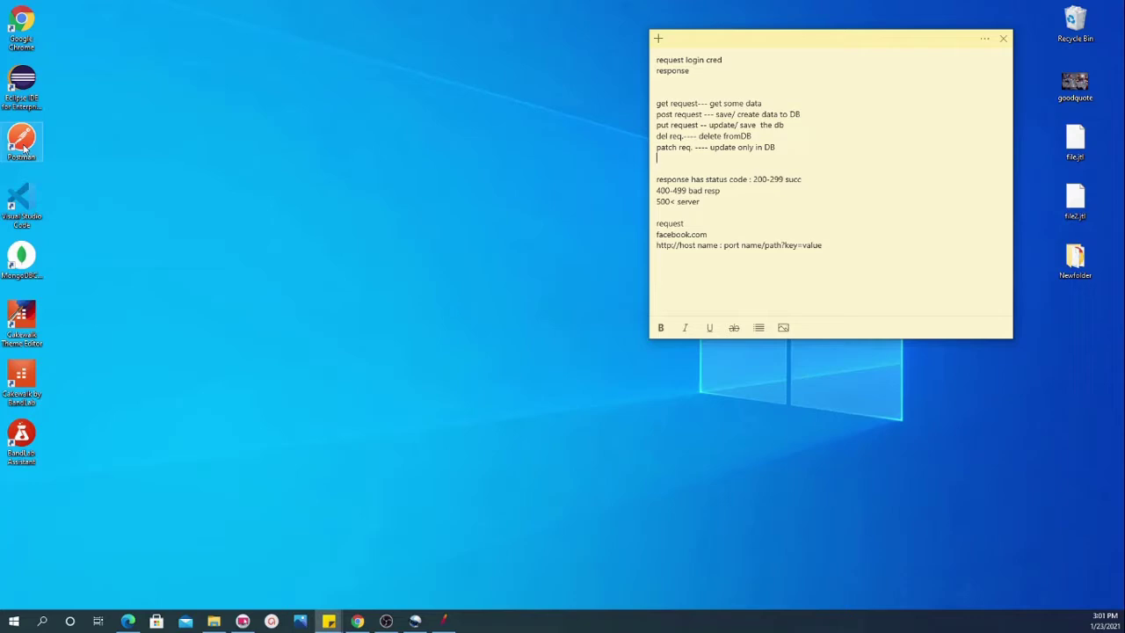
In Postman, close the request that is already open and create a new collection named "test request methods"
double_click(25, 150)
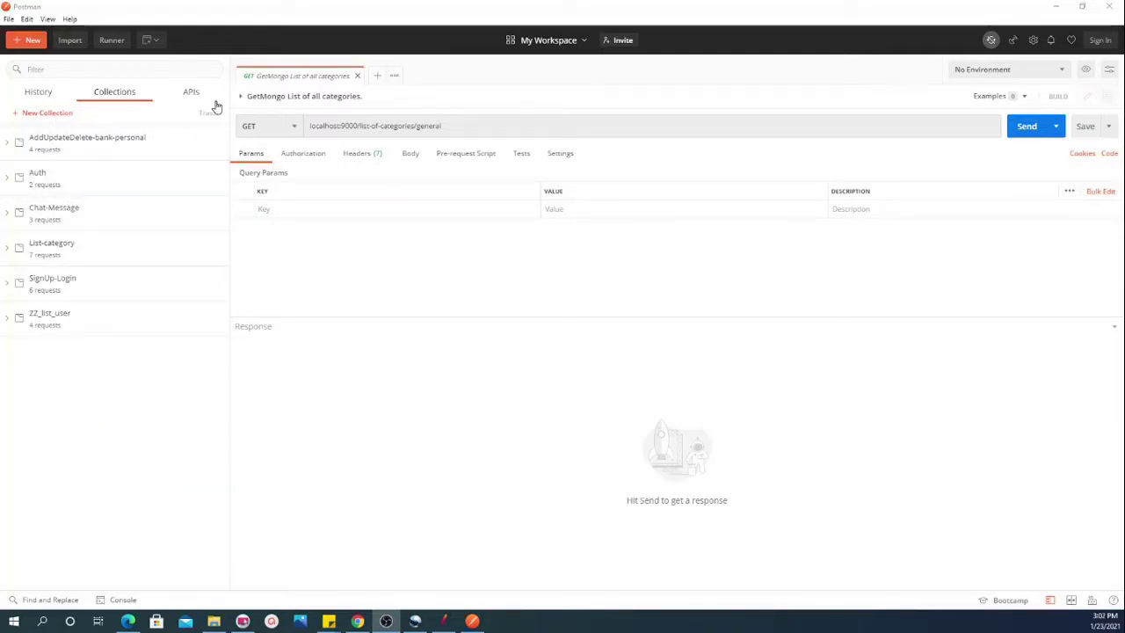
left_click(356, 76)
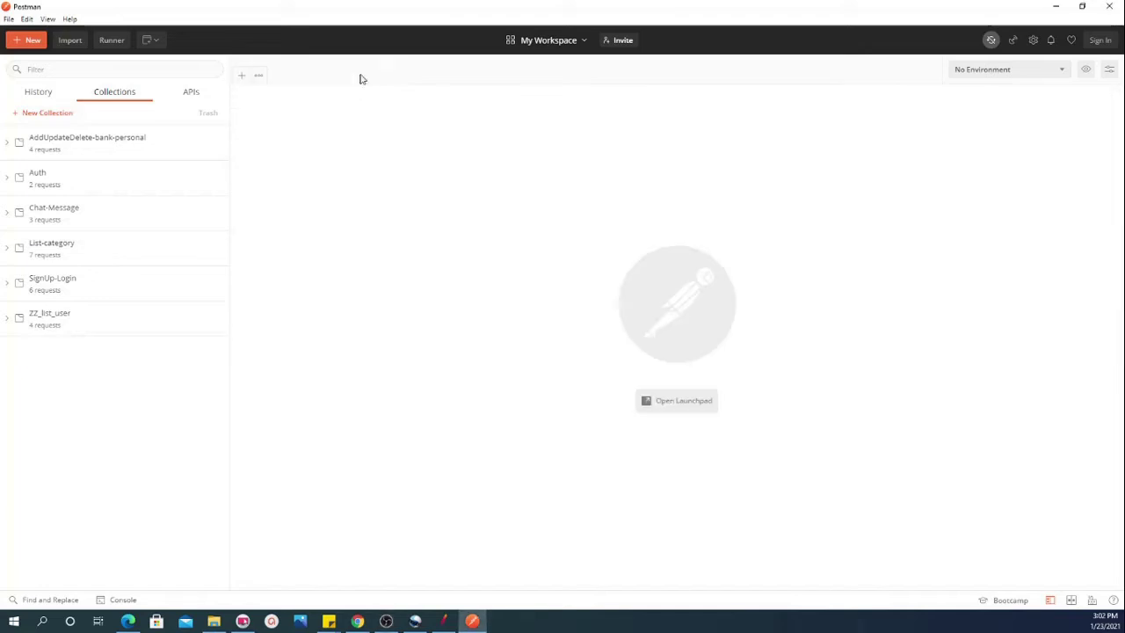
left_click(41, 115)
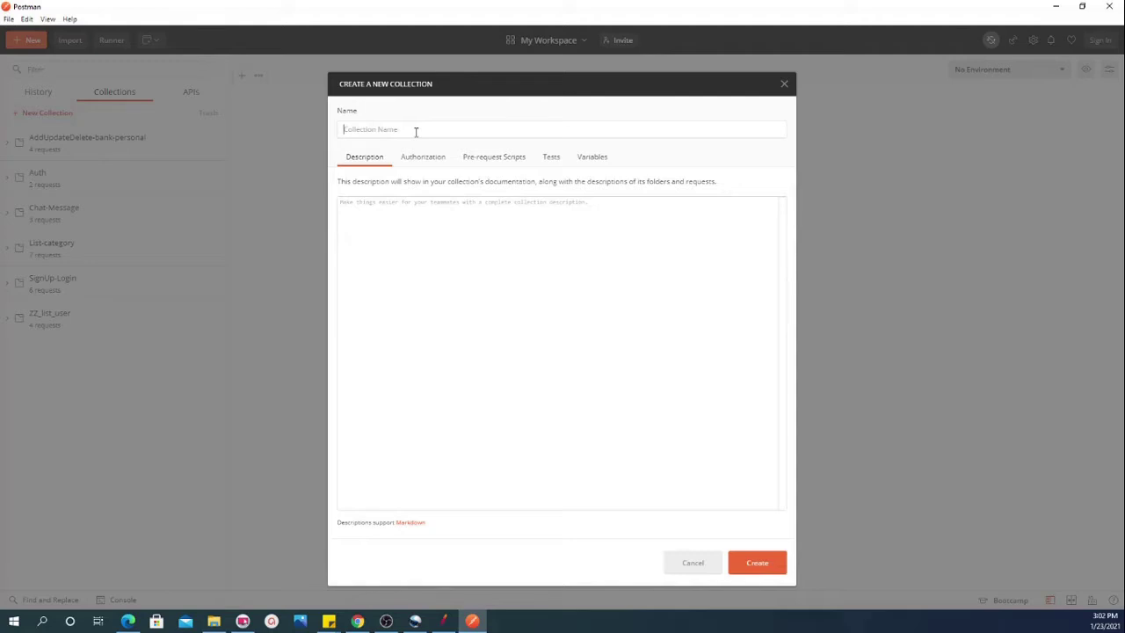
type("test")
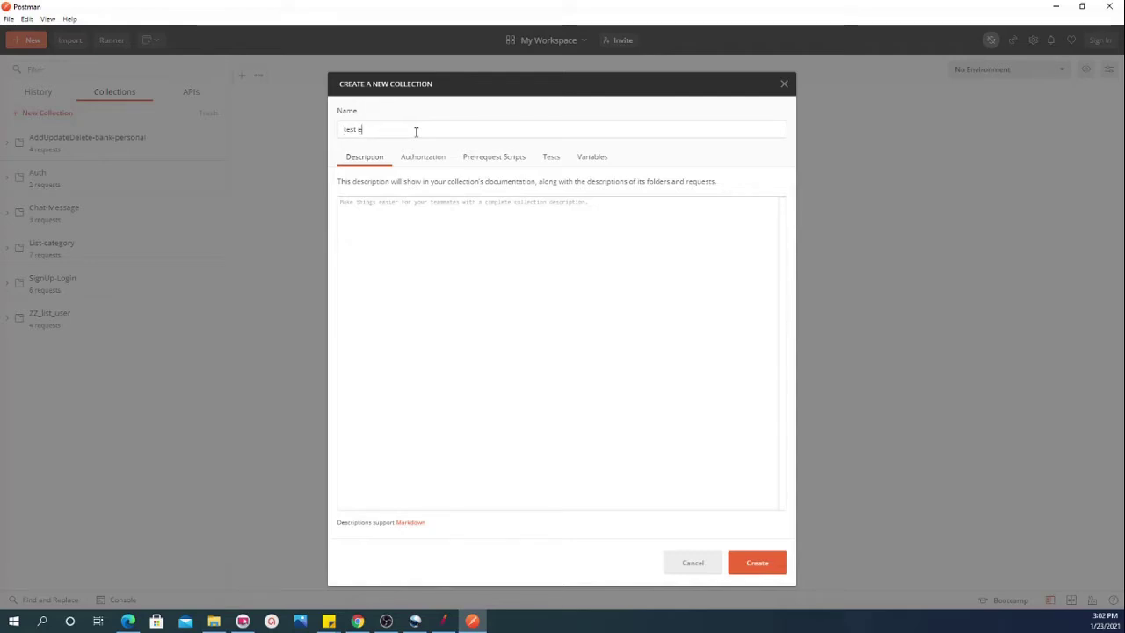
type(" requ")
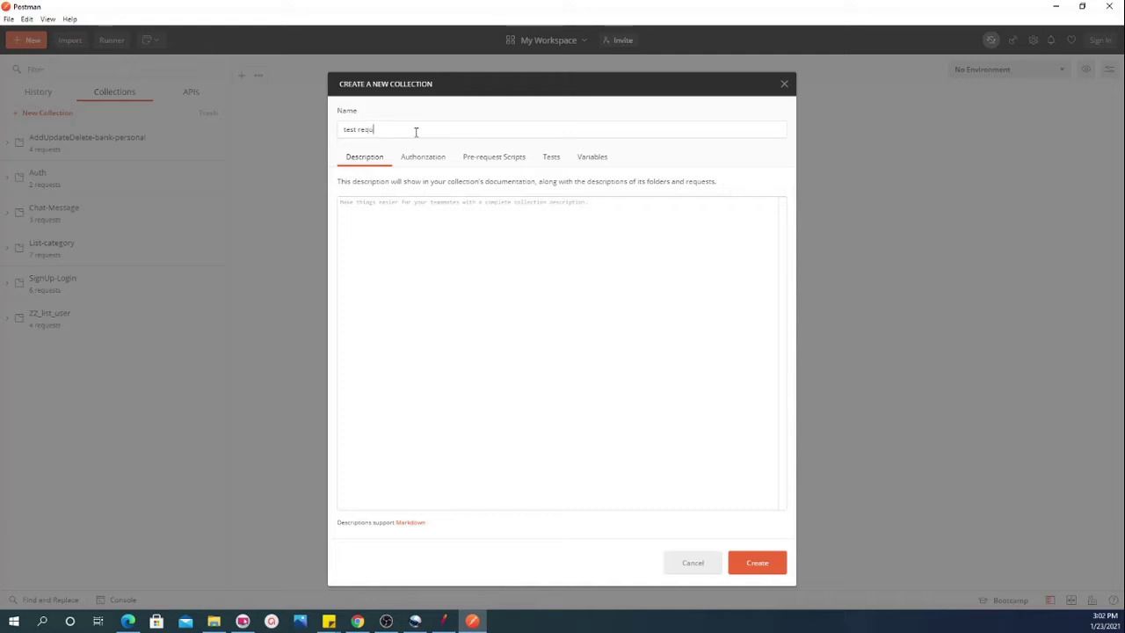
type("est")
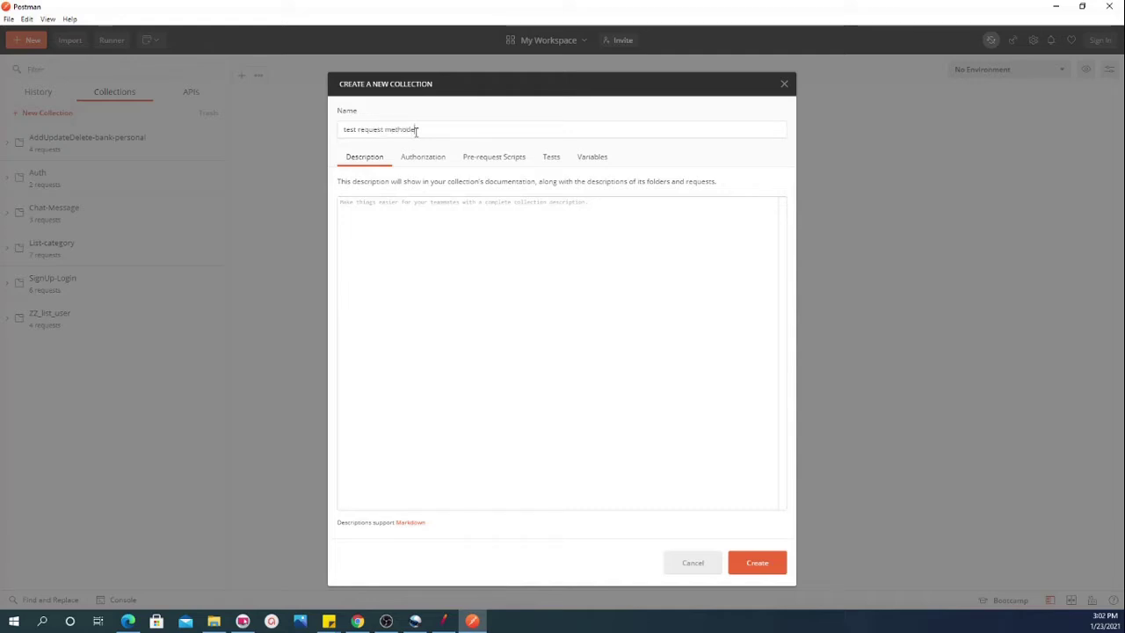
type(" methodes")
key("BackSpace")
key("BackSpace")
left_click(757, 561)
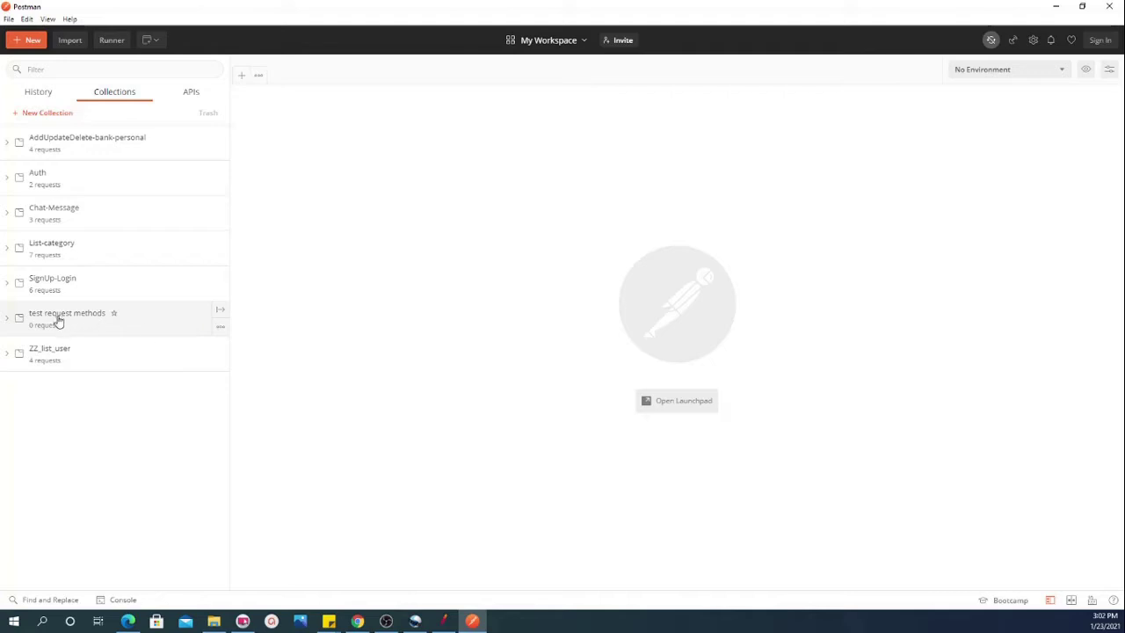
Add a request named "get request sample" to the "test request methods" collection and open it
left_click(7, 320)
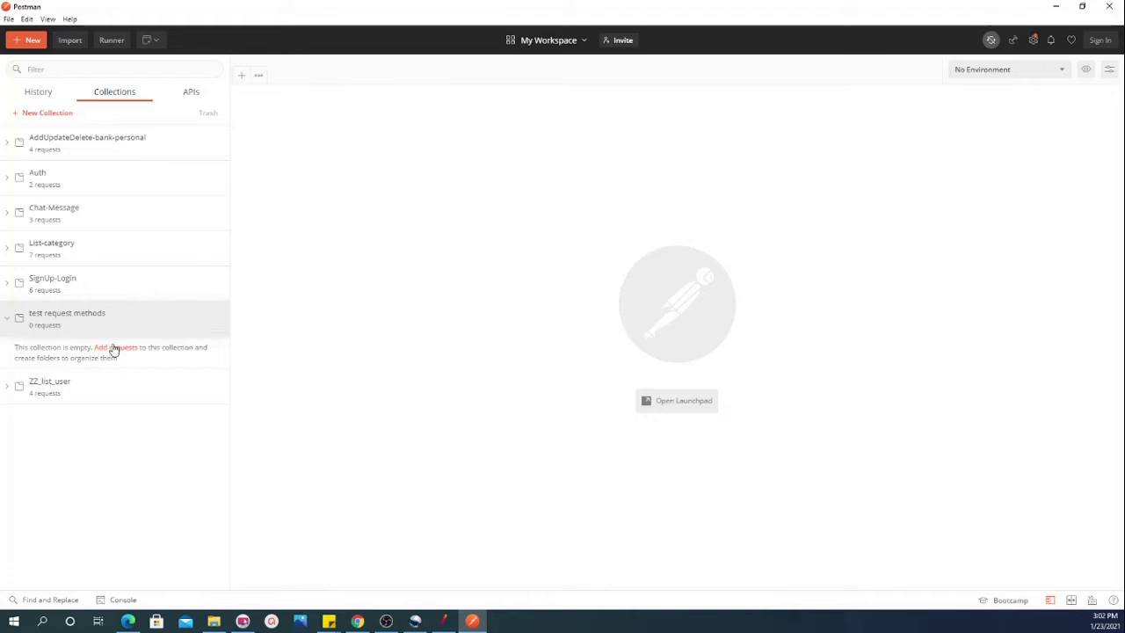
left_click(113, 347)
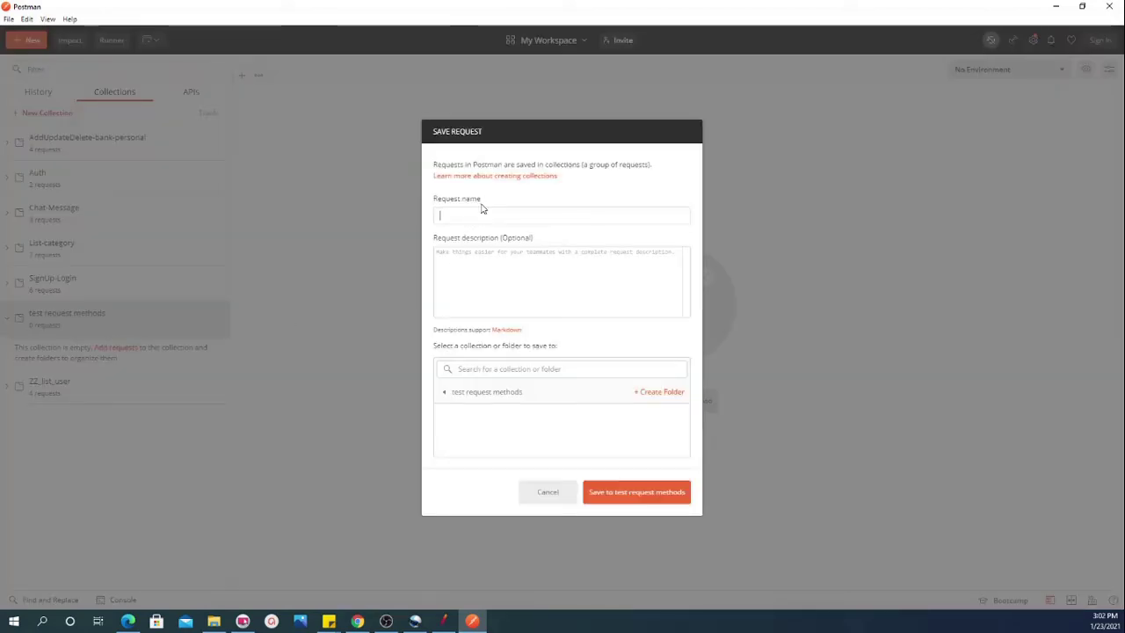
type("get request sample")
key("Tab")
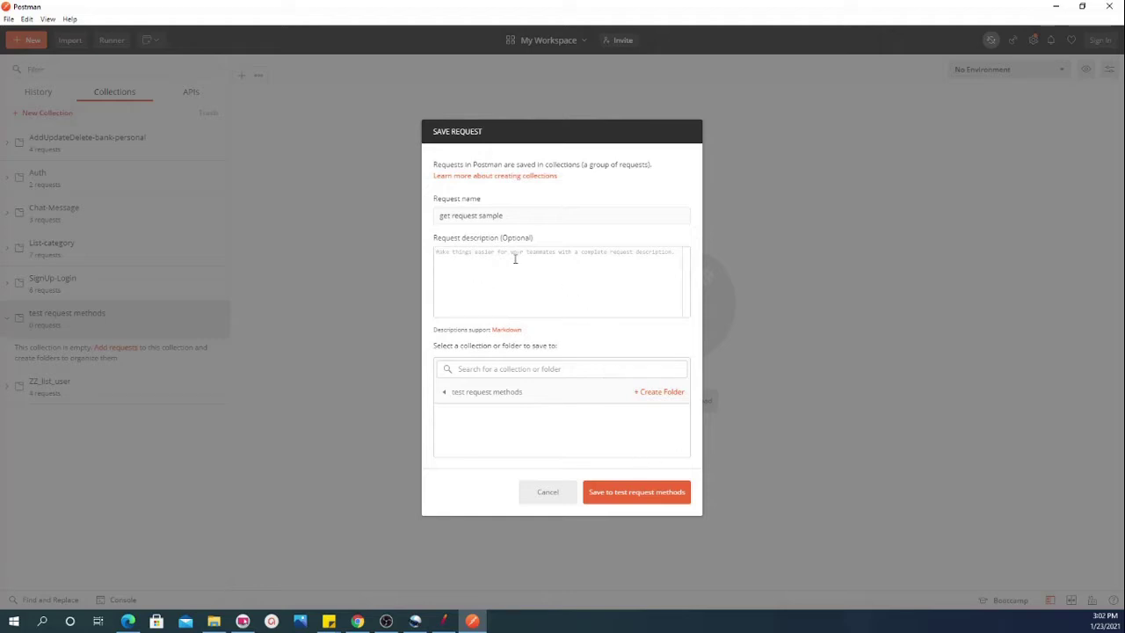
left_click(653, 495)
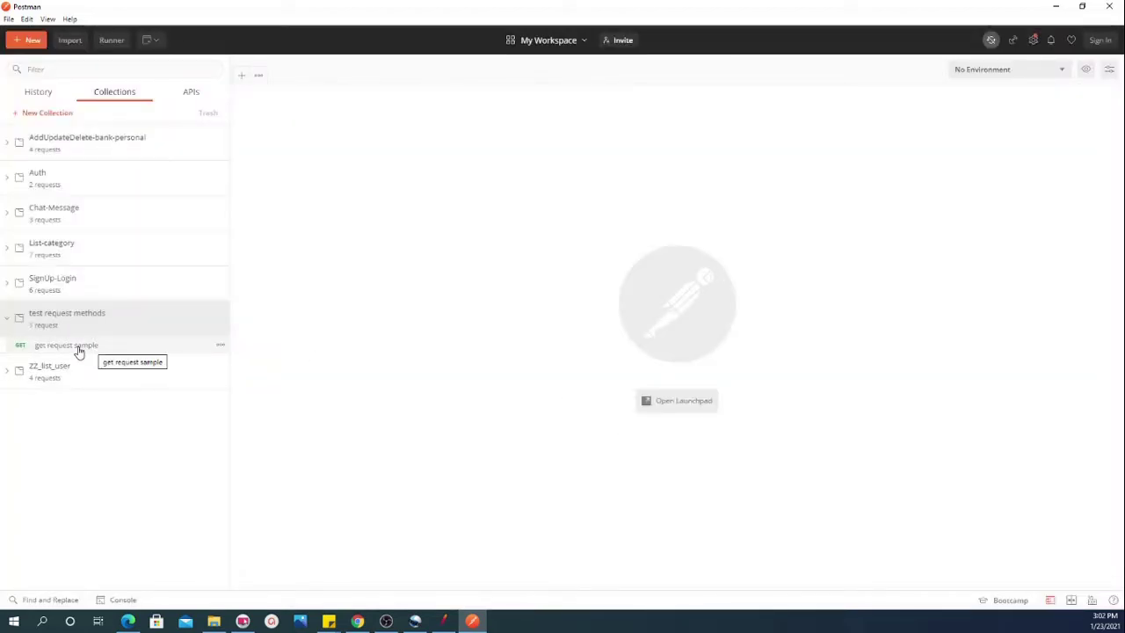
left_click(37, 348)
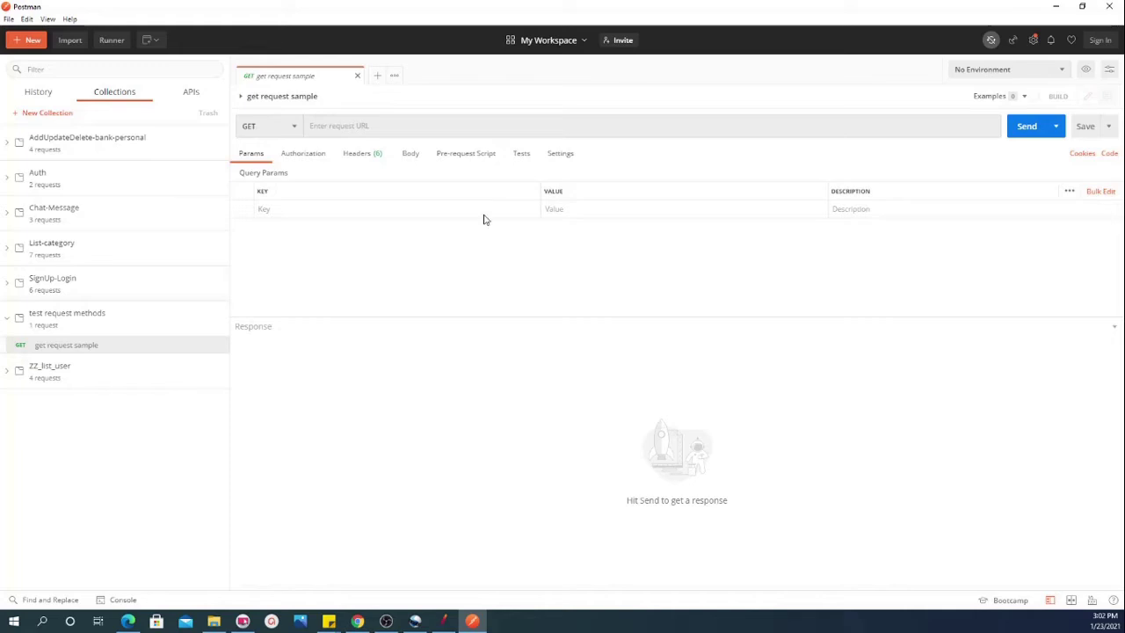
key("alt+Tab")
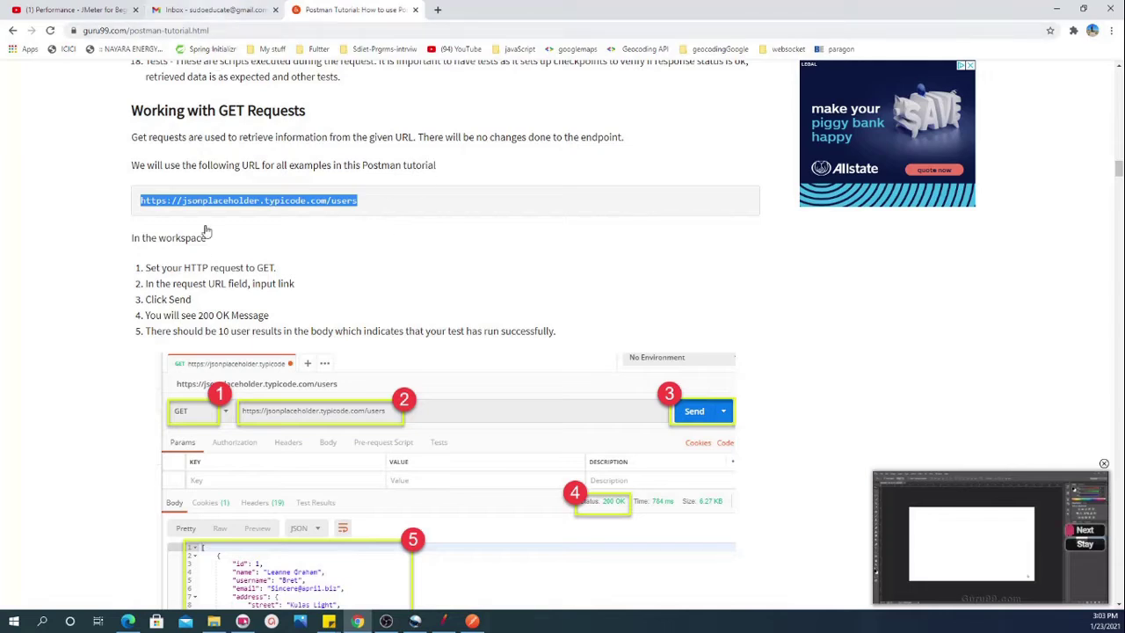
left_click_drag(372, 196, 140, 208)
left_click(139, 208)
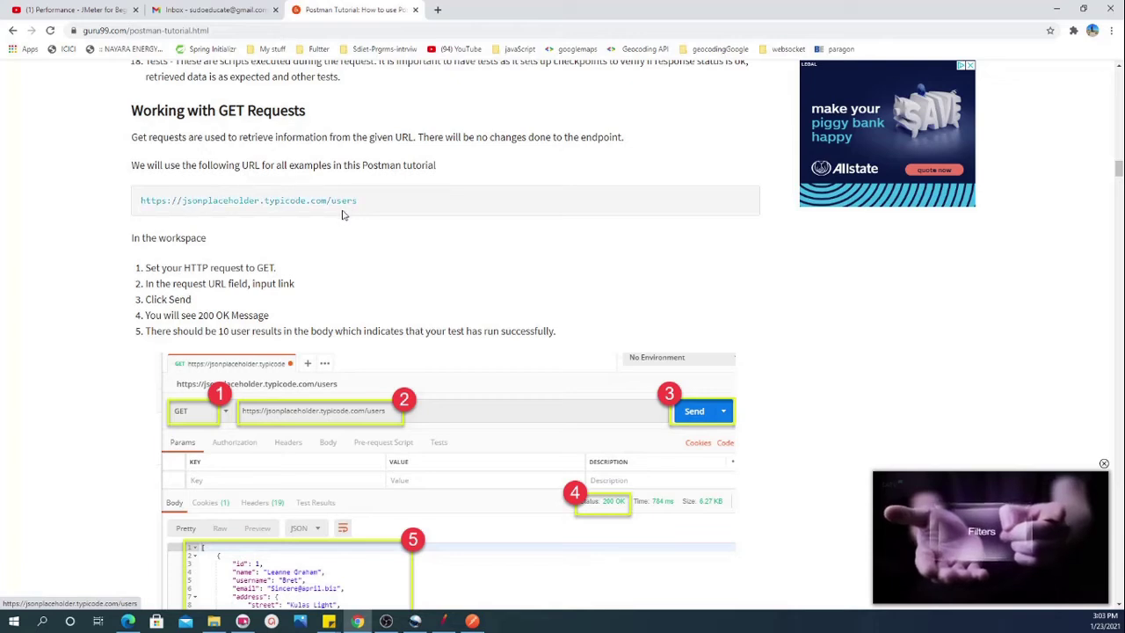
left_click_drag(357, 202, 124, 204)
key("ctrl+c")
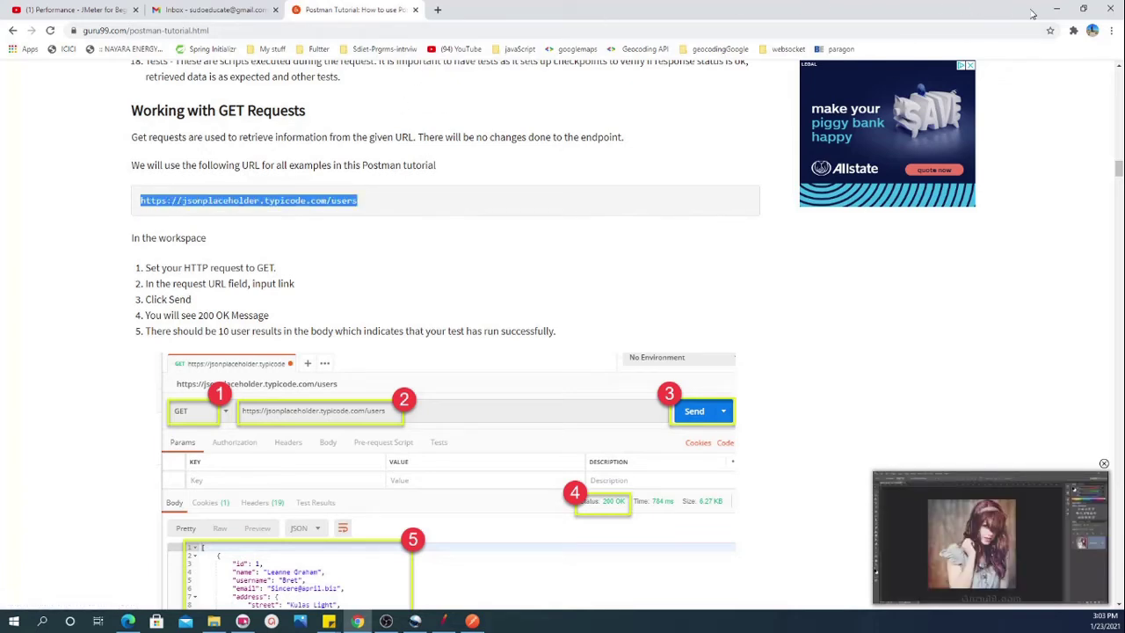
left_click(471, 620)
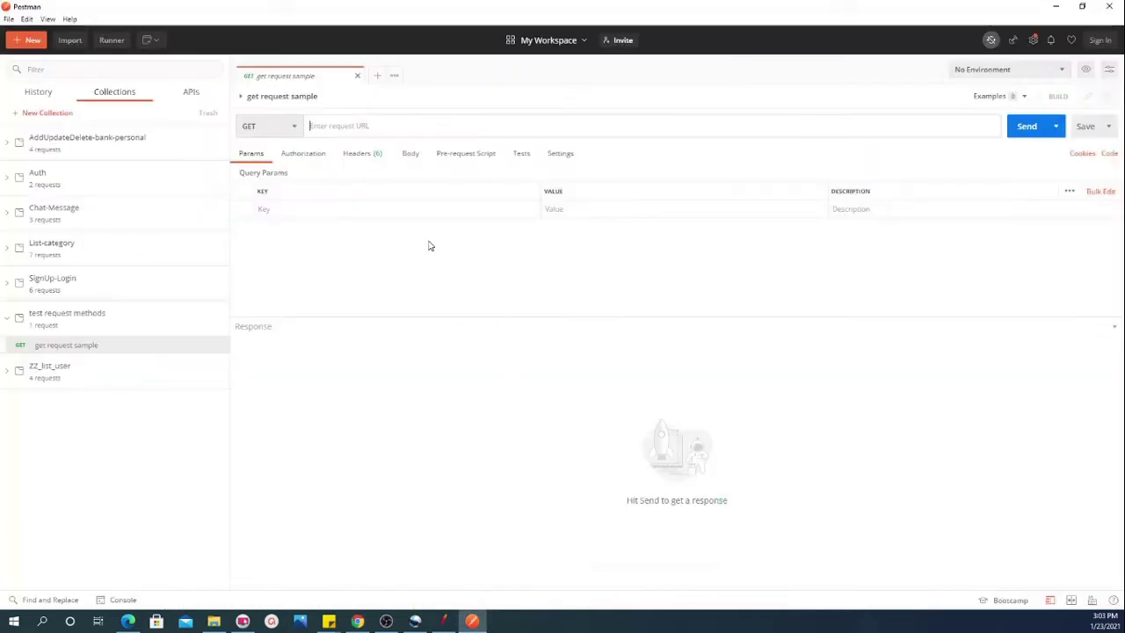
left_click(408, 125)
key("ctrl+v")
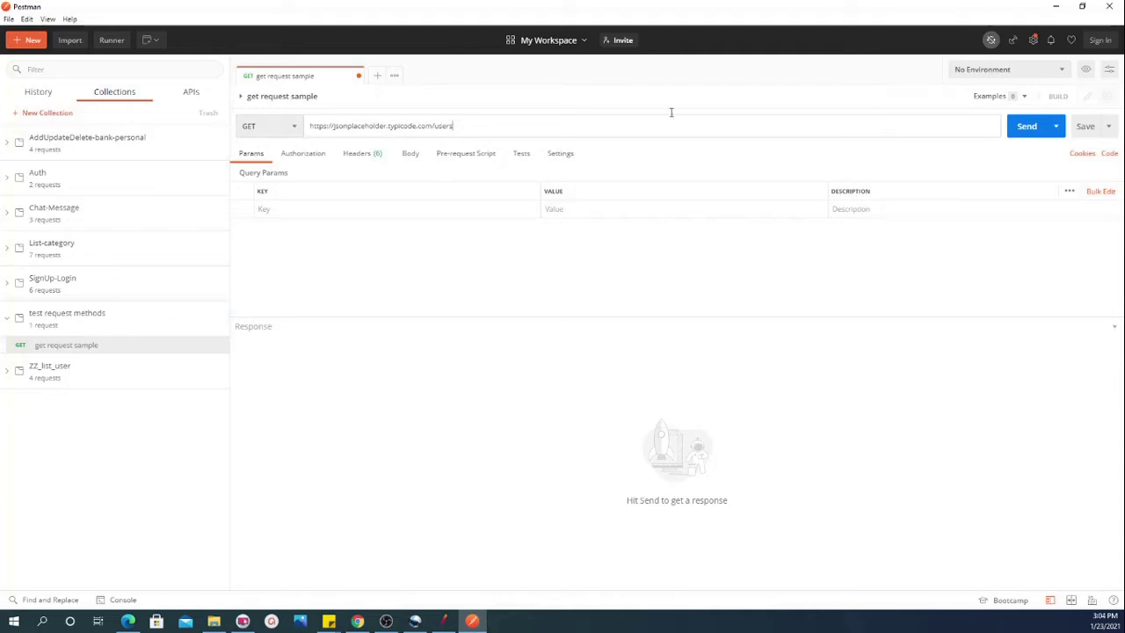
Send the GET request and examine the response status and the returned user records
left_click(1025, 127)
scroll(379, 479, "down", 2)
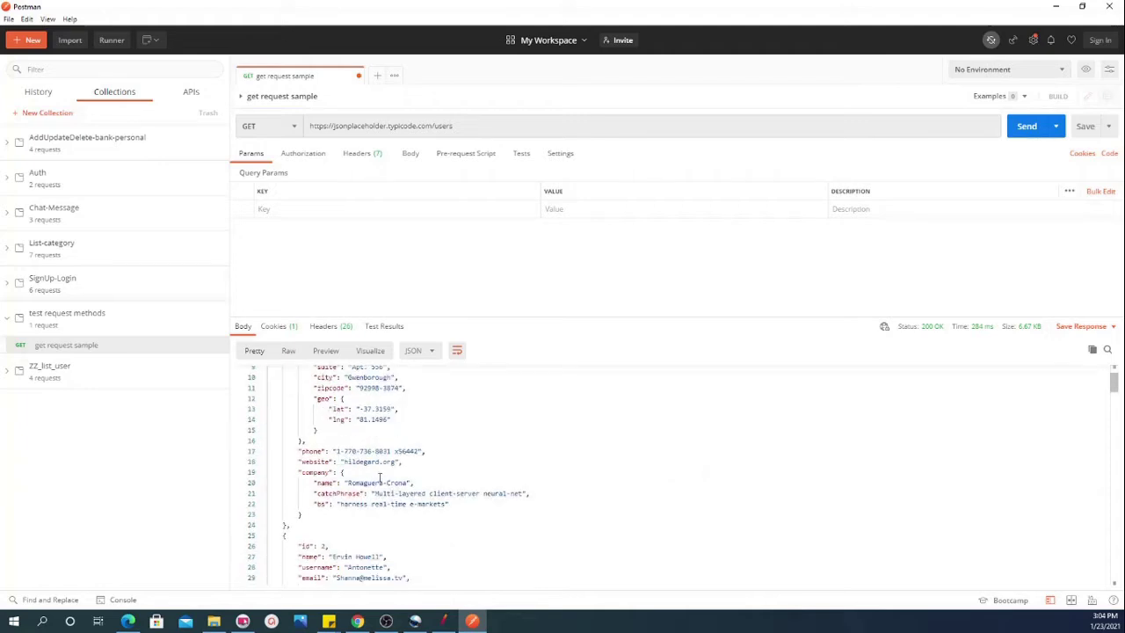
scroll(380, 478, "down", 2)
scroll(391, 519, "up", 5)
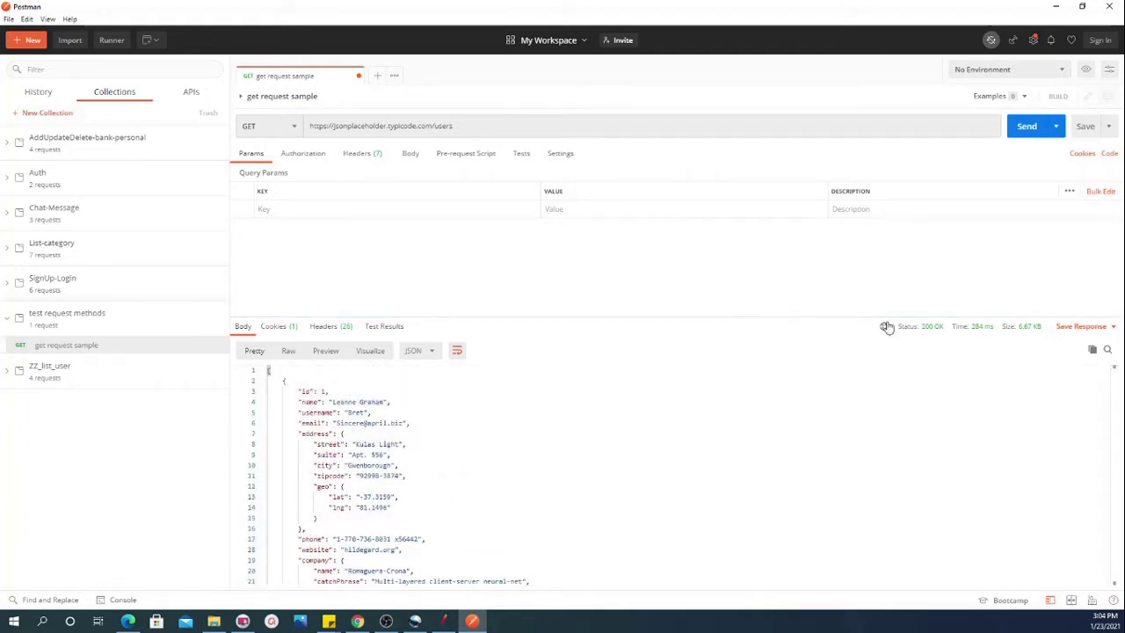
triple_click(935, 331)
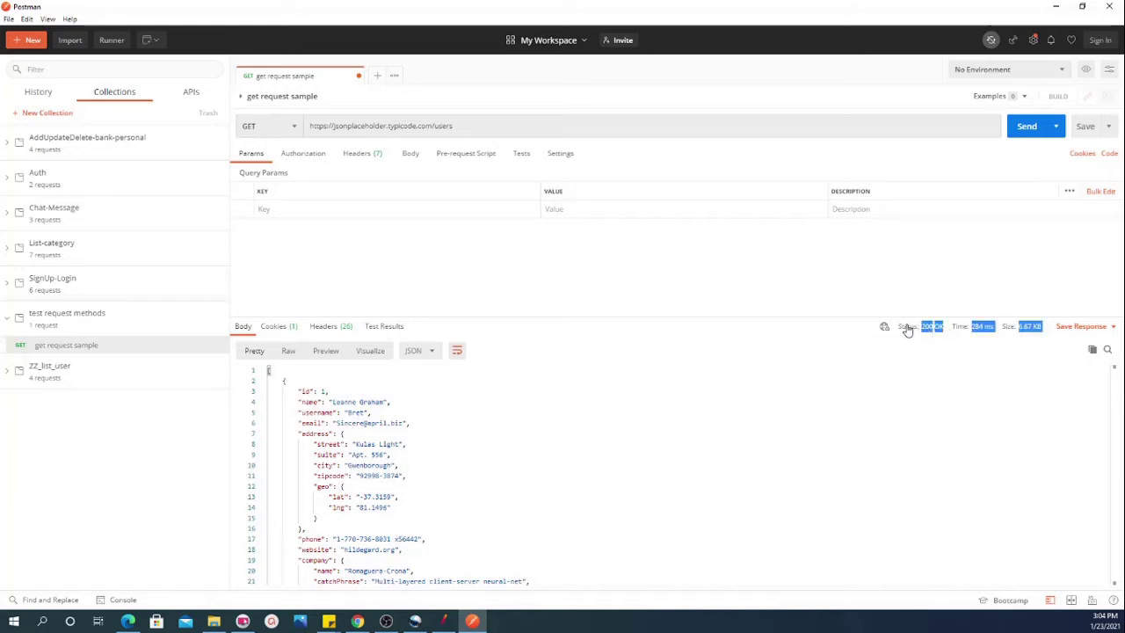
left_click(942, 337)
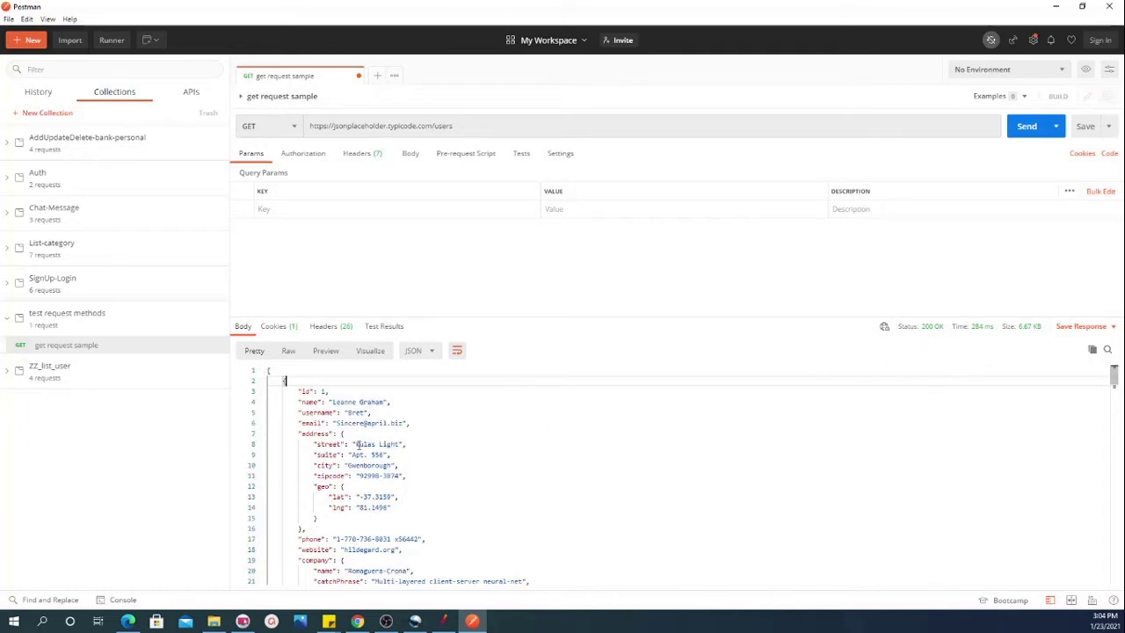
scroll(442, 489, "down", 10)
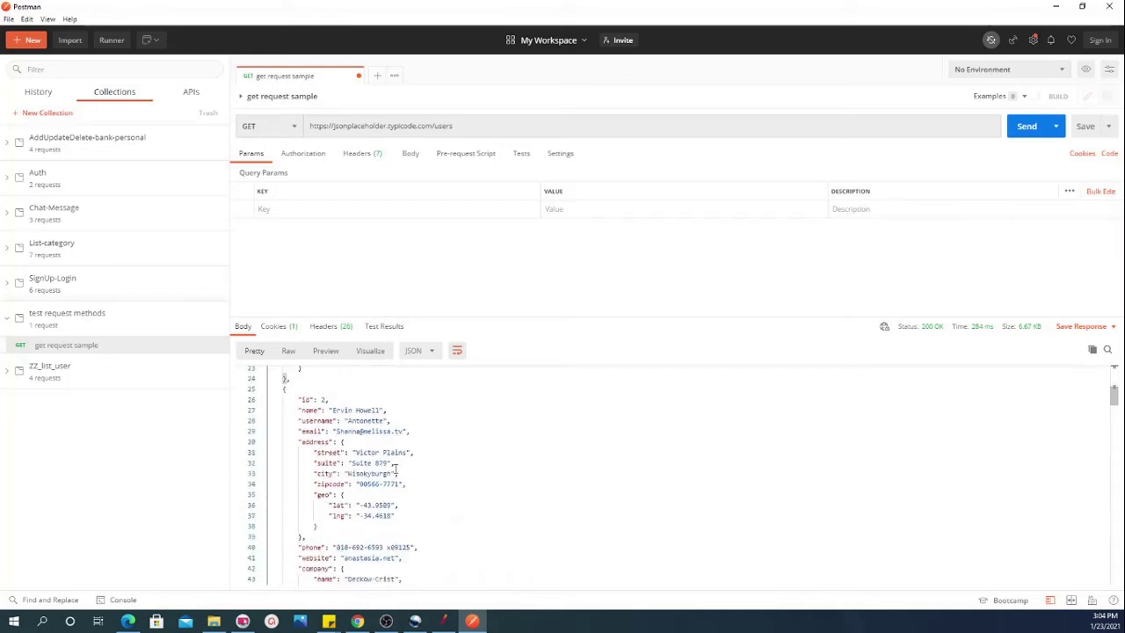
scroll(395, 468, "down", 20)
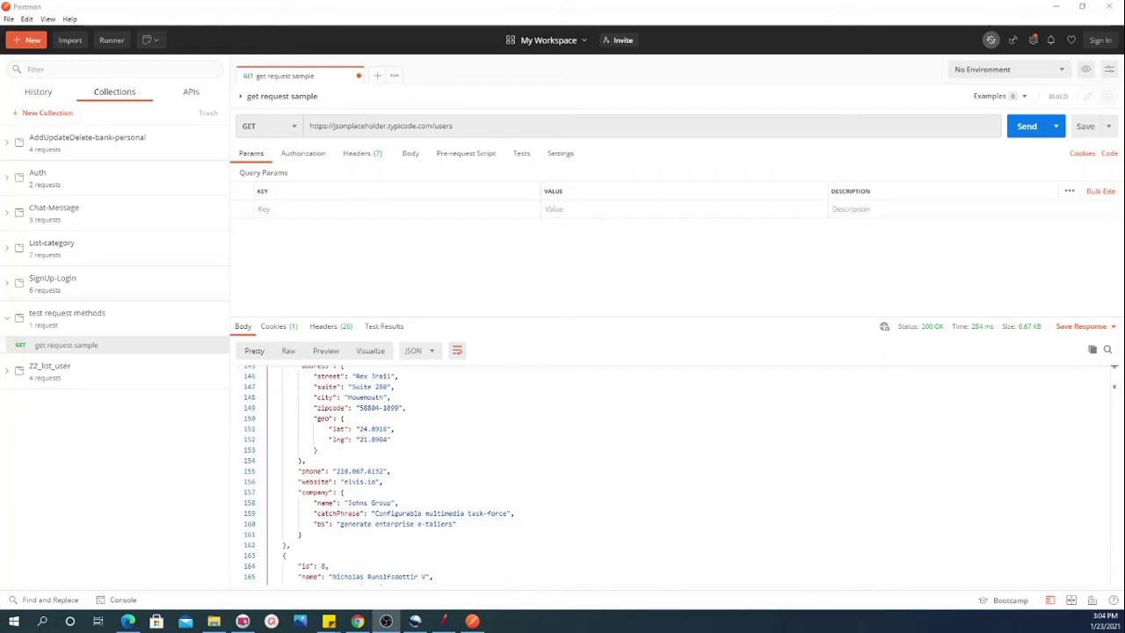
Duplicate "get request sample" within its collection and rename the copy "Post request sample"
right_click(72, 345)
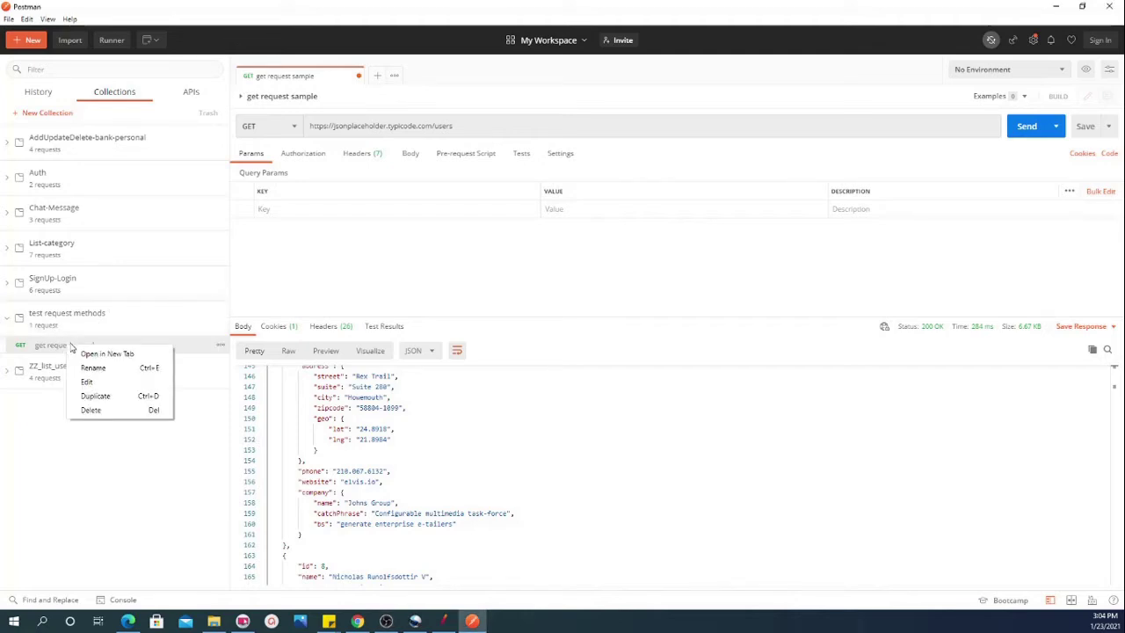
left_click(102, 396)
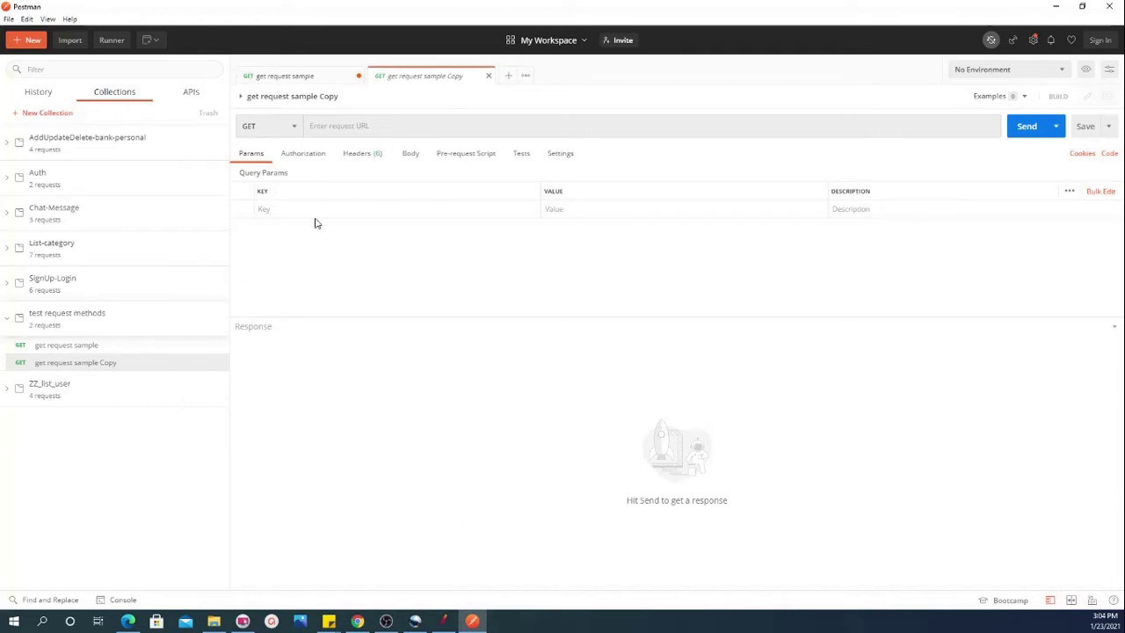
left_click(345, 98)
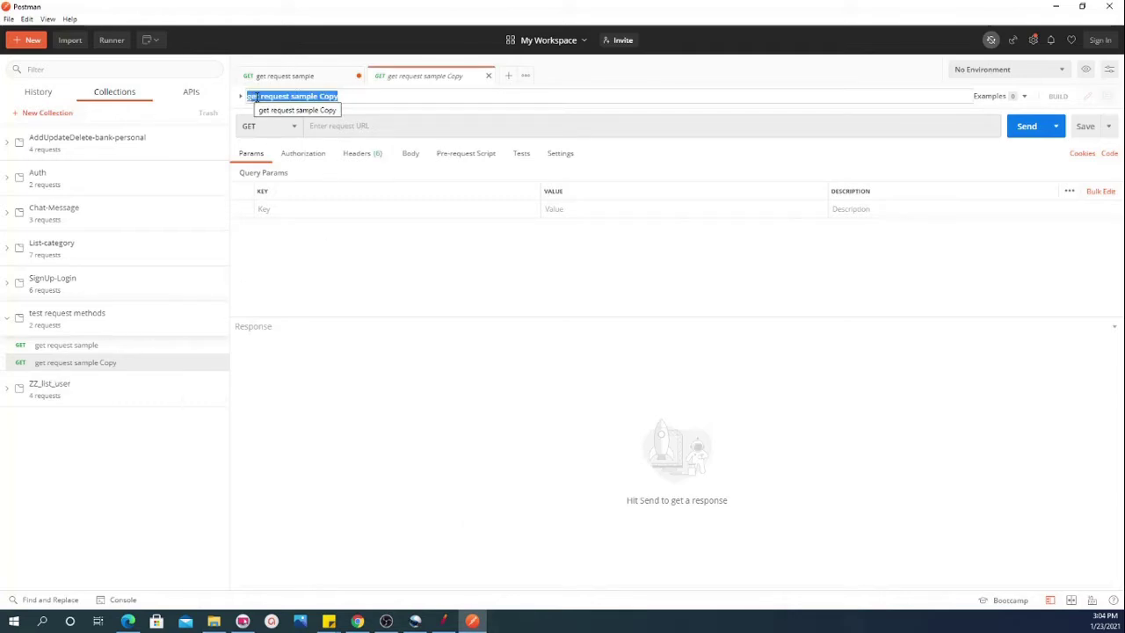
left_click(260, 97)
key("BackSpace")
key("BackSpace")
key("BackSpace")
key("BackSpace")
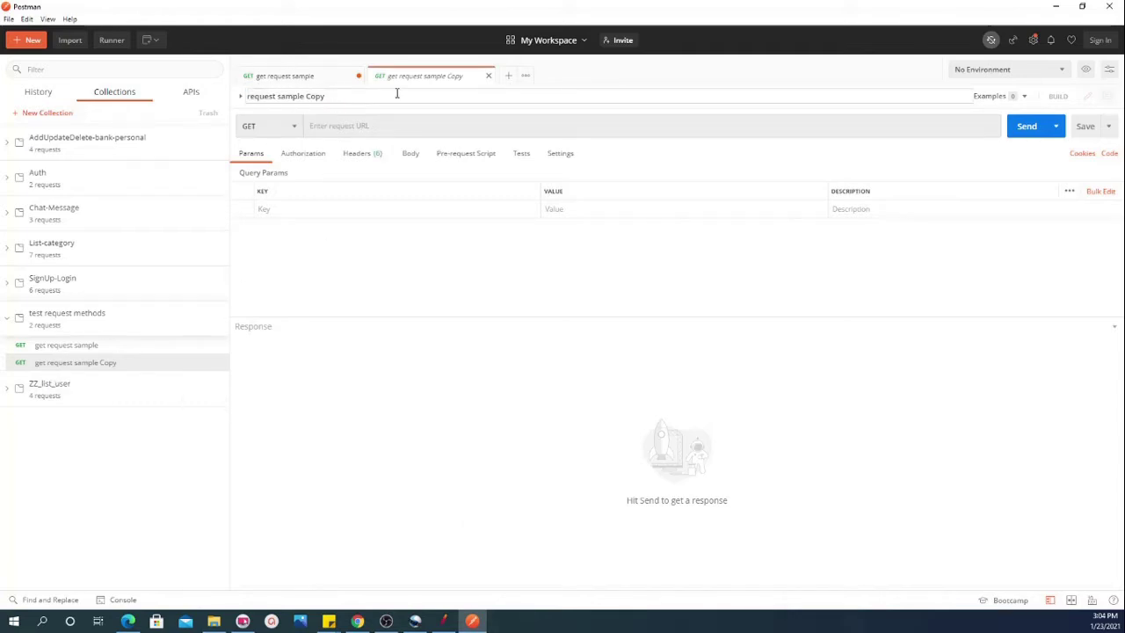
type("Post")
double_click(341, 97)
key("BackSpace")
key("Return")
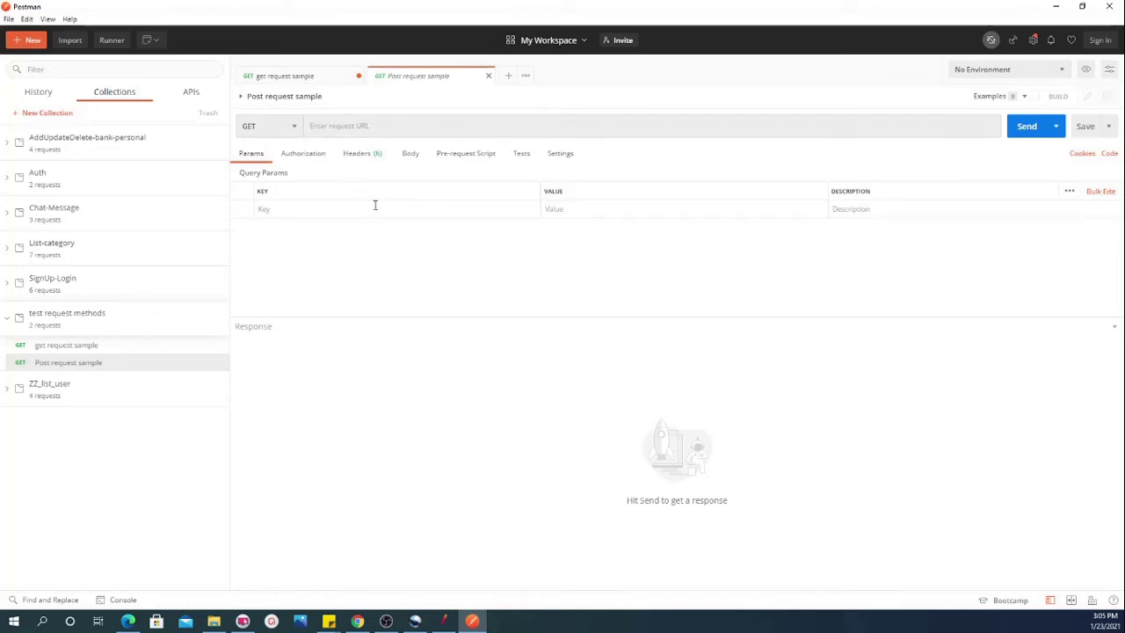
Look through the raw, binary, form-data, none and x-www-form-urlencoded body types of "Post request sample"
left_click(410, 157)
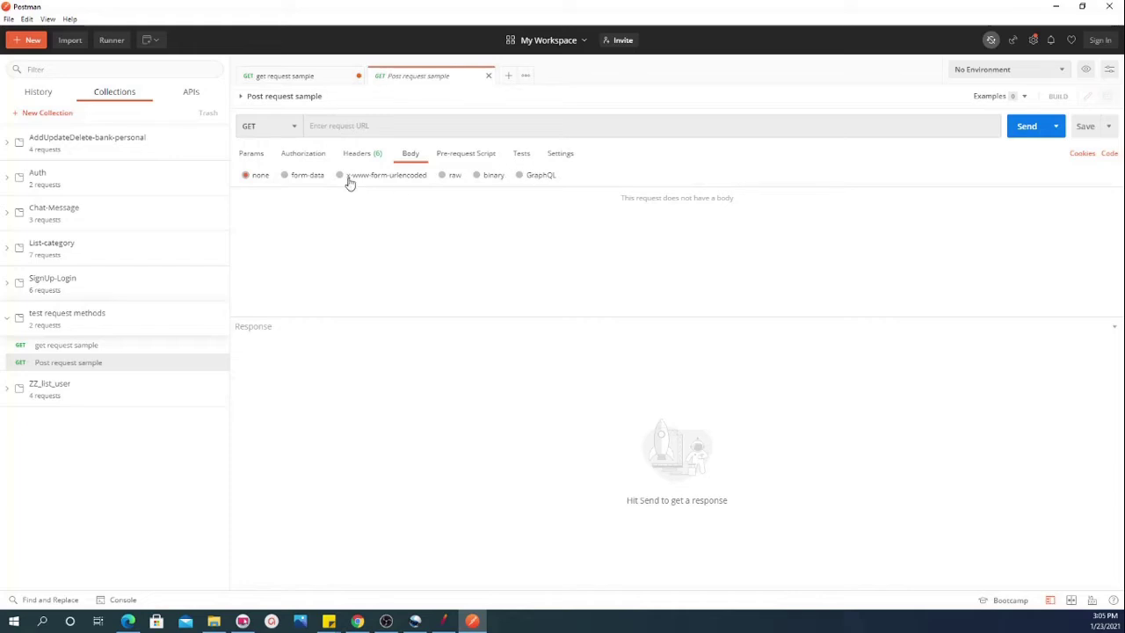
left_click(446, 175)
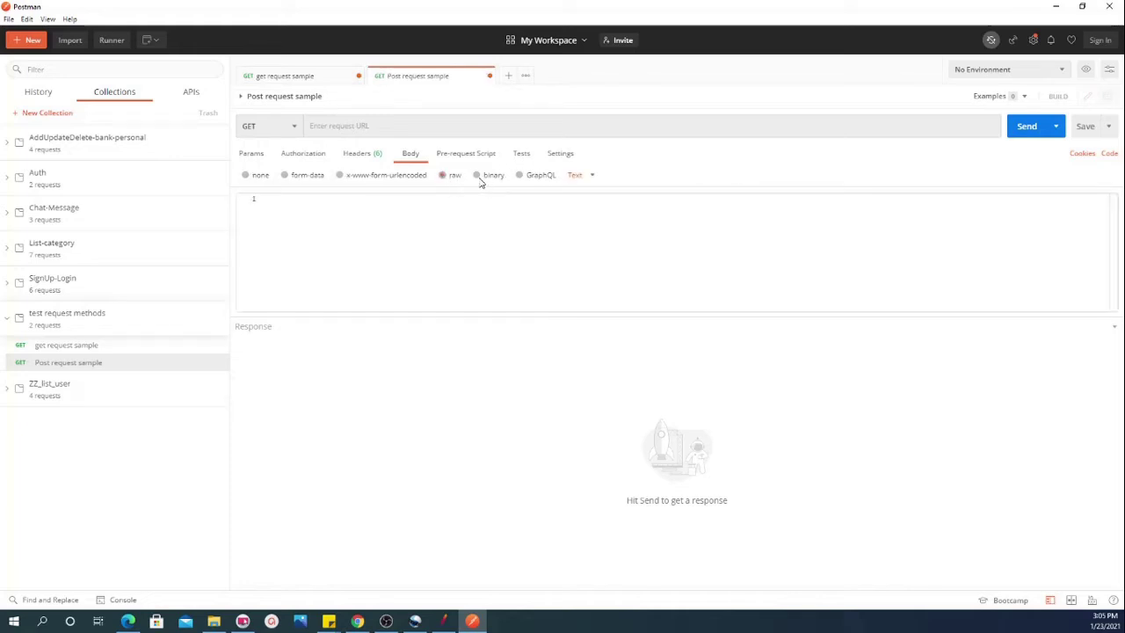
left_click(477, 176)
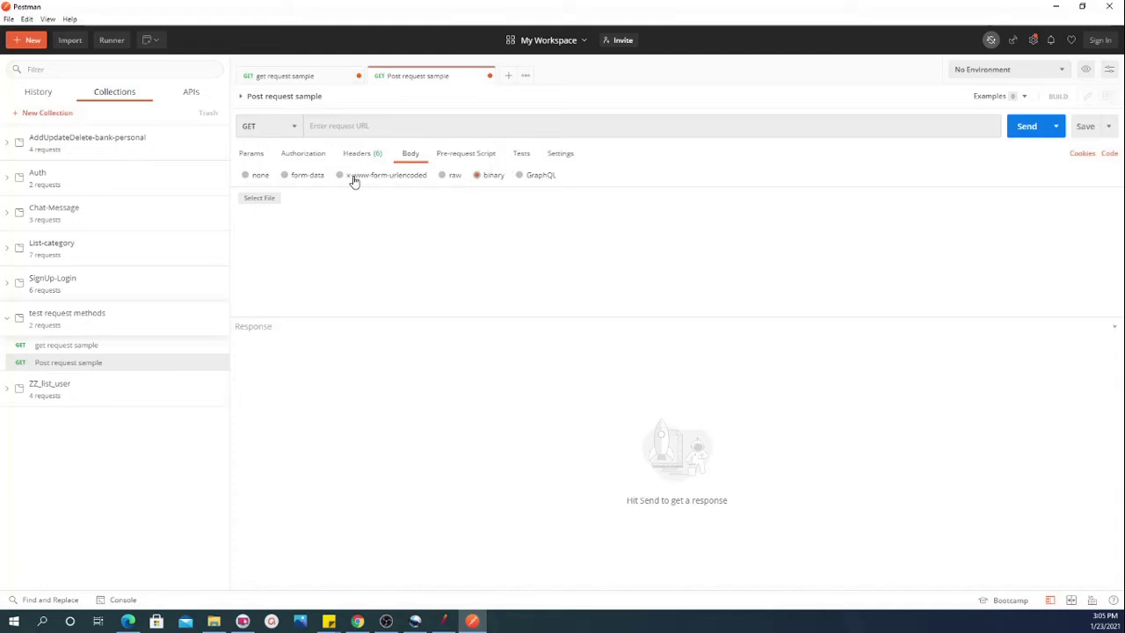
left_click(286, 179)
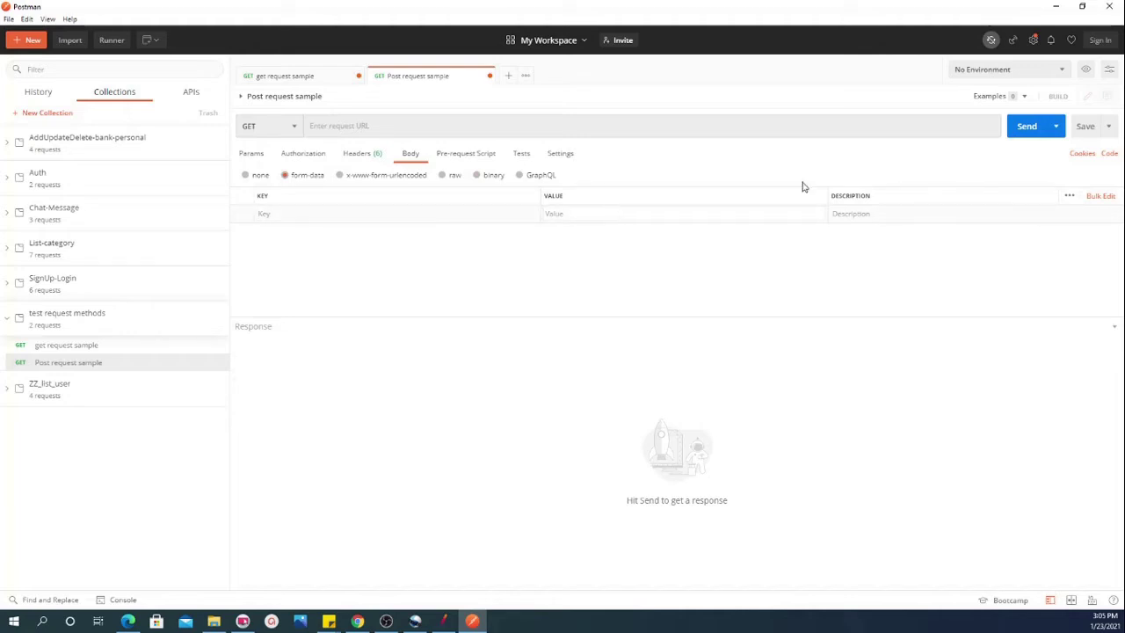
left_click(246, 175)
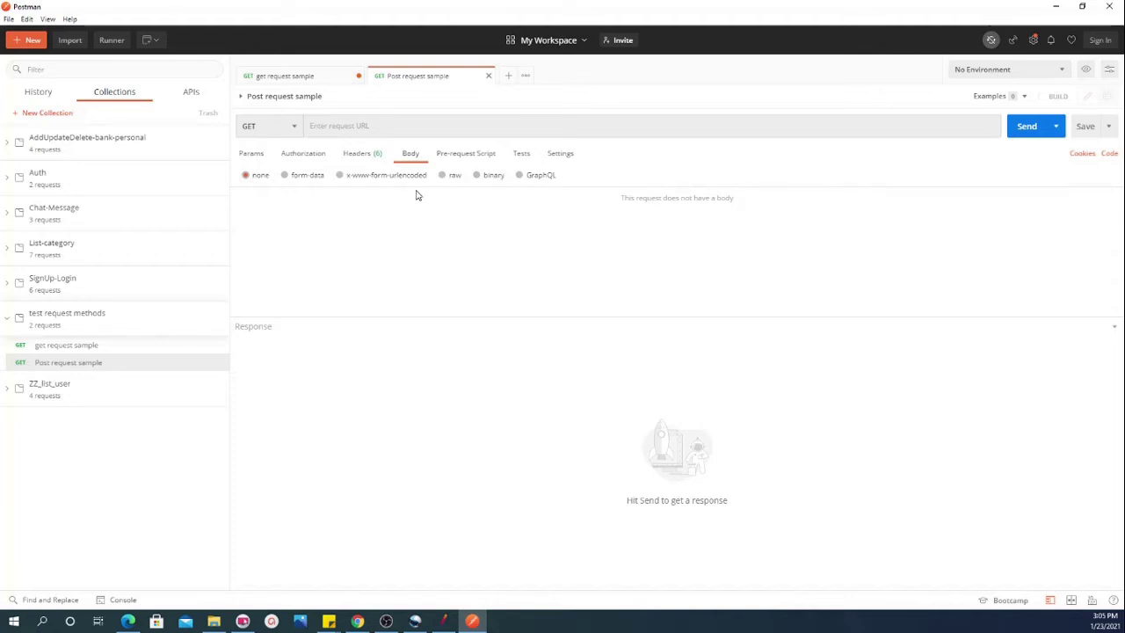
left_click(340, 176)
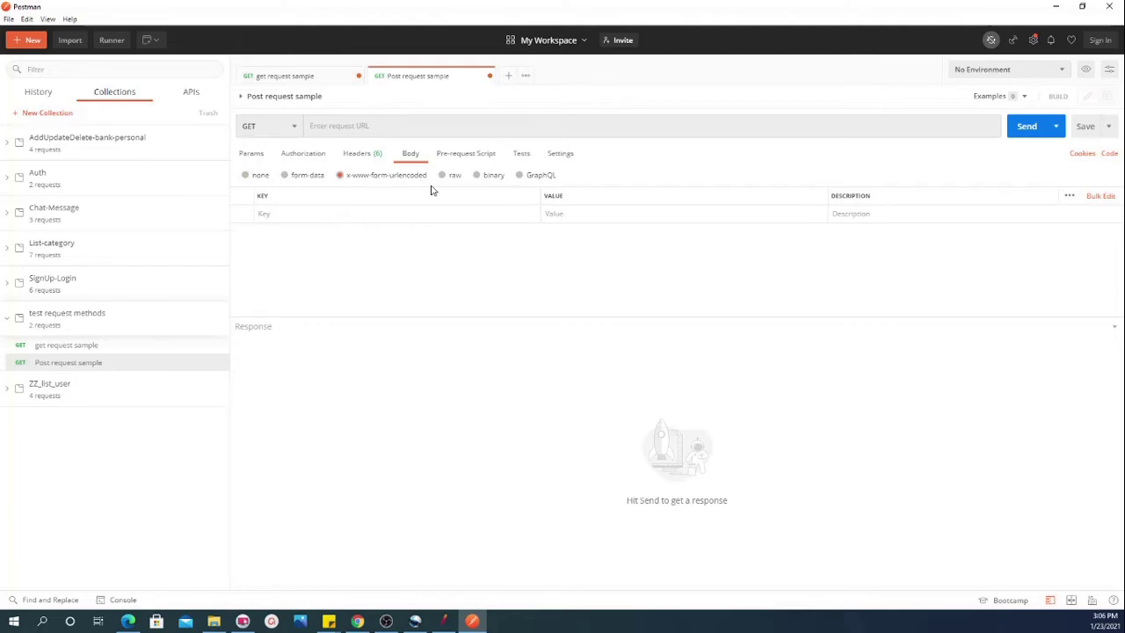
left_click(339, 213)
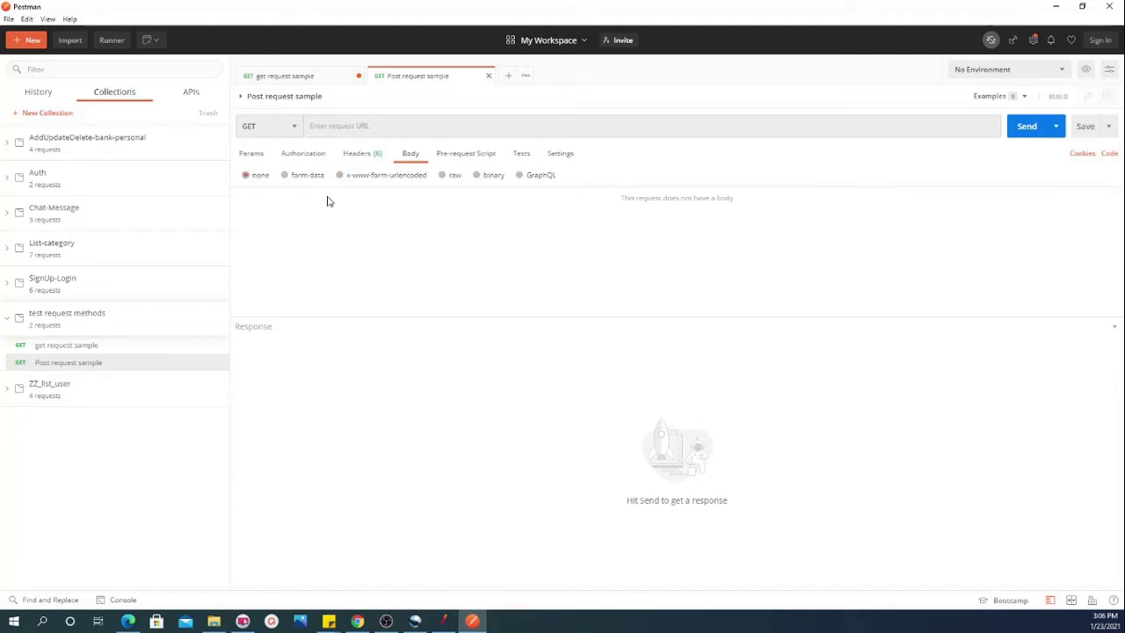
left_click(357, 621)
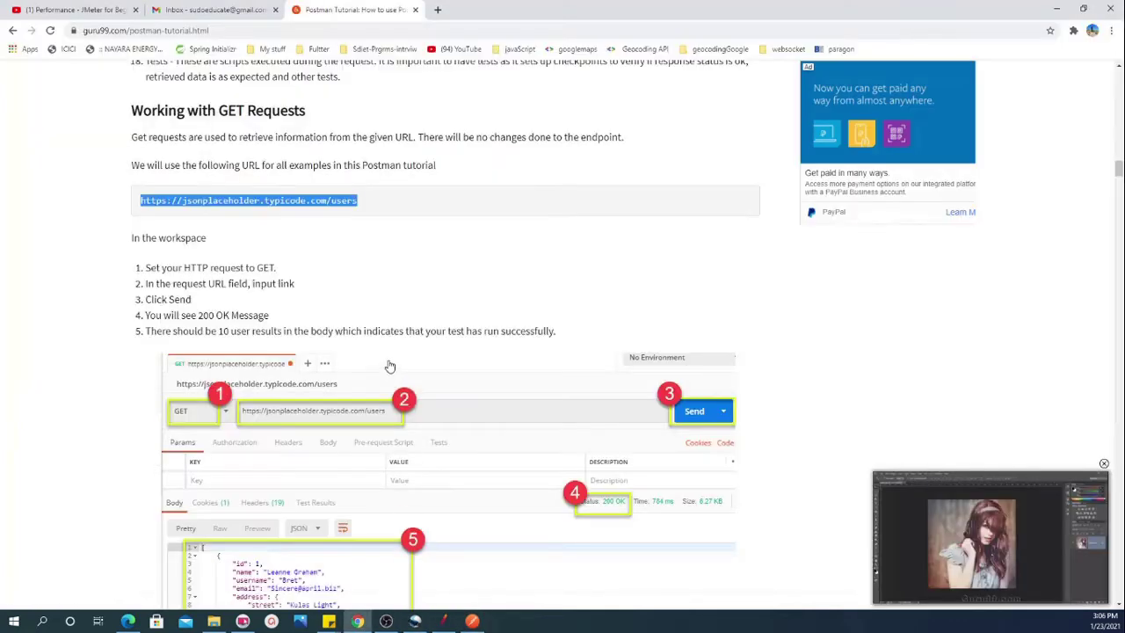
scroll(418, 334, "down", 1)
scroll(418, 334, "up", 1)
scroll(413, 329, "down", 8)
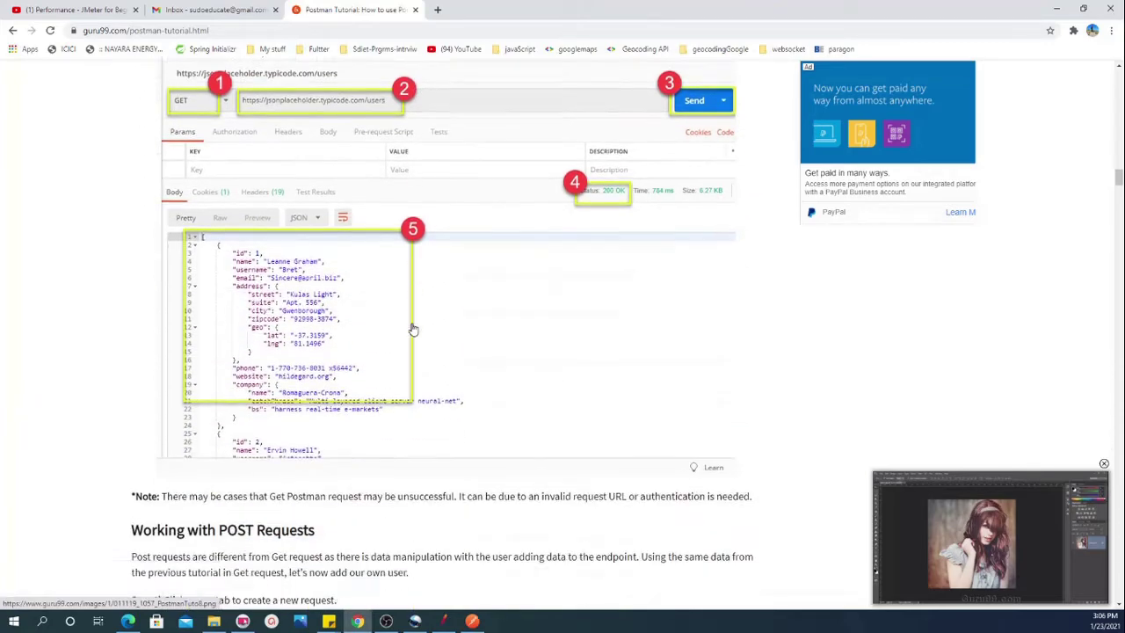
scroll(413, 326, "down", 3)
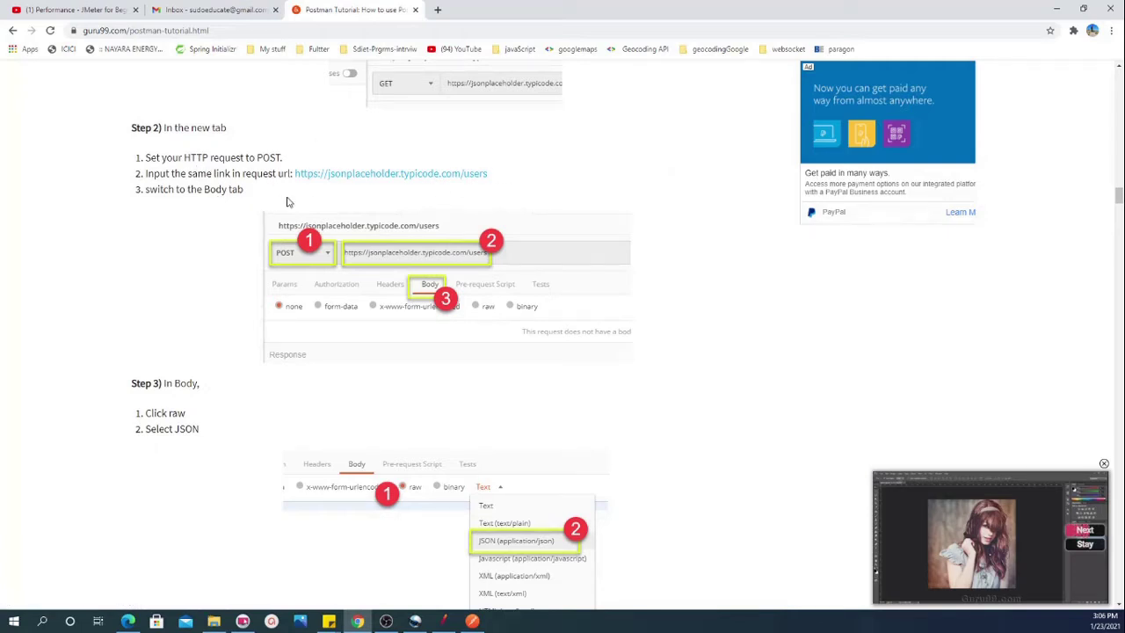
left_click_drag(492, 176, 293, 176)
key("ctrl+c")
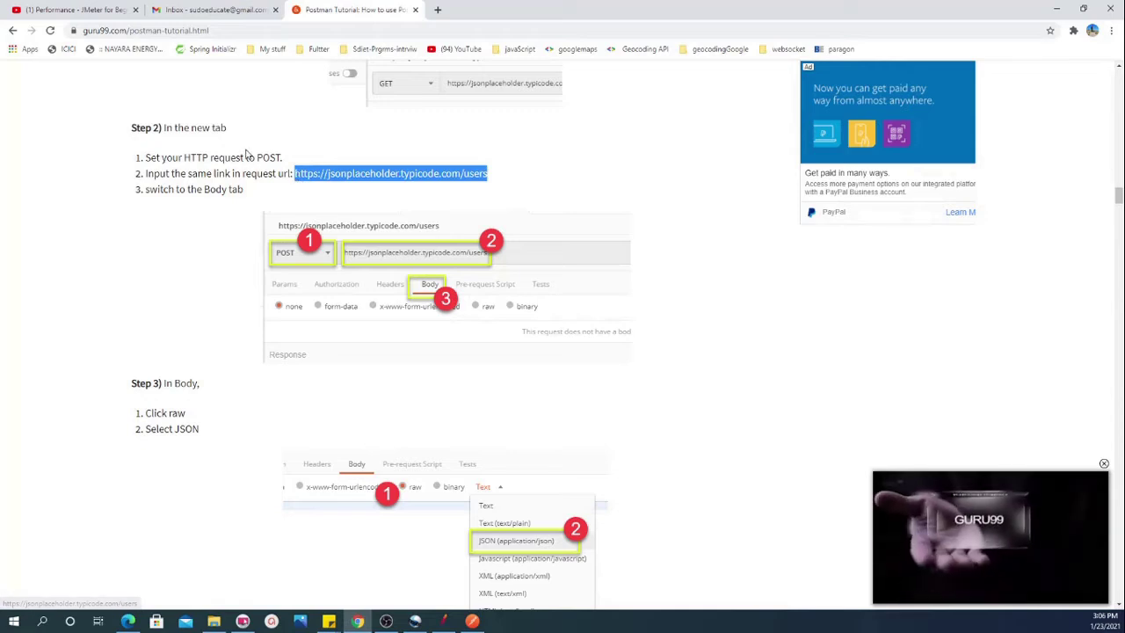
left_click(444, 622)
left_click(472, 621)
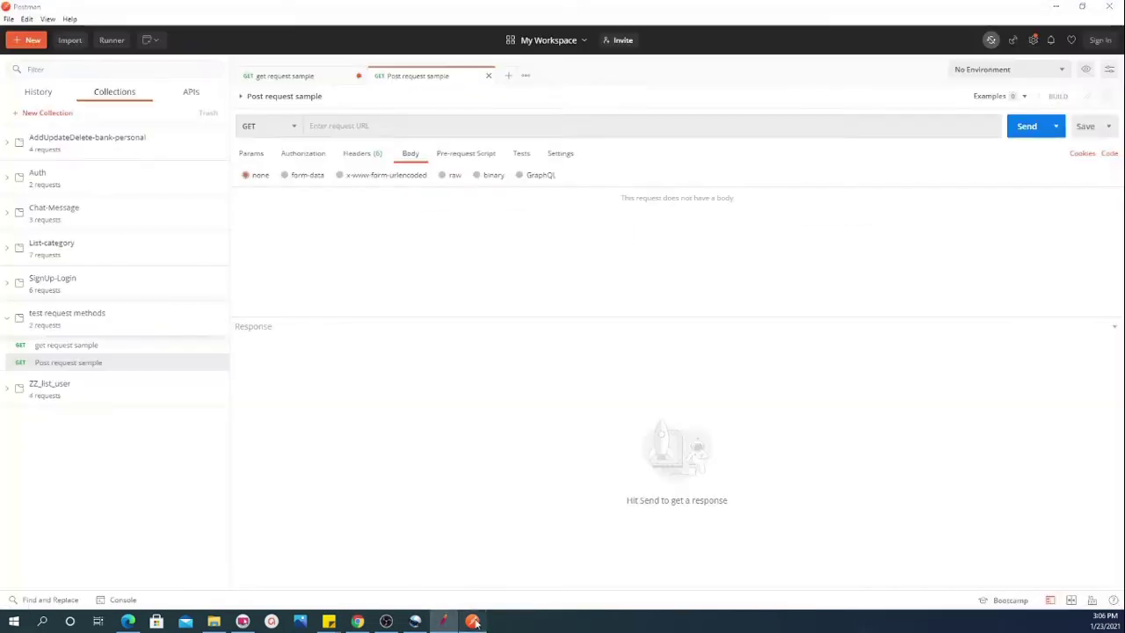
left_click(418, 126)
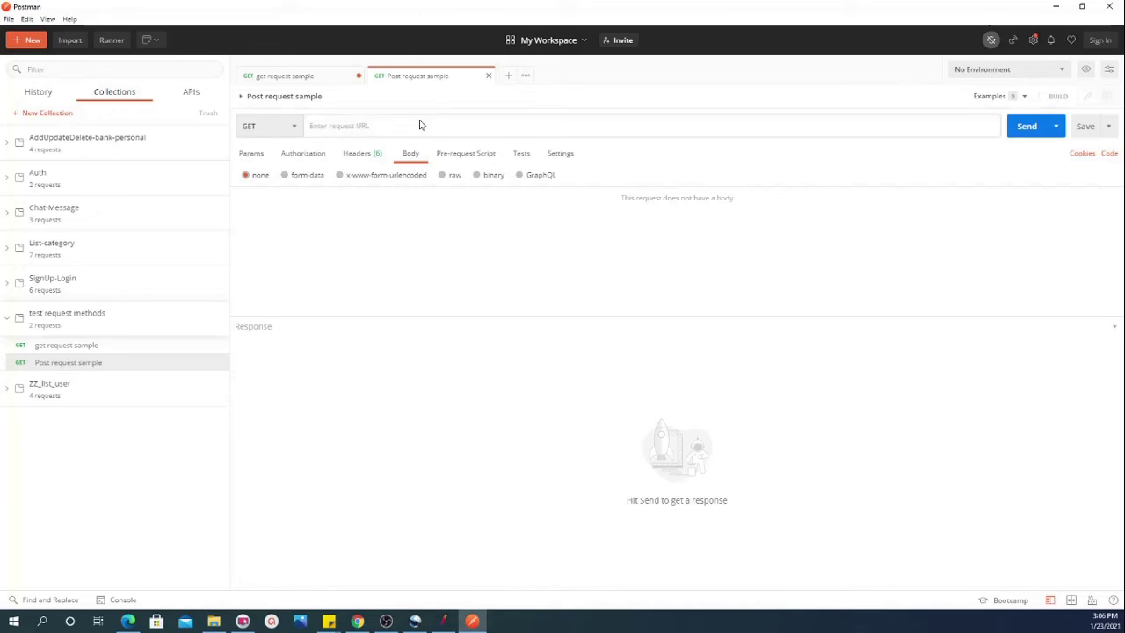
key("ctrl+v")
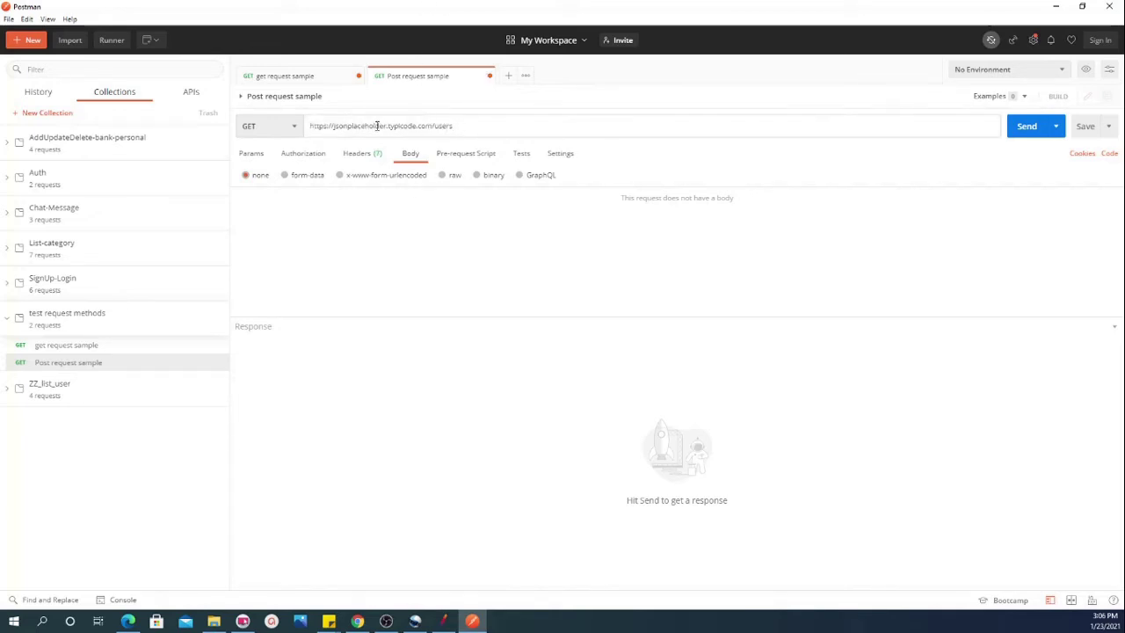
left_click(296, 128)
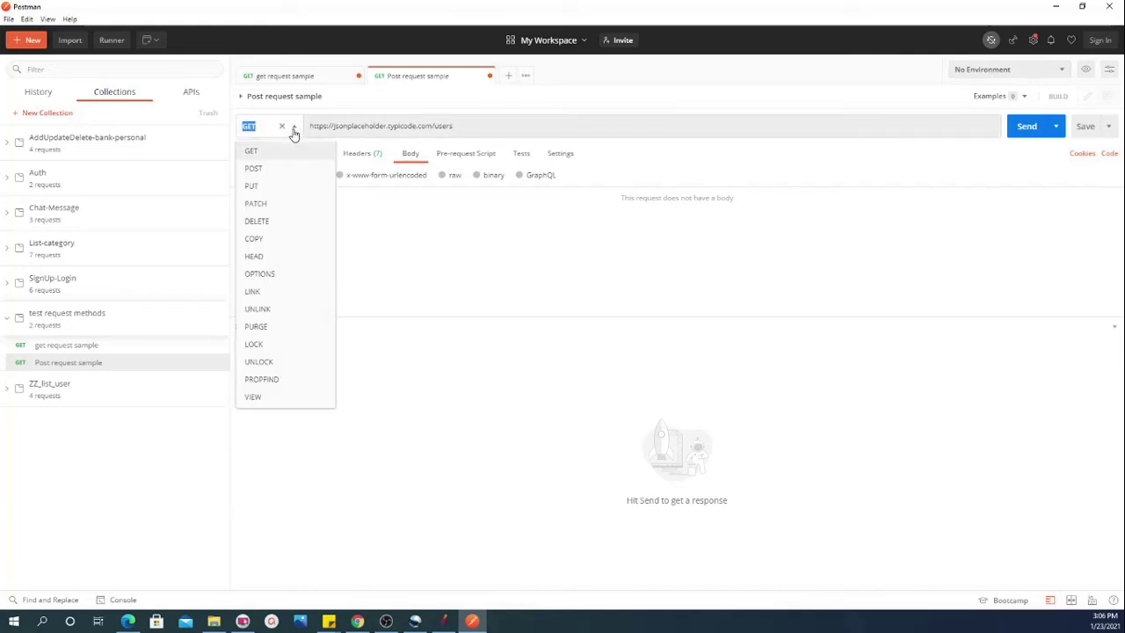
left_click(278, 169)
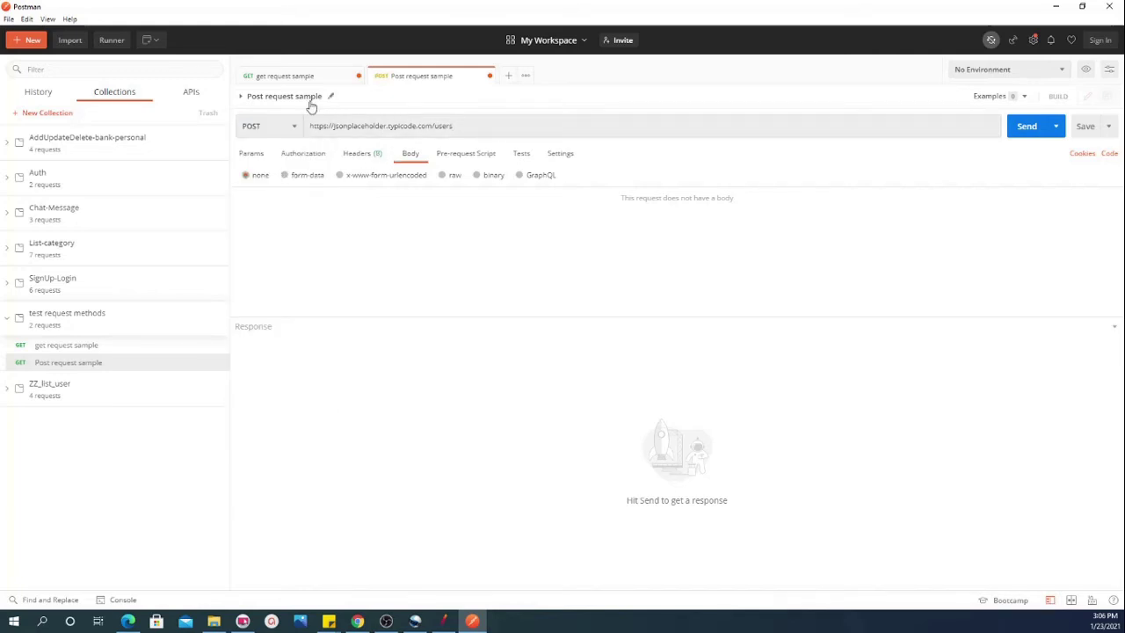
Read Step 4 of the Guru99 tutorial in Chrome on preparing a user record as the JSON body of a POST request
left_click(358, 621)
scroll(351, 360, "down", 2)
scroll(352, 358, "down", 3)
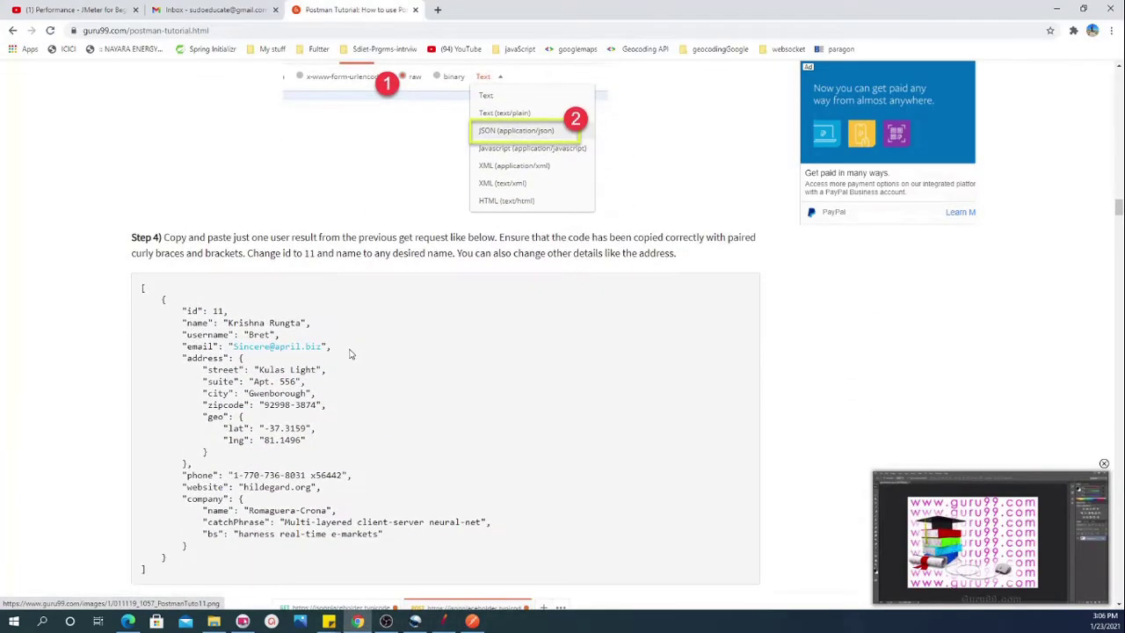
left_click_drag(180, 238, 485, 230)
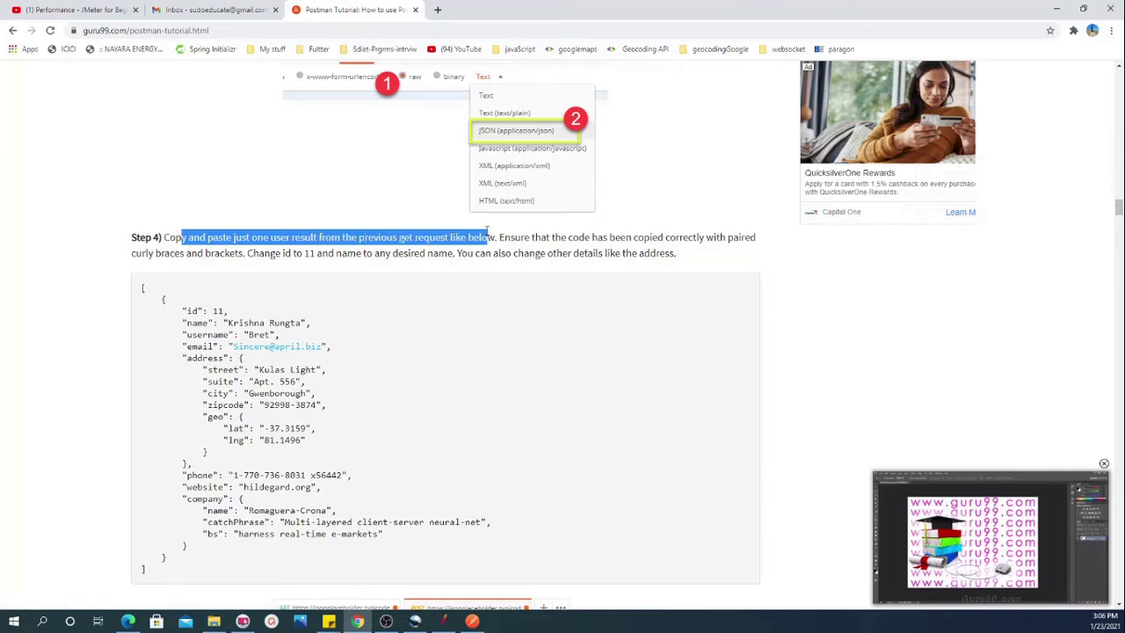
scroll(358, 273, "down", 1)
left_click_drag(551, 180, 731, 180)
left_click_drag(181, 195, 660, 193)
left_click(307, 198)
scroll(444, 274, "down", 2)
scroll(389, 284, "down", 2)
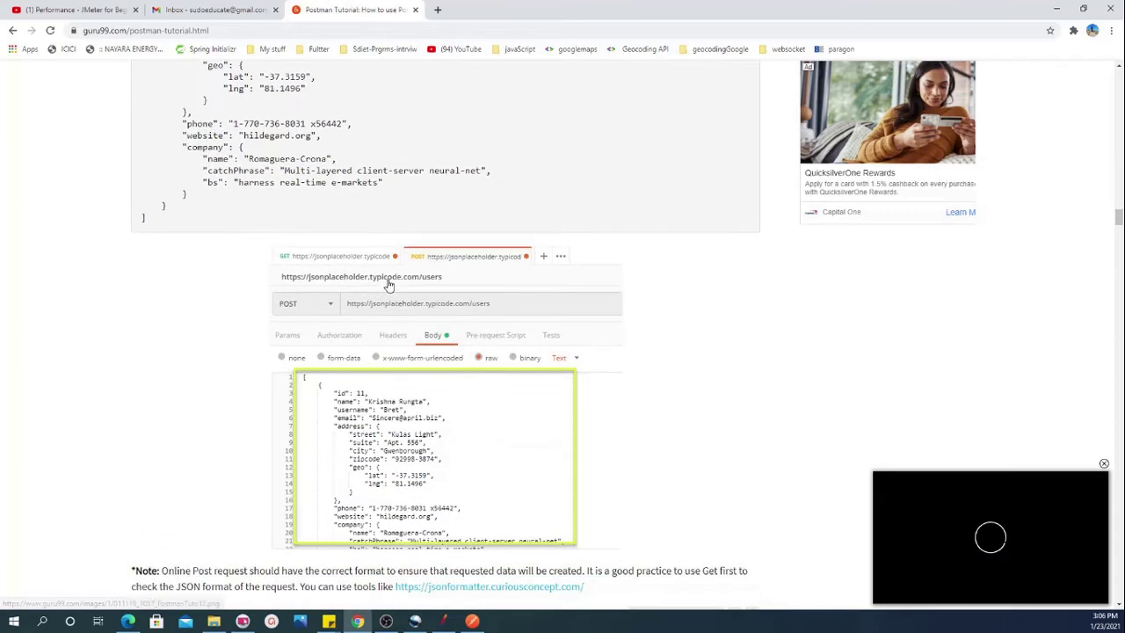
scroll(422, 294, "up", 1)
scroll(423, 295, "up", 2)
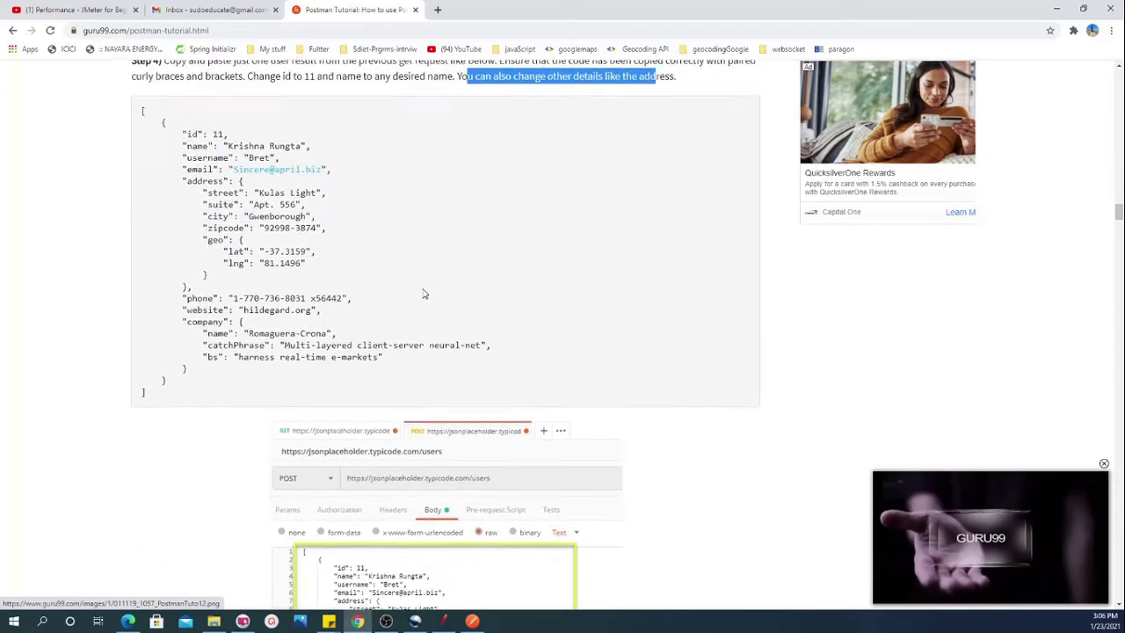
scroll(498, 369, "down", 2)
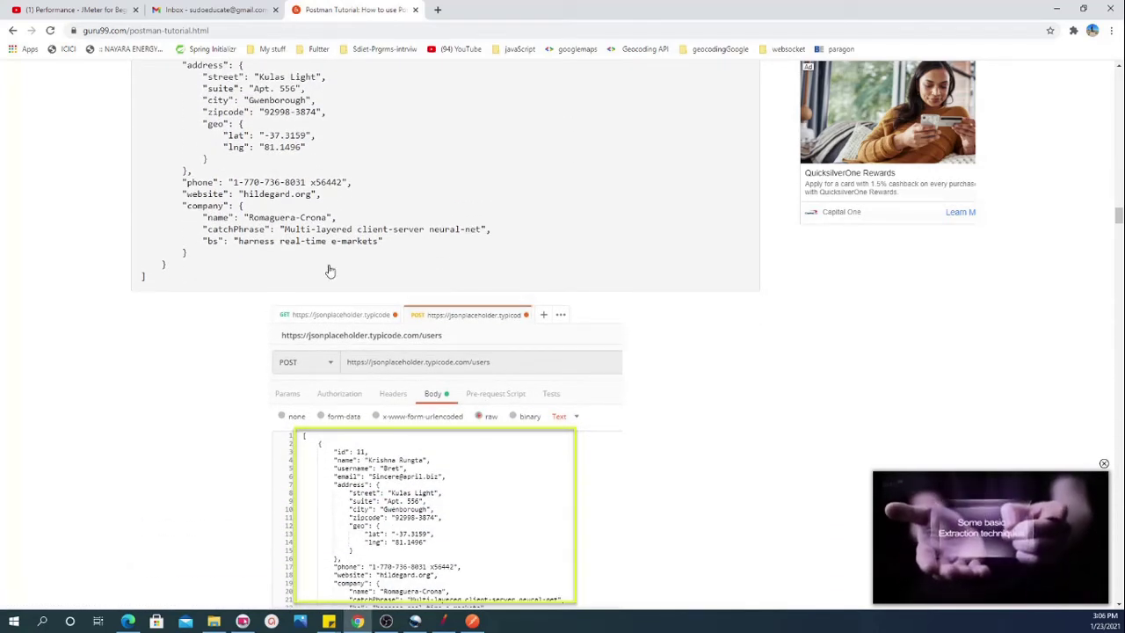
scroll(314, 219, "up", 5)
scroll(167, 325, "down", 3)
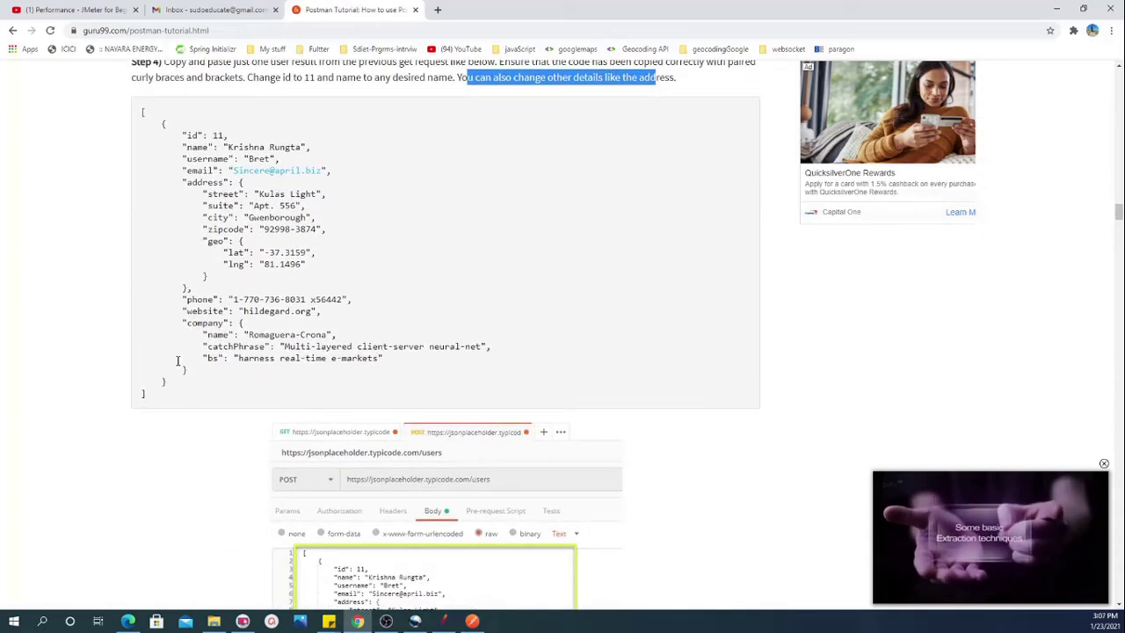
Copy the complete sample JSON user record, including its outer brackets, from Step 4 of the tutorial
left_click(150, 397)
left_click_drag(144, 393, 127, 119)
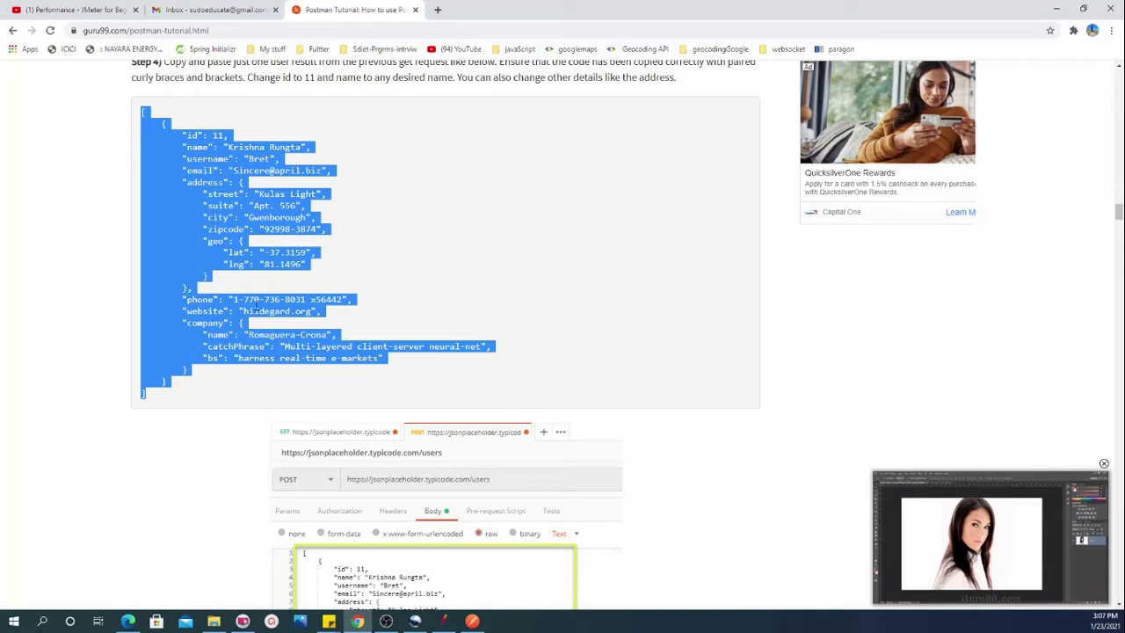
left_click(202, 12)
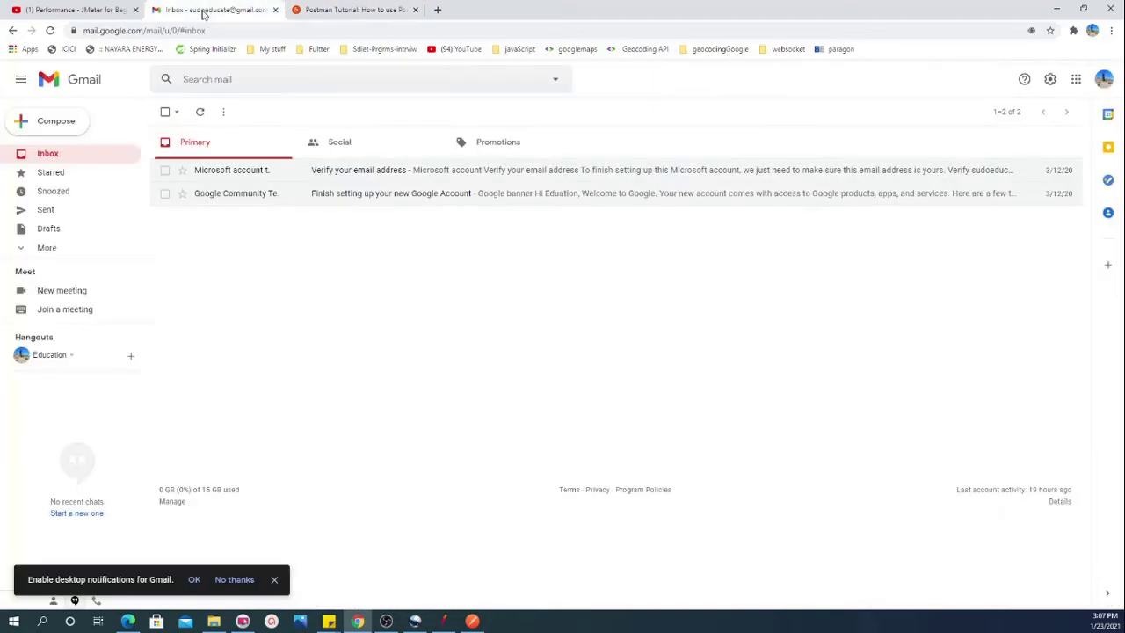
left_click(347, 10)
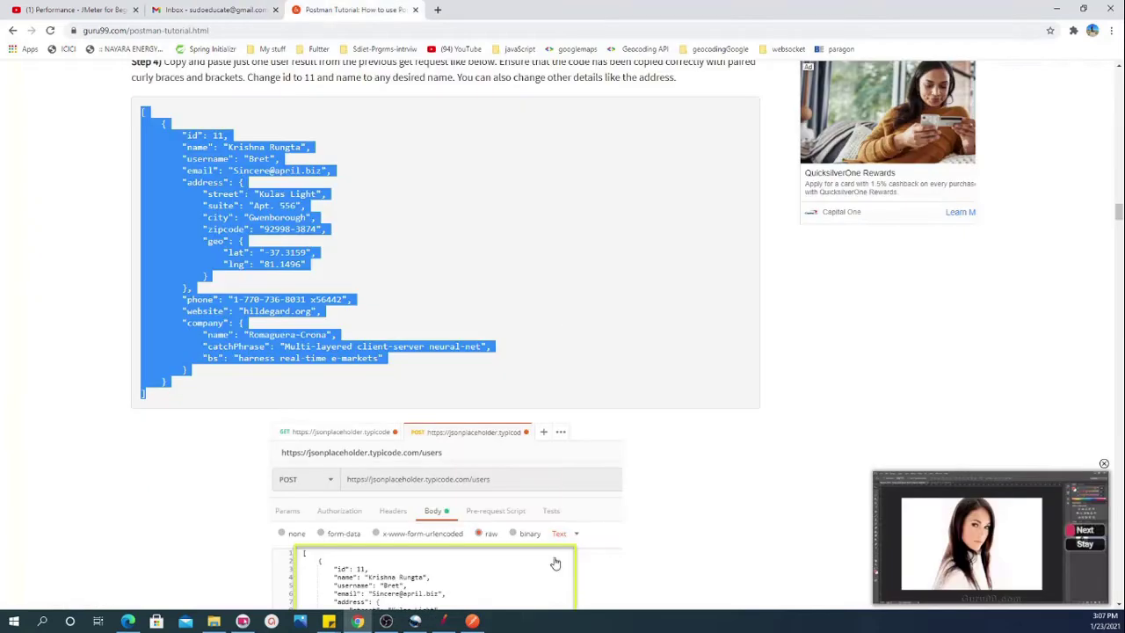
In Postman, set the body type of "Post request sample" to raw and paste the copied JSON user record, enlarging the body editor
left_click(472, 621)
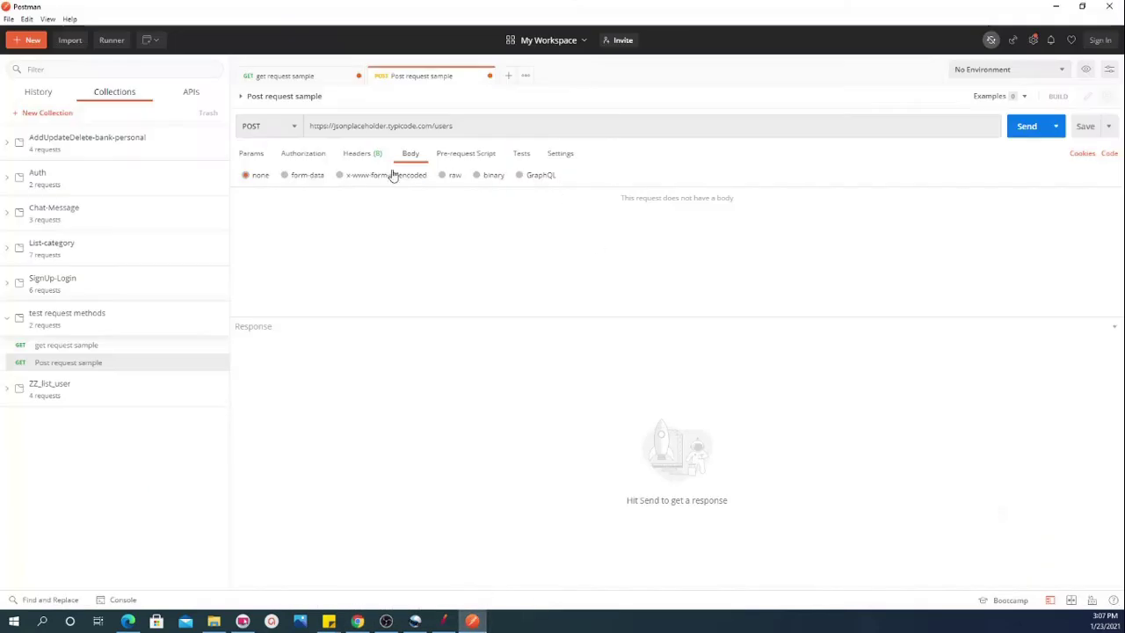
left_click(443, 176)
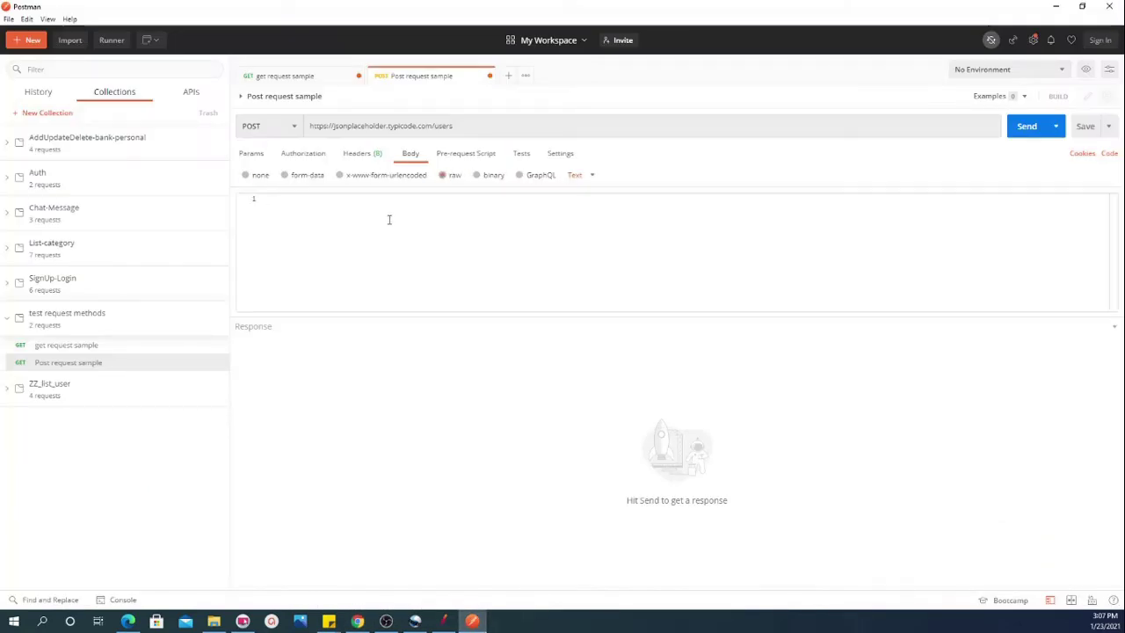
key("ctrl+v")
scroll(421, 256, "up", 5)
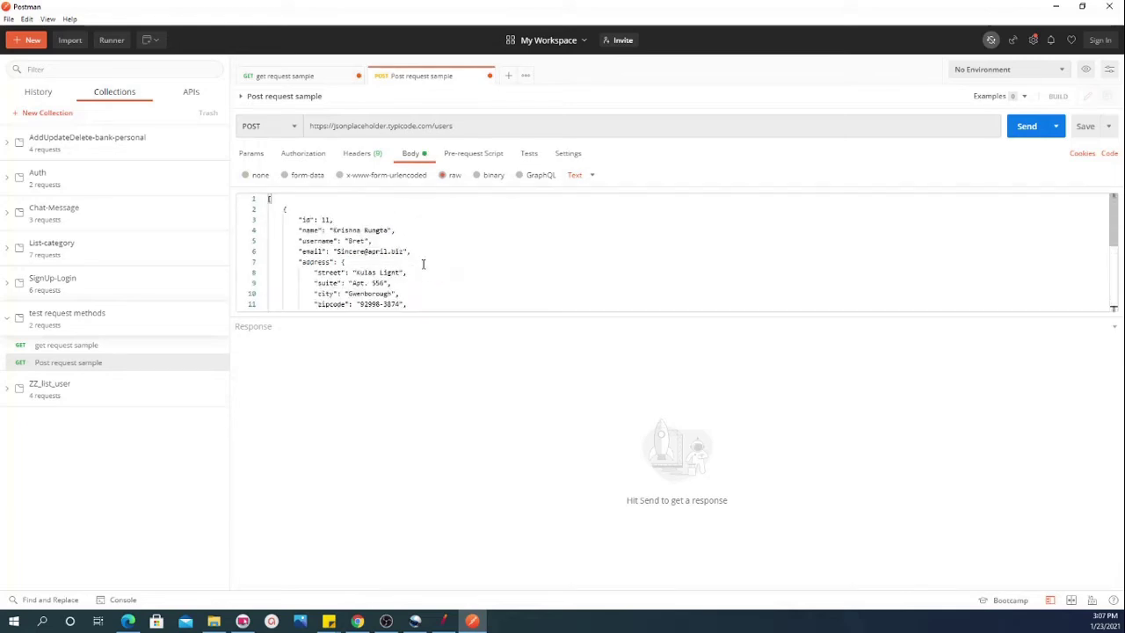
scroll(420, 262, "down", 4)
left_click_drag(462, 312, 458, 473)
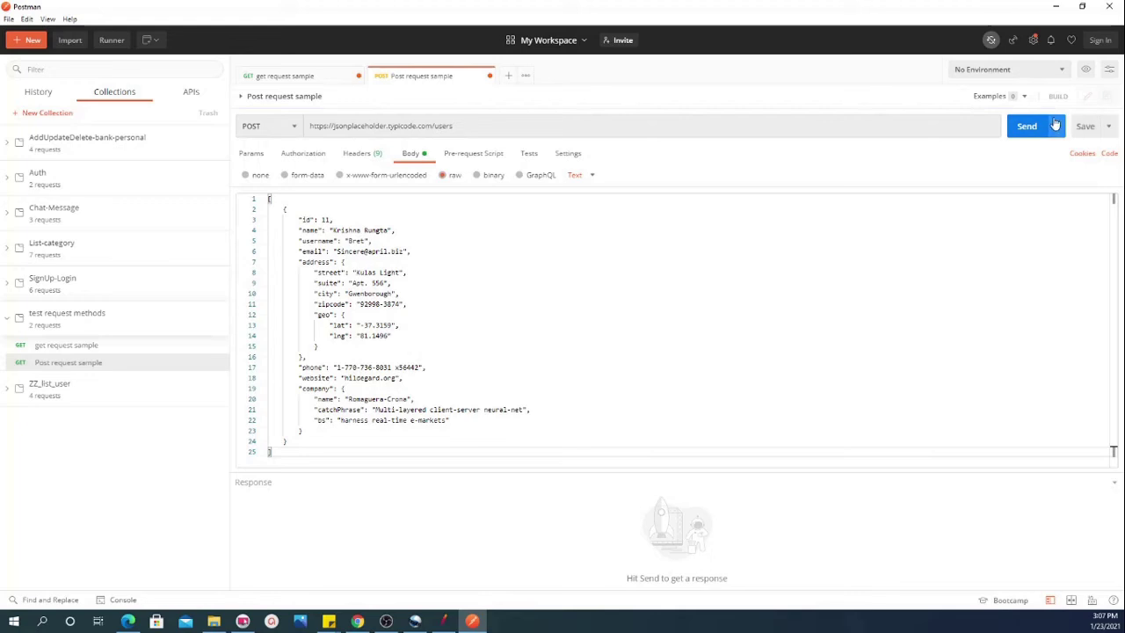
Save the changes to "Post request sample" and "get request sample"
left_click(1087, 132)
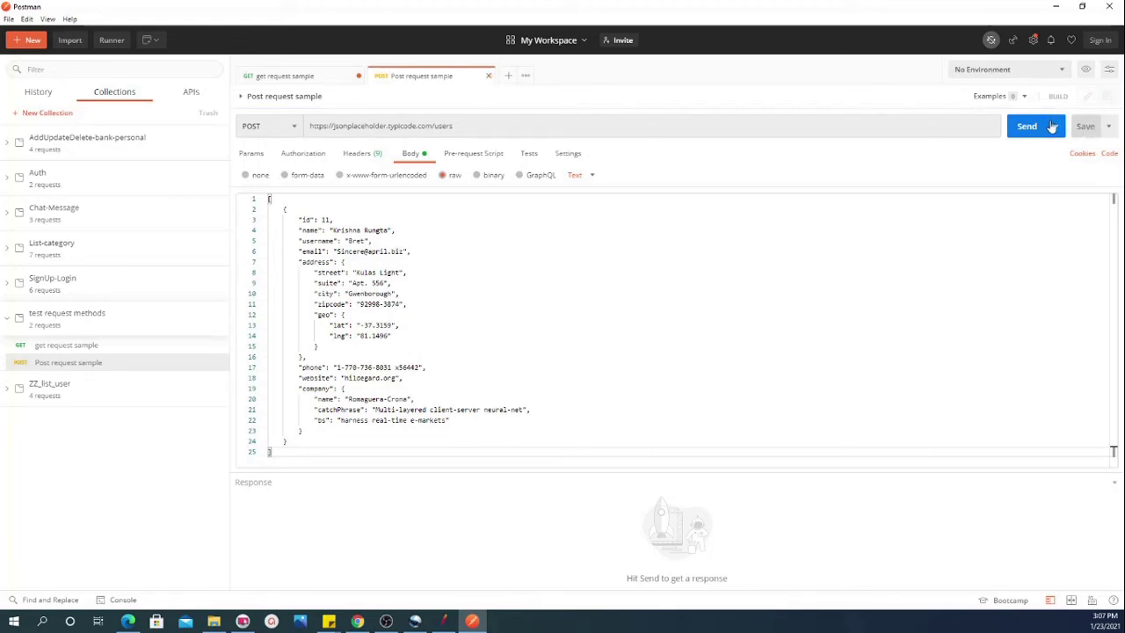
left_click(325, 79)
left_click(1081, 126)
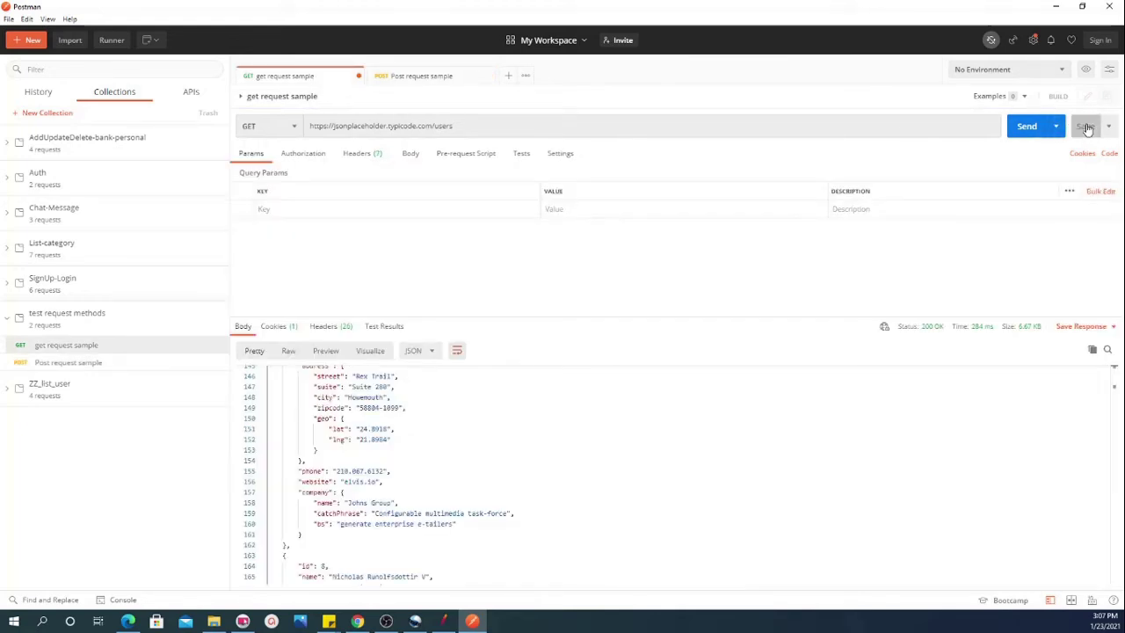
Send "Post request sample" and examine the response body and status code
left_click(423, 76)
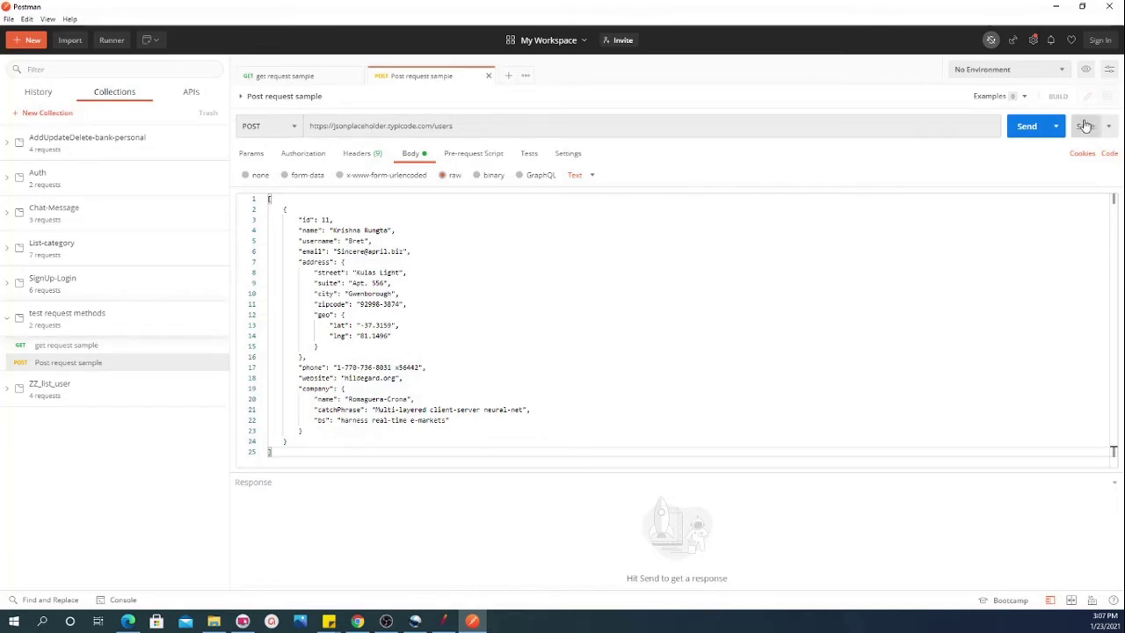
left_click(1024, 129)
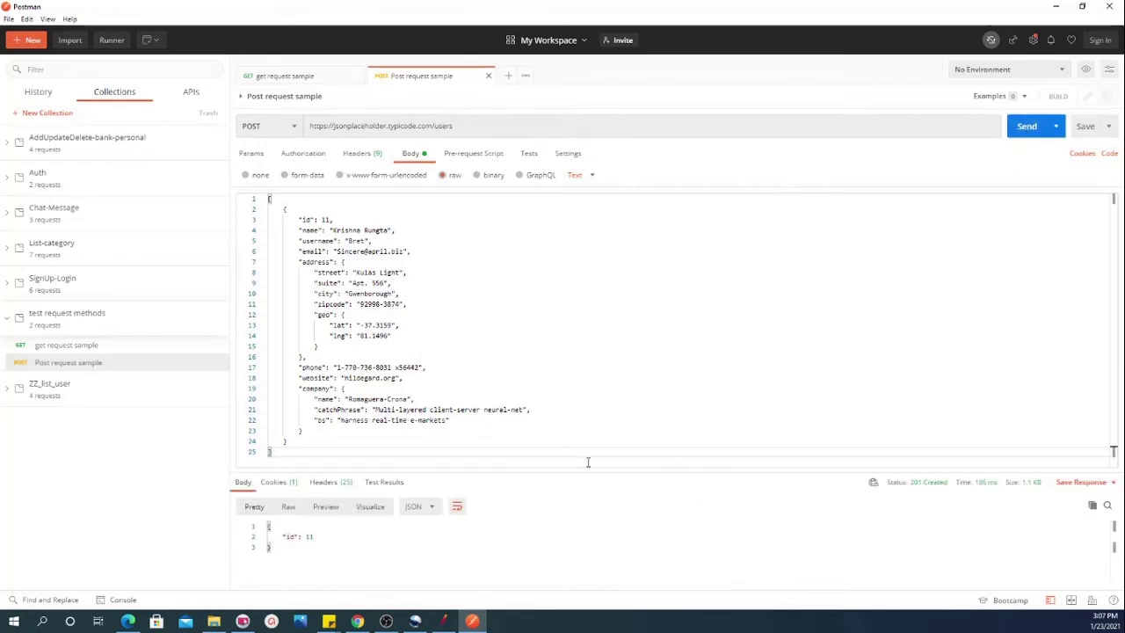
left_click_drag(588, 466, 562, 314)
left_click_drag(272, 395, 265, 375)
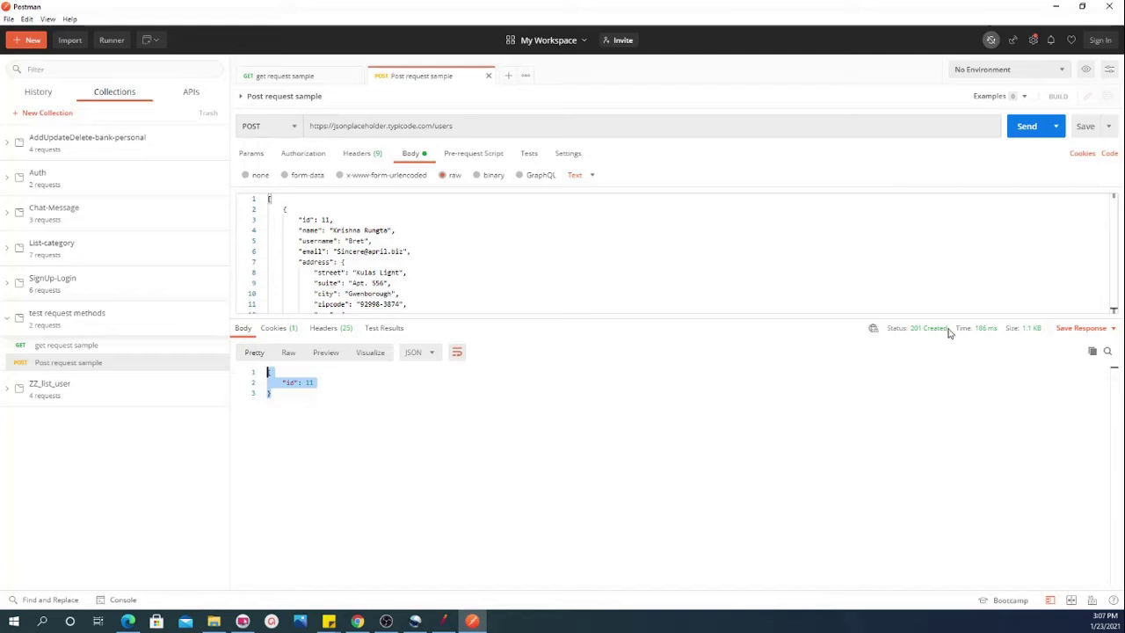
left_click(911, 332)
mouse_move(932, 332)
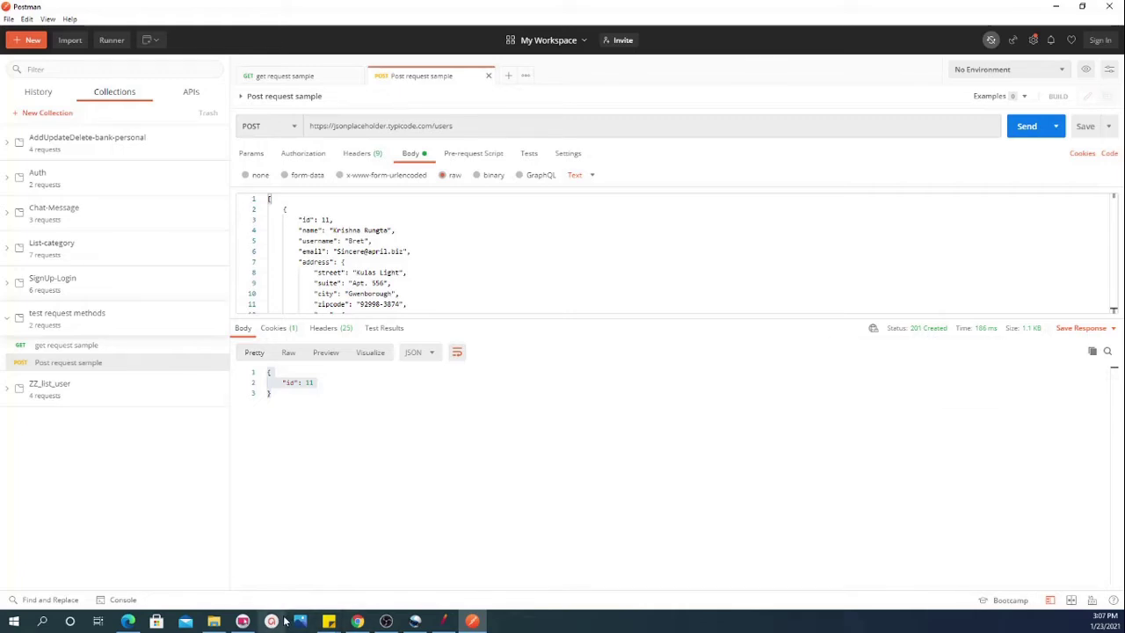
Open the sticky note on request methods and review its description of the post request
mouse_move(327, 622)
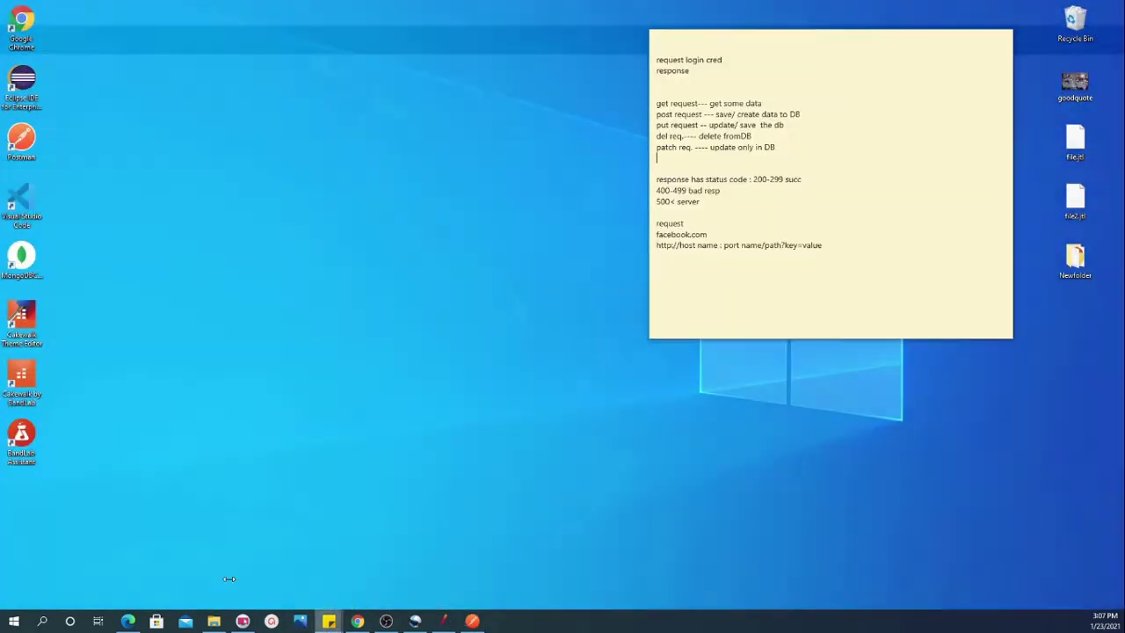
left_click(240, 571)
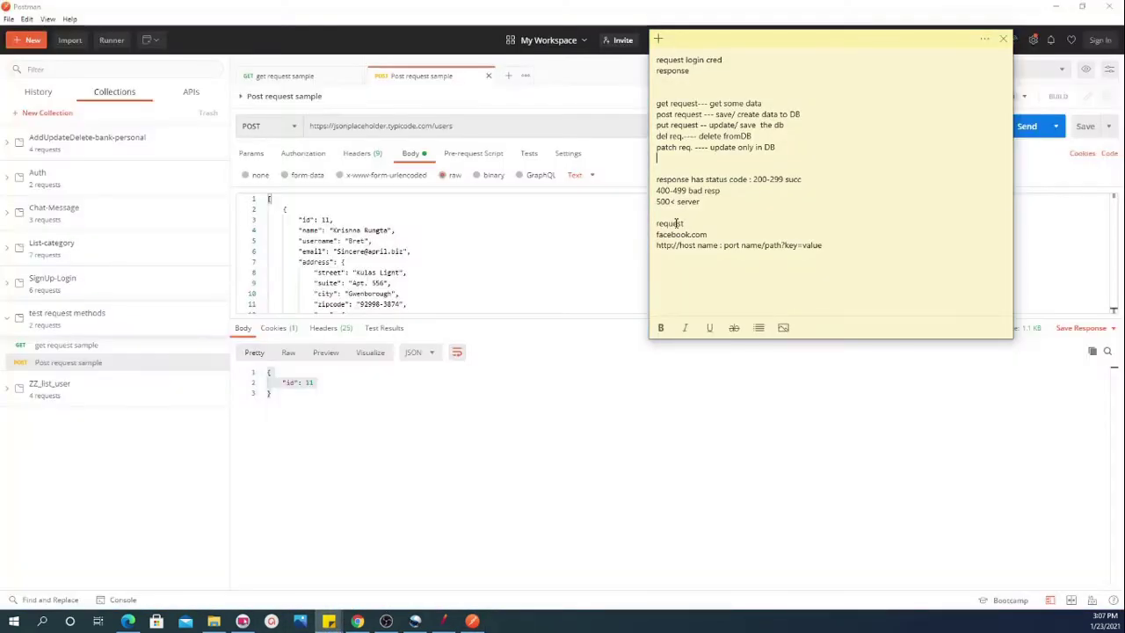
double_click(665, 114)
left_click_drag(801, 115, 713, 122)
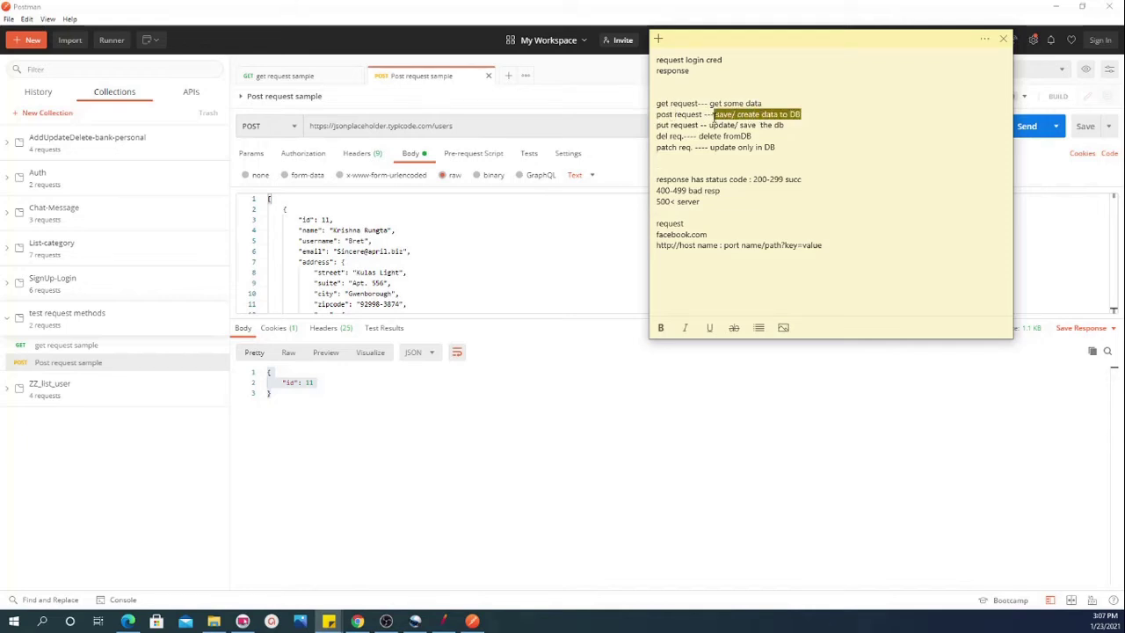
double_click(748, 115)
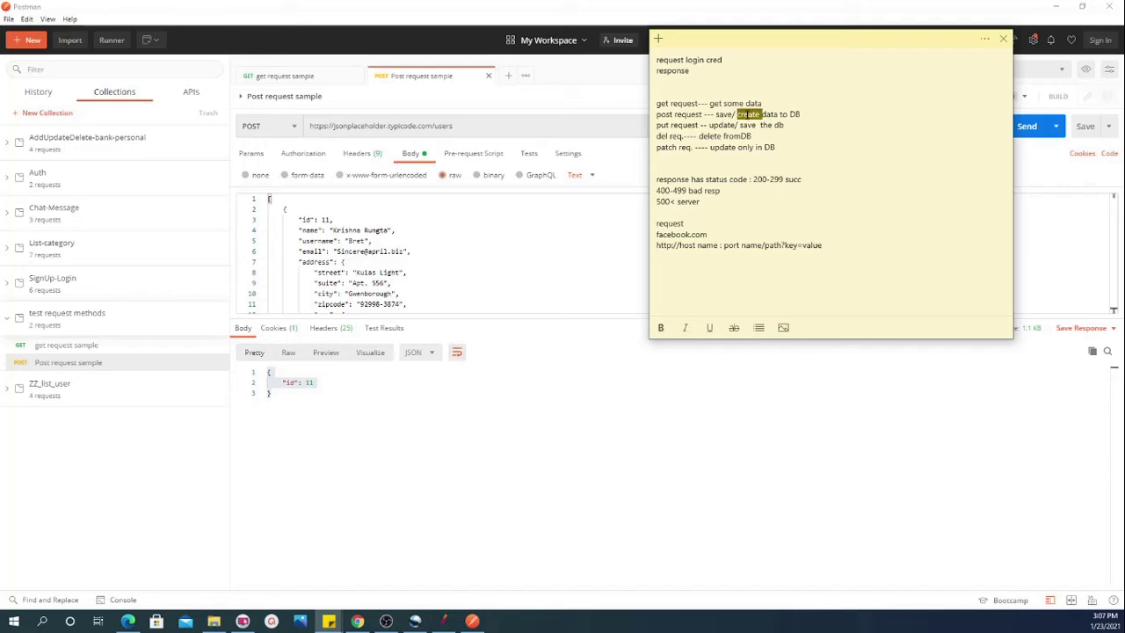
left_click(795, 114)
left_click(386, 621)
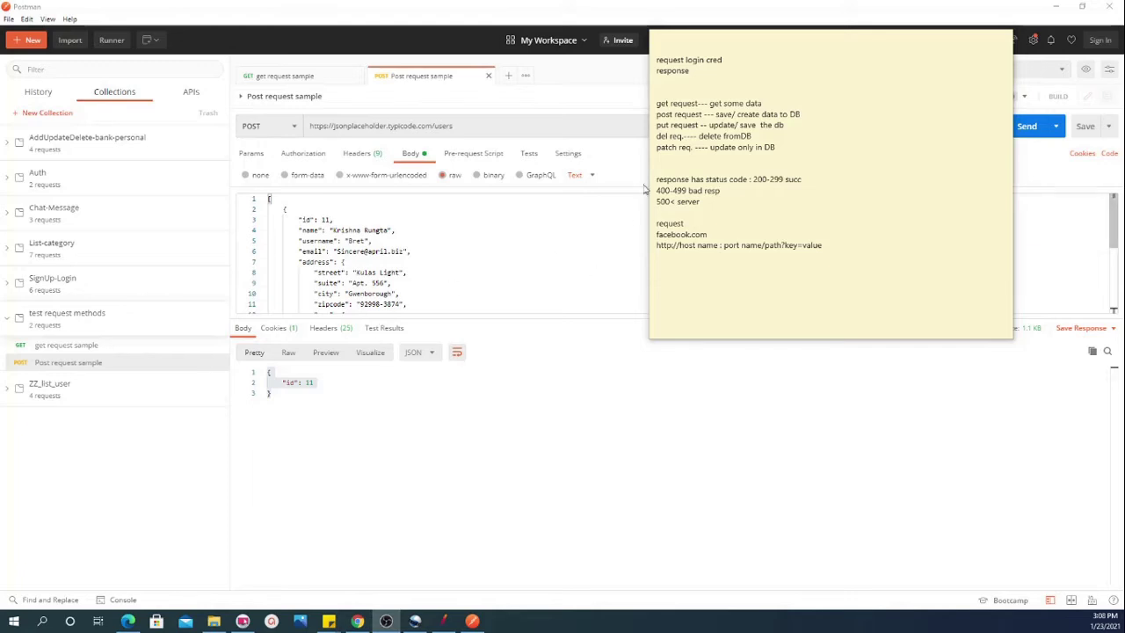
Return to Postman and review the JSON user record in the body of "Post request sample"
left_click(591, 375)
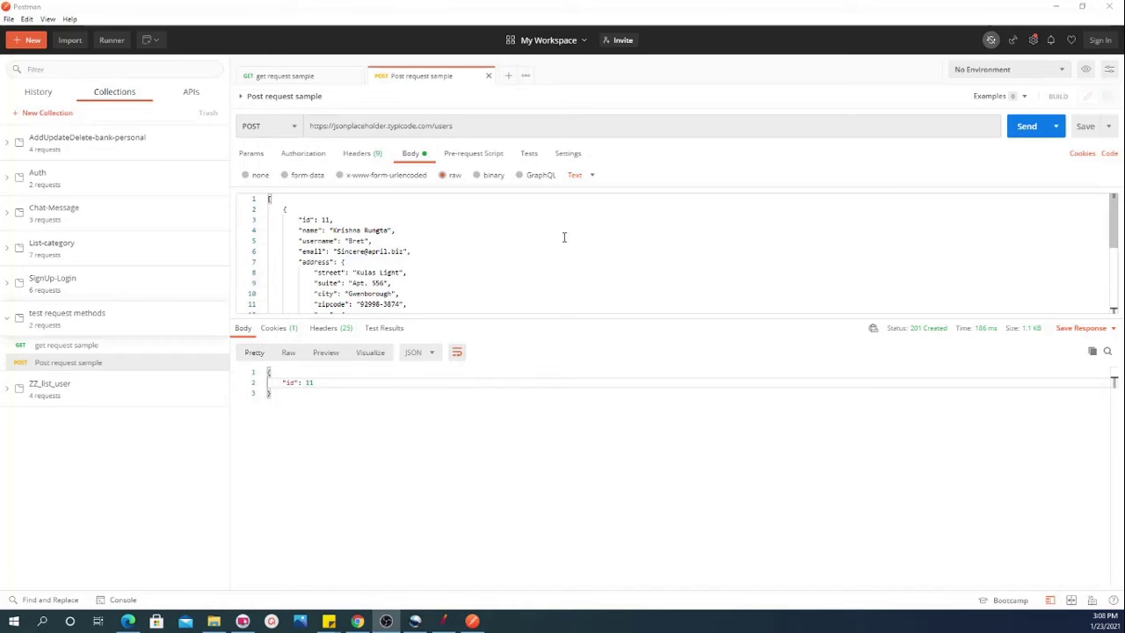
scroll(331, 270, "down", 2)
scroll(332, 270, "up", 2)
triple_click(340, 252)
left_click(494, 220)
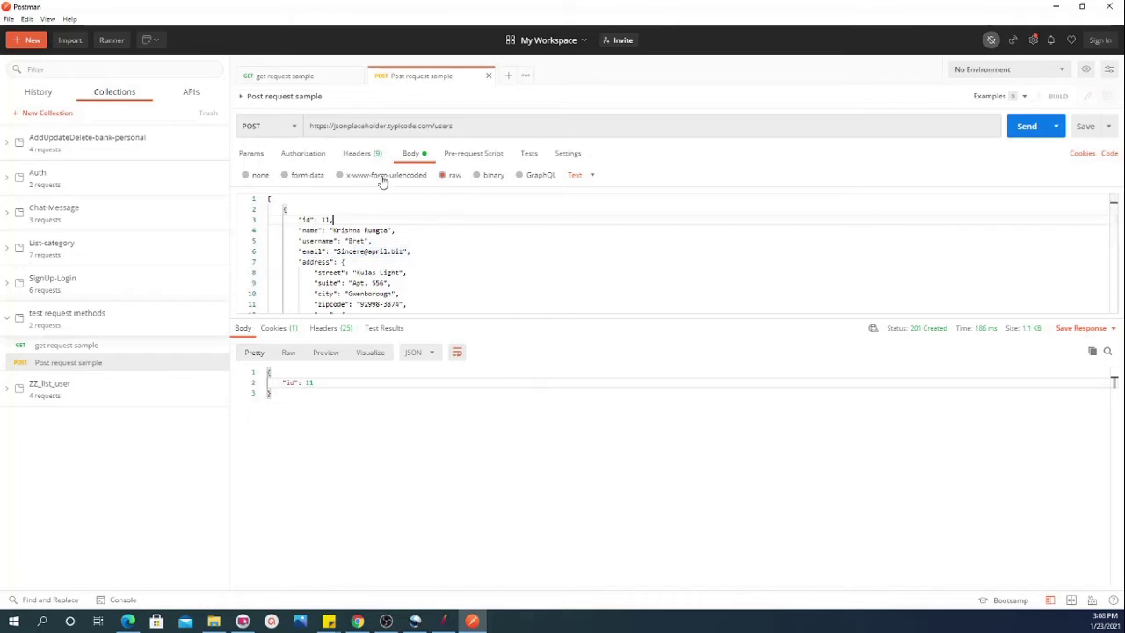
Try the binary body type for "Post request sample" and view the file selection dialog without choosing a file
left_click(483, 176)
left_click(256, 200)
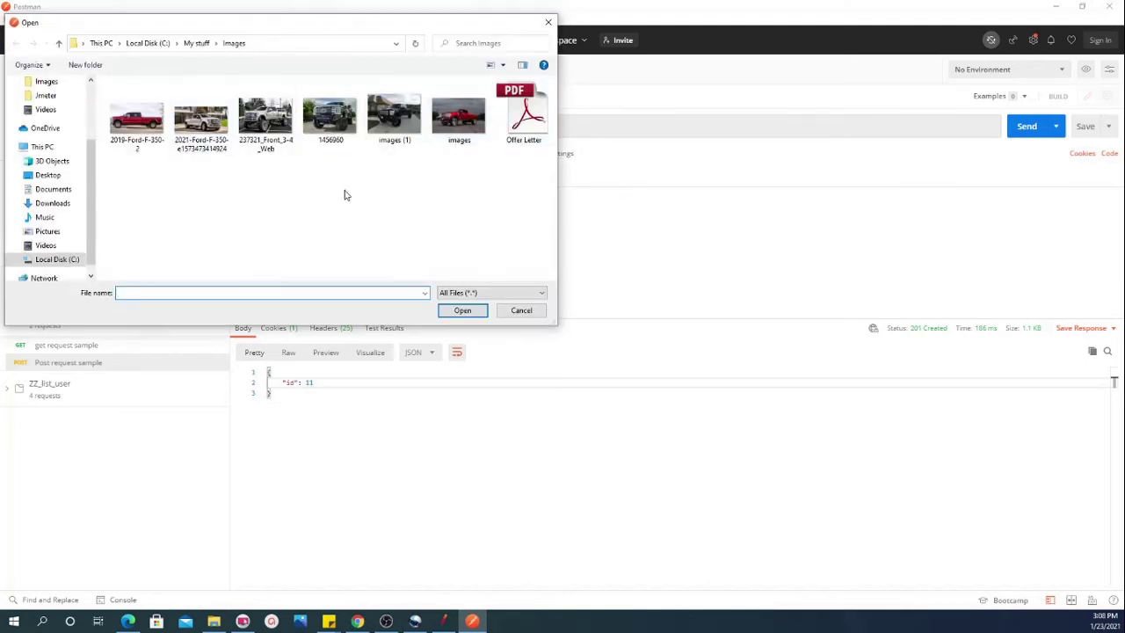
left_click(547, 26)
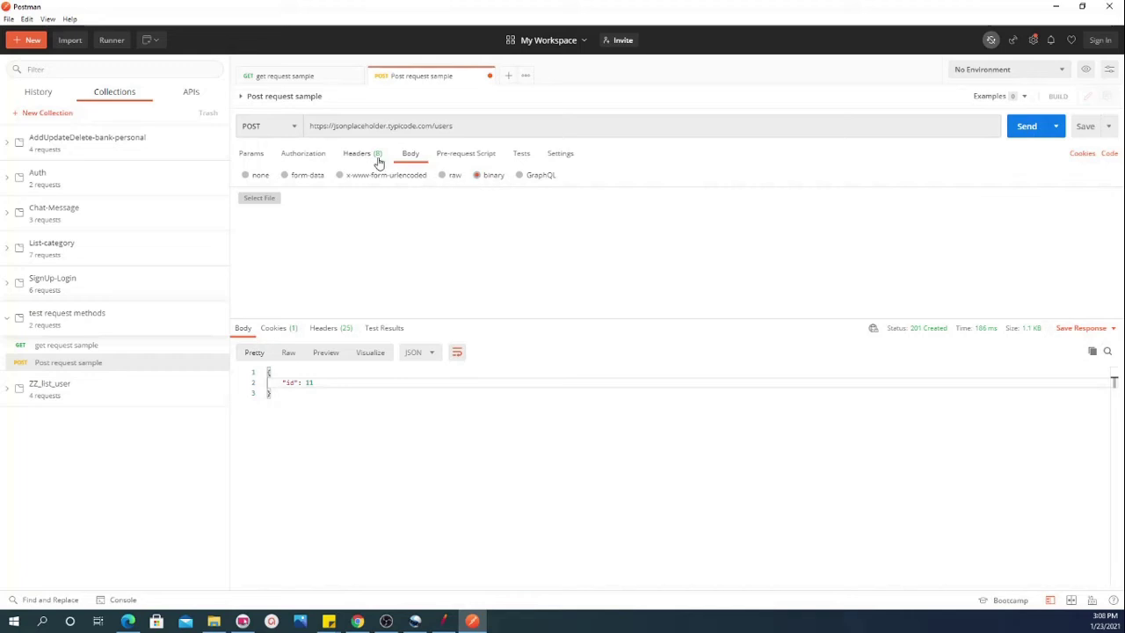
Open "get request sample" and review its request headers and body options
left_click(55, 348)
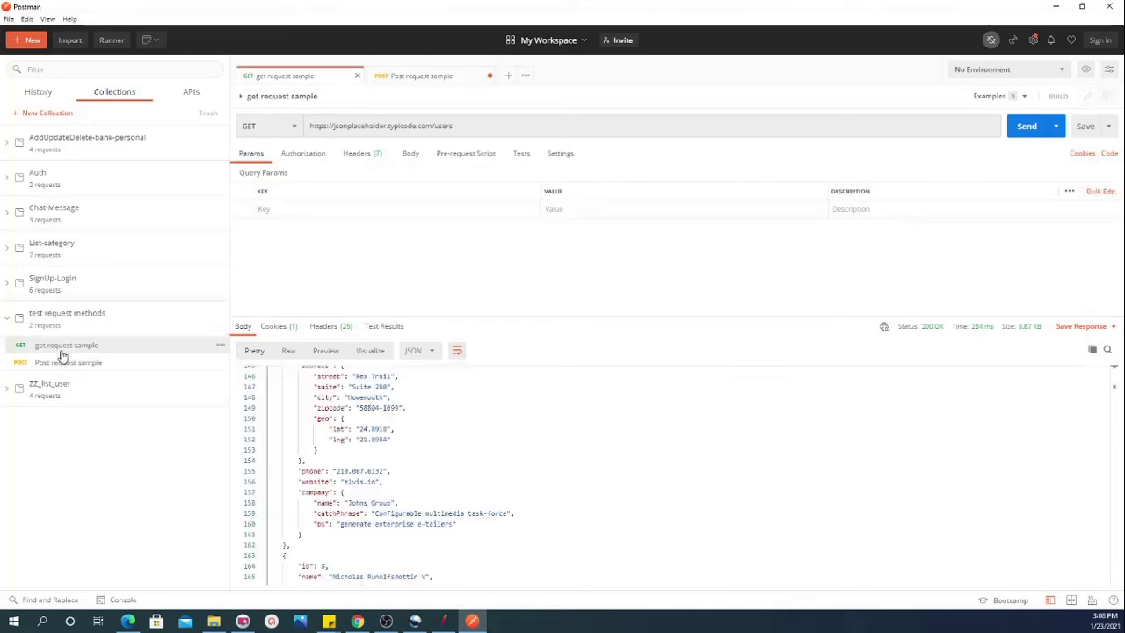
left_click(358, 154)
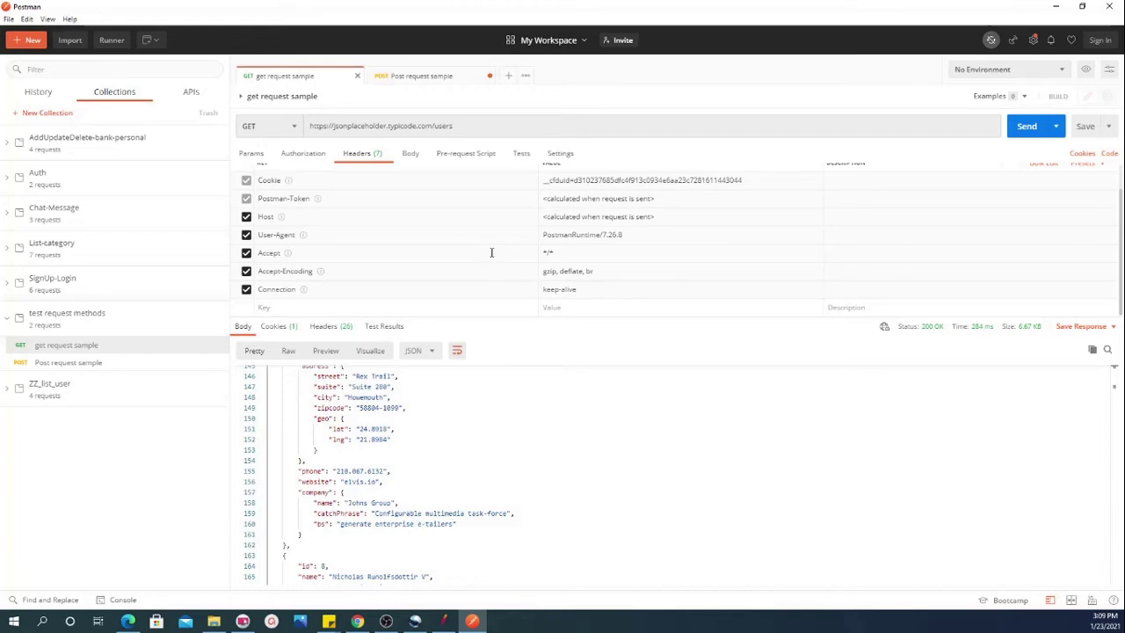
left_click(410, 155)
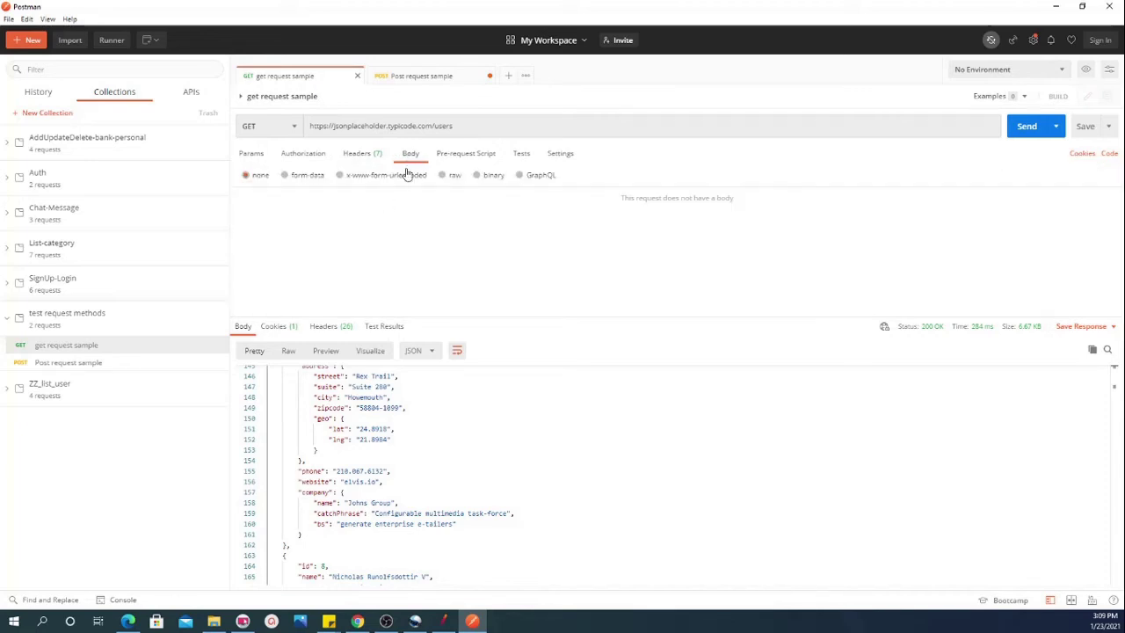
Set the body type of "Post request sample" back to raw and review its request headers
left_click(57, 364)
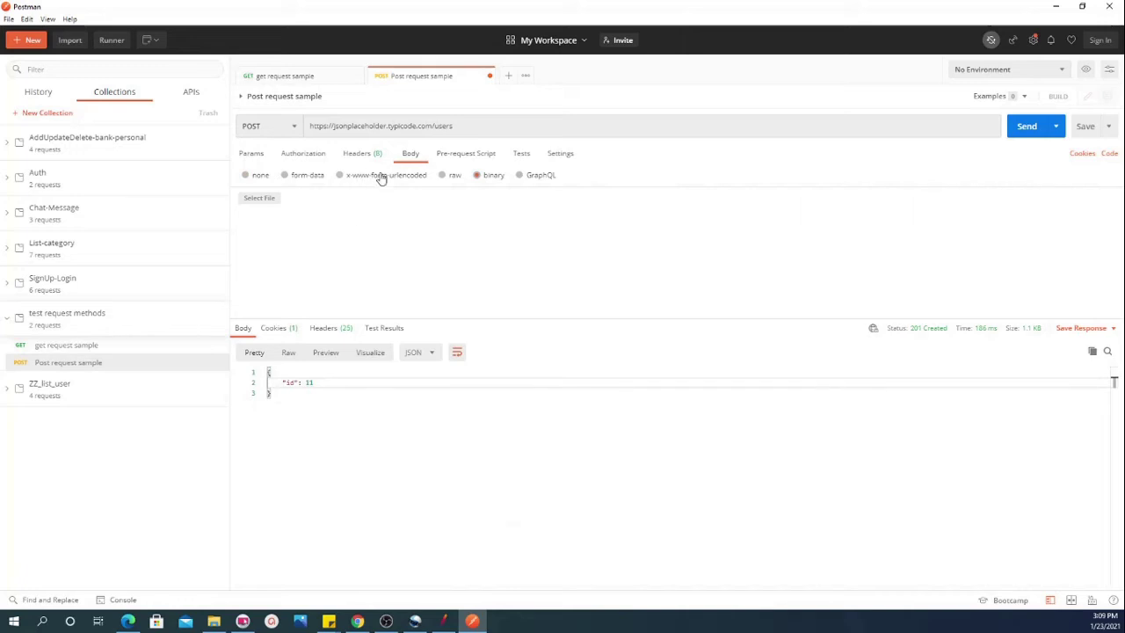
left_click(442, 176)
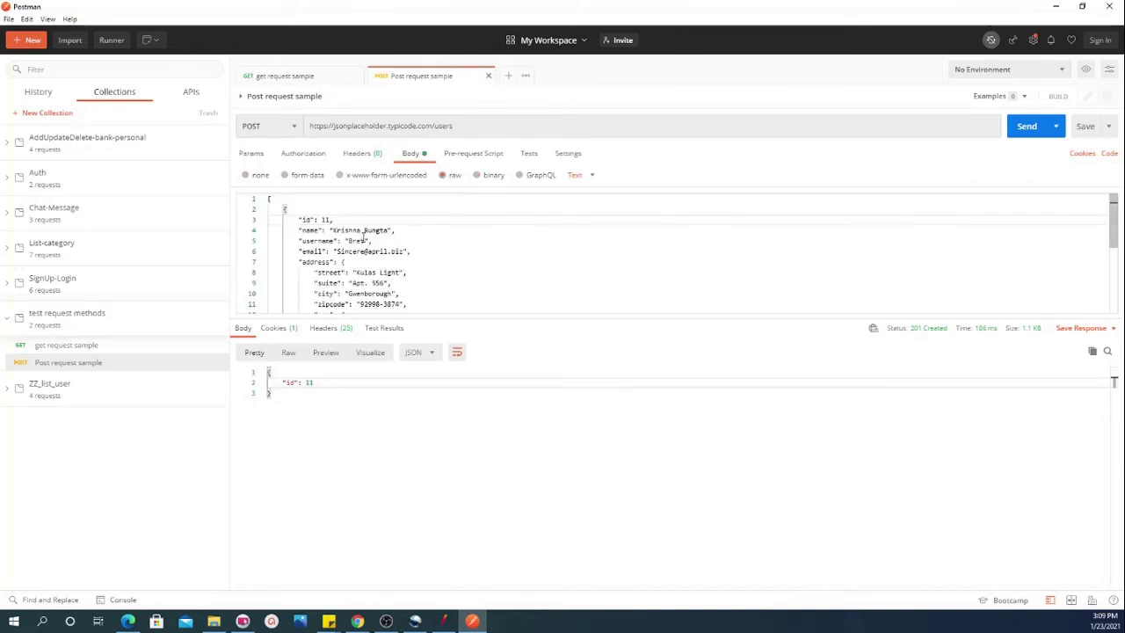
left_click(367, 158)
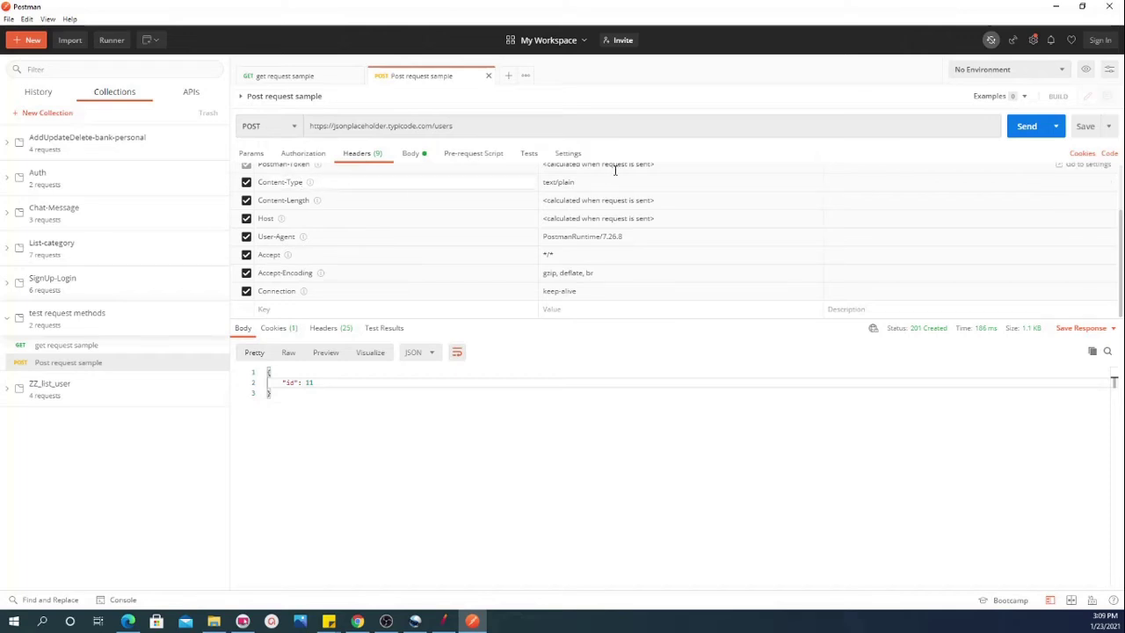
Review the request headers of "get request sample" for comparison with those of "Post request sample"
left_click(290, 76)
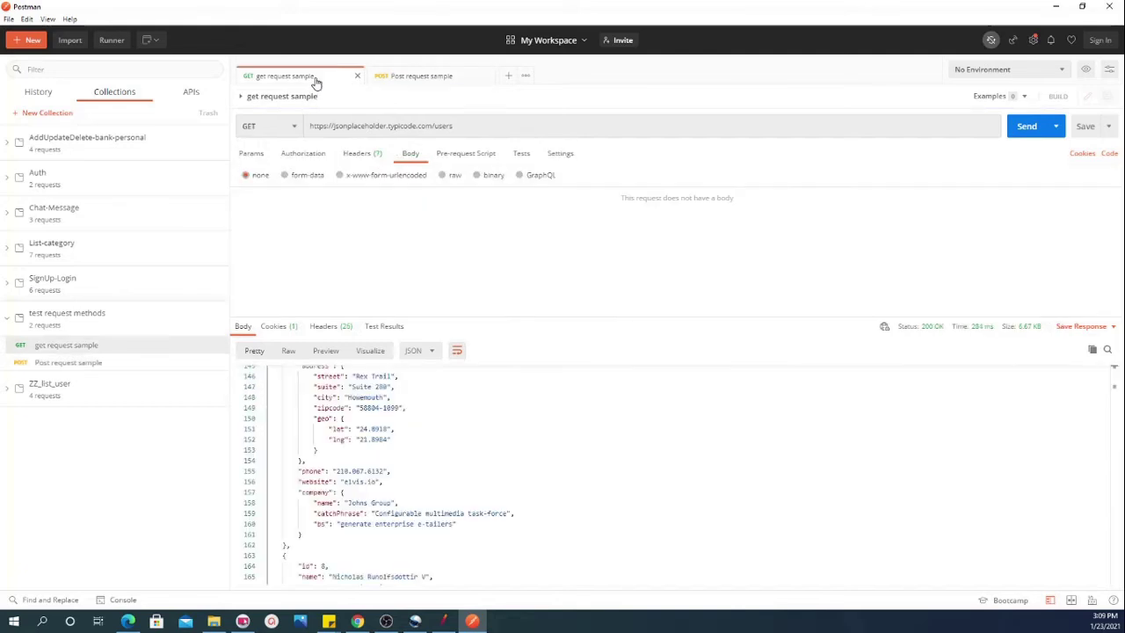
left_click(360, 154)
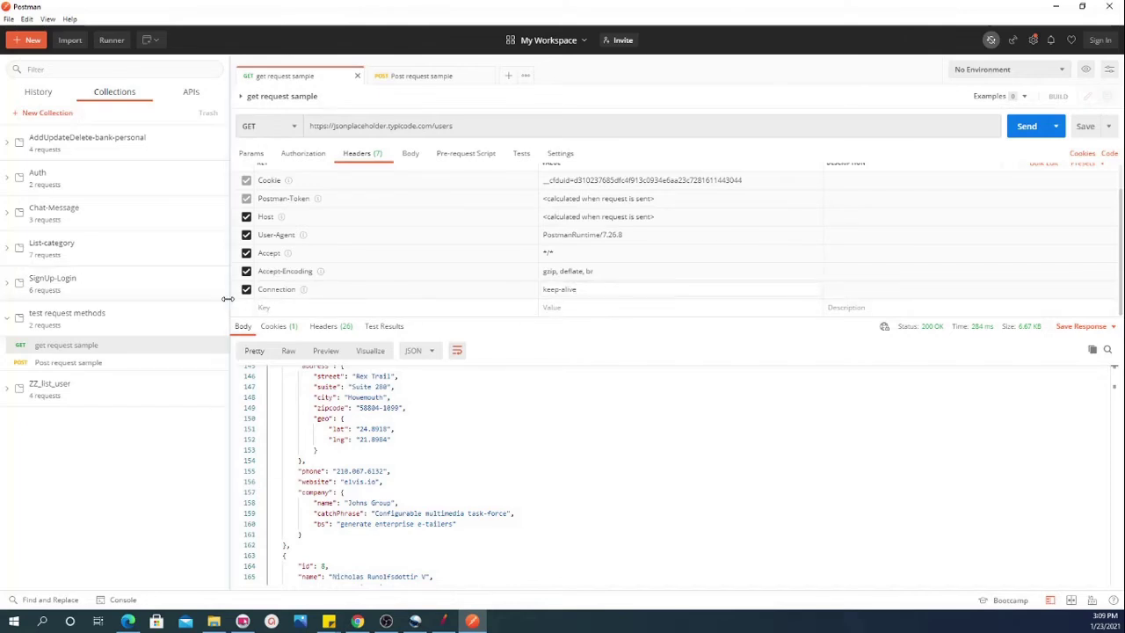
scroll(445, 284, "up", 1)
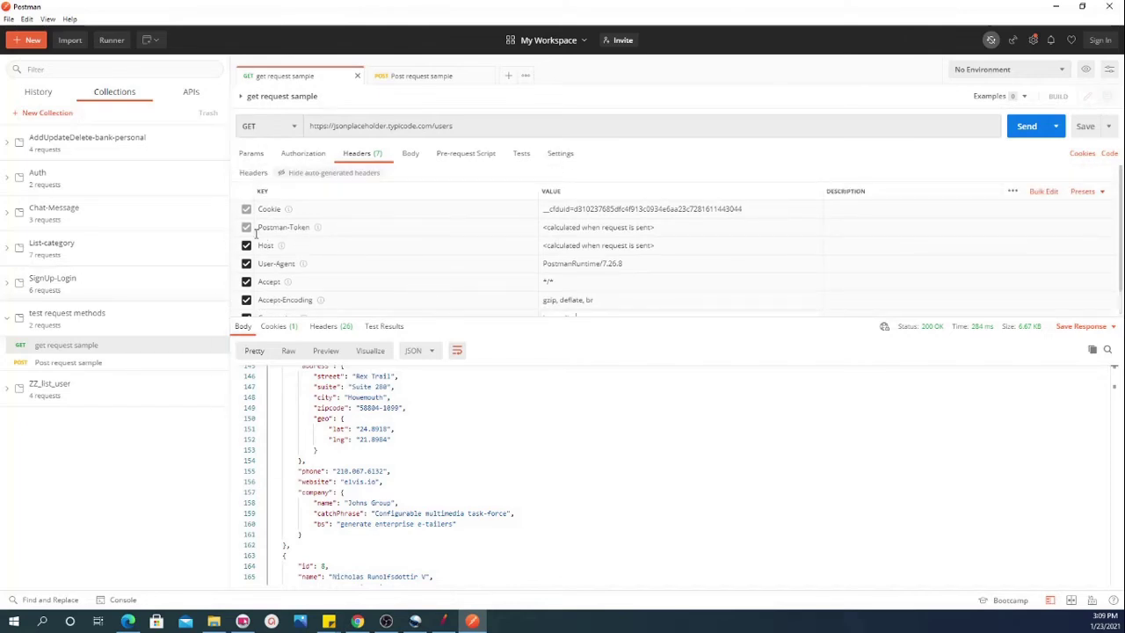
left_click(420, 77)
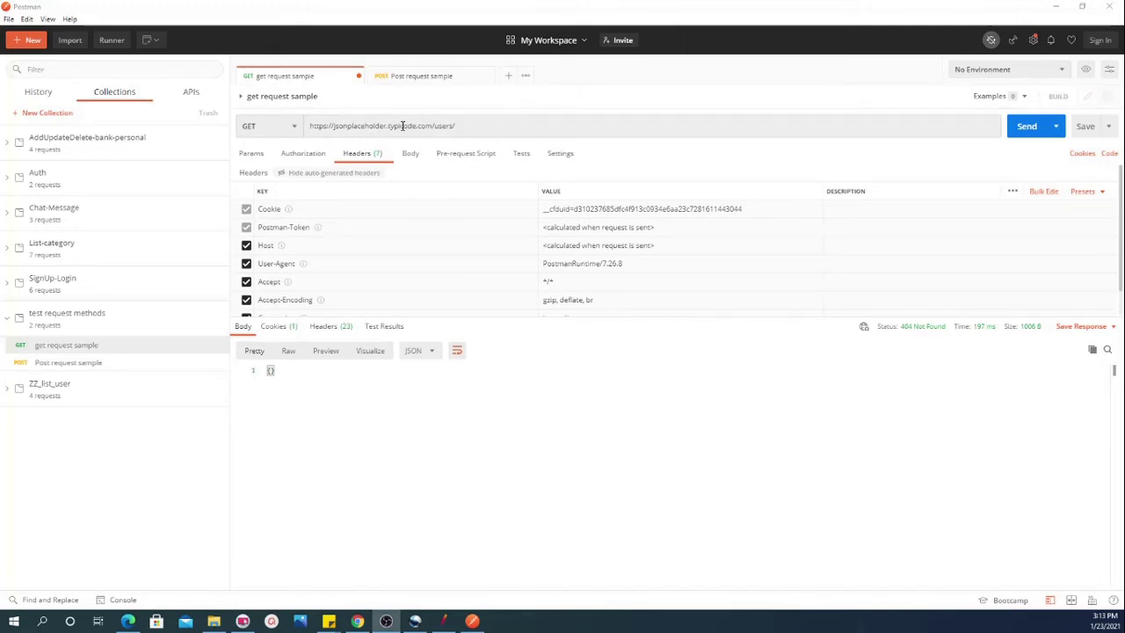
Compare the URLs of "get request sample" and "Post request sample", highlighting the jsonplaceholder.typicode.com host part
left_click_drag(432, 125, 333, 126)
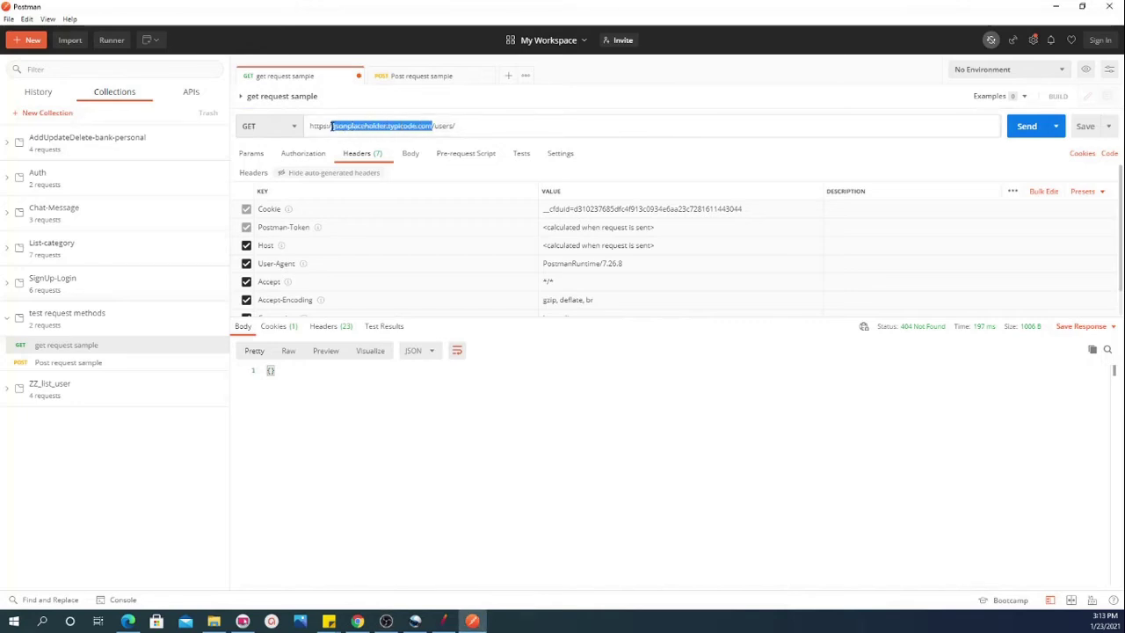
left_click(79, 364)
left_click(78, 355)
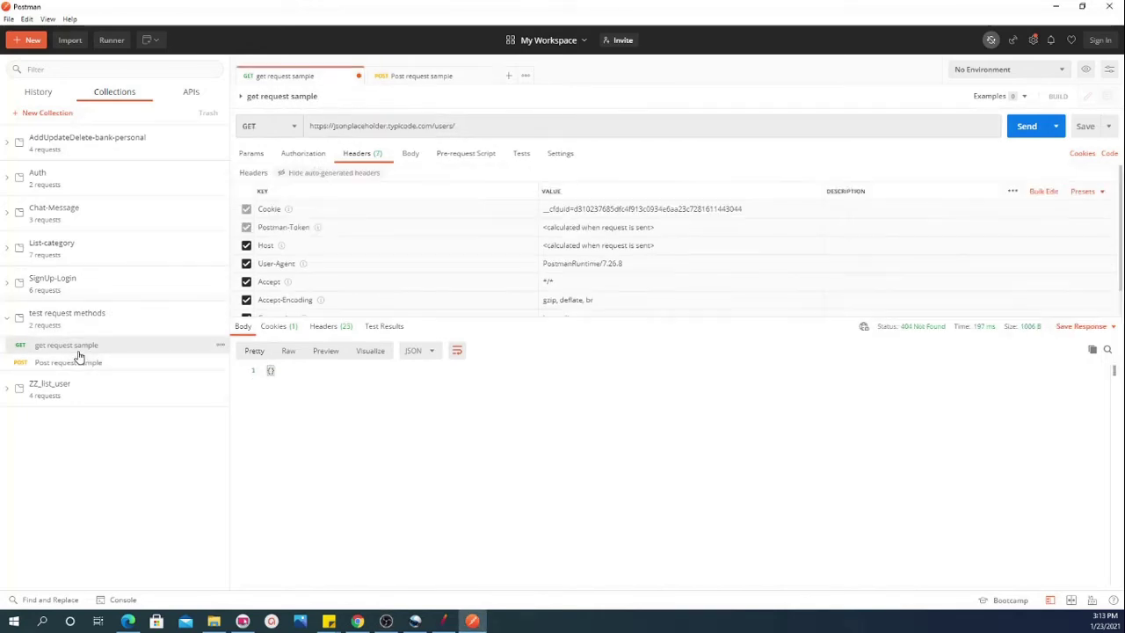
left_click(78, 363)
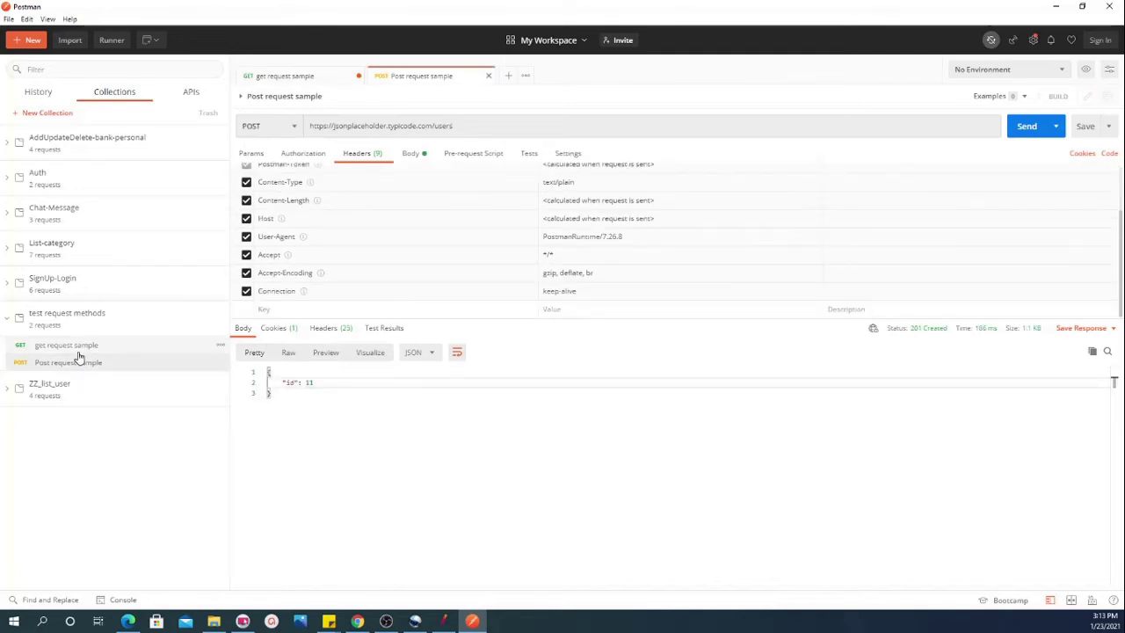
left_click(79, 350)
left_click(78, 362)
left_click(78, 349)
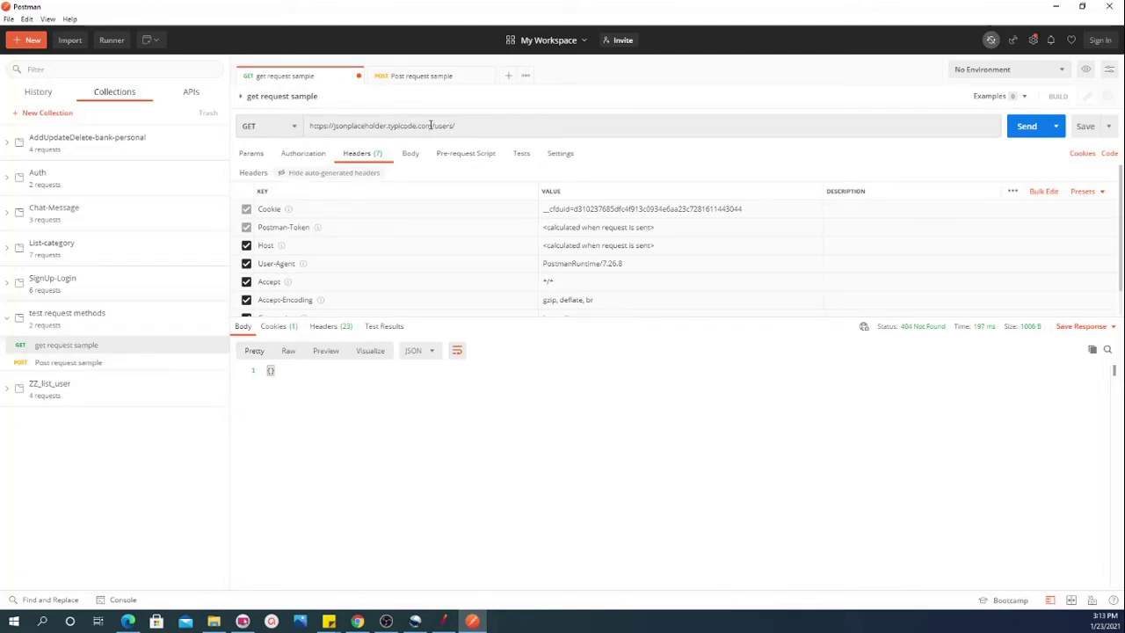
left_click_drag(431, 126, 334, 126)
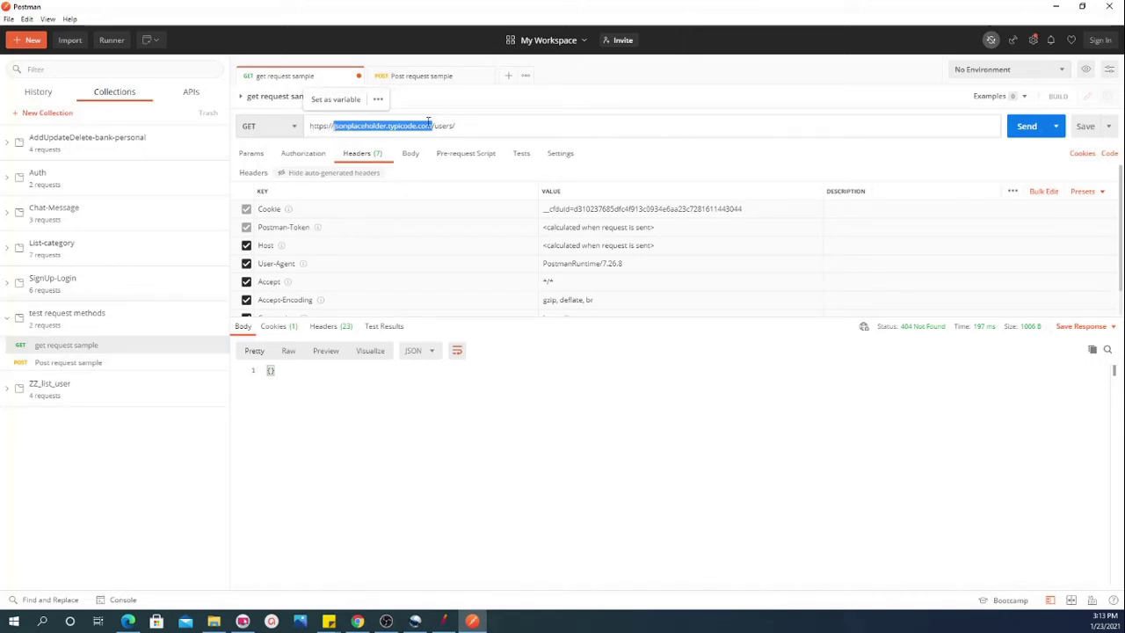
Look at the environment management dialog, close it, and review the requests in the "test request methods" collection
left_click(1109, 72)
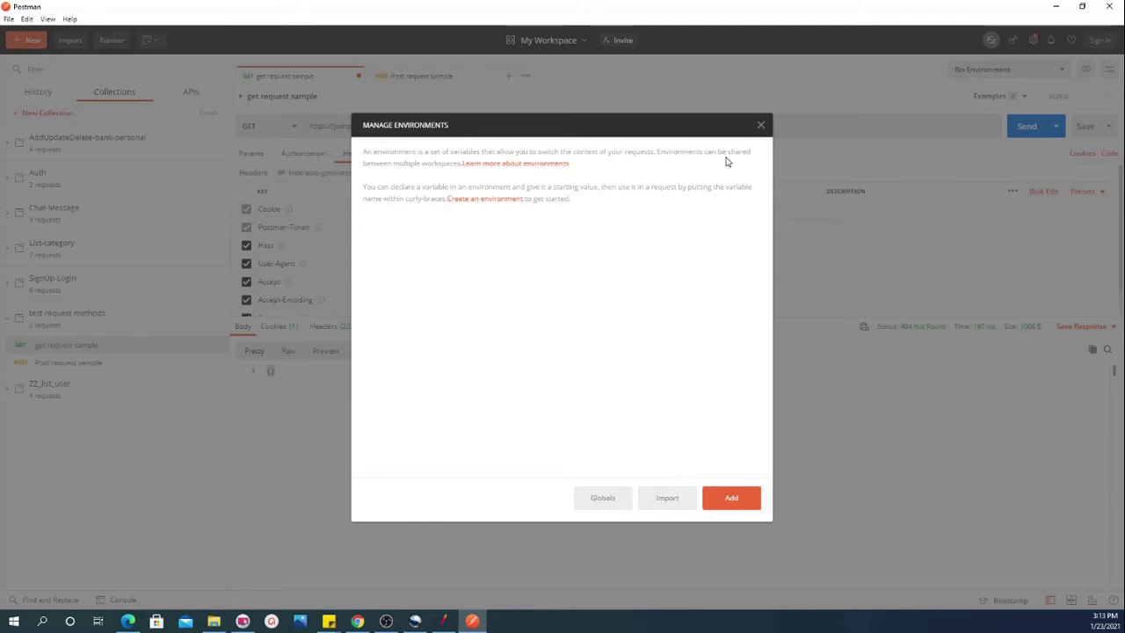
left_click(761, 127)
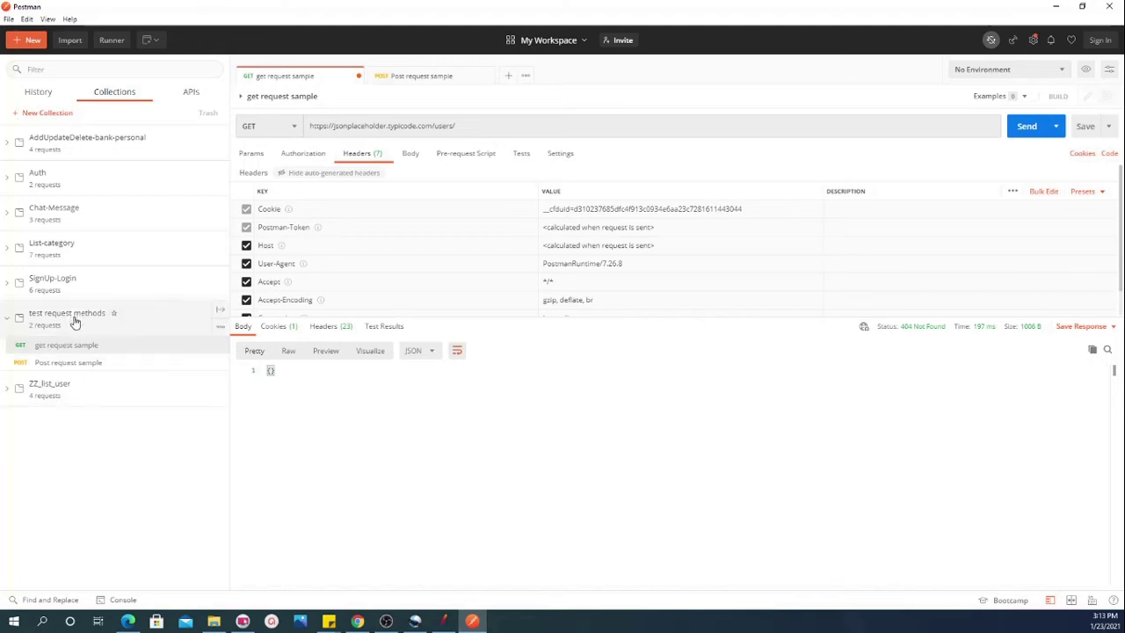
left_click(8, 319)
left_click(7, 321)
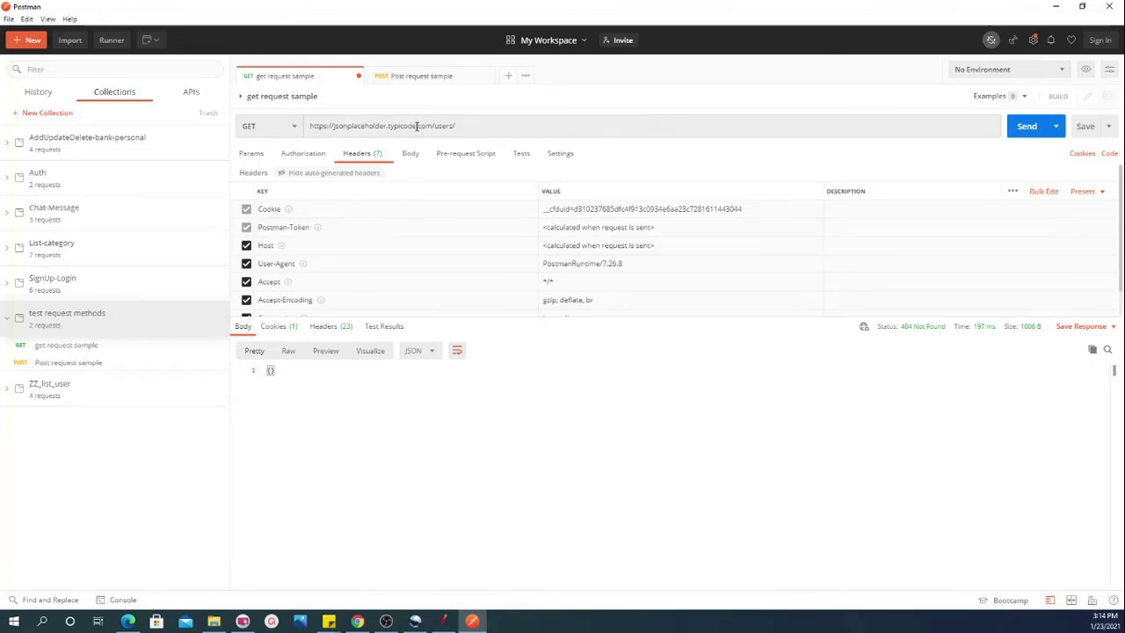
Start a new environment and name it ServerName
left_click(1109, 68)
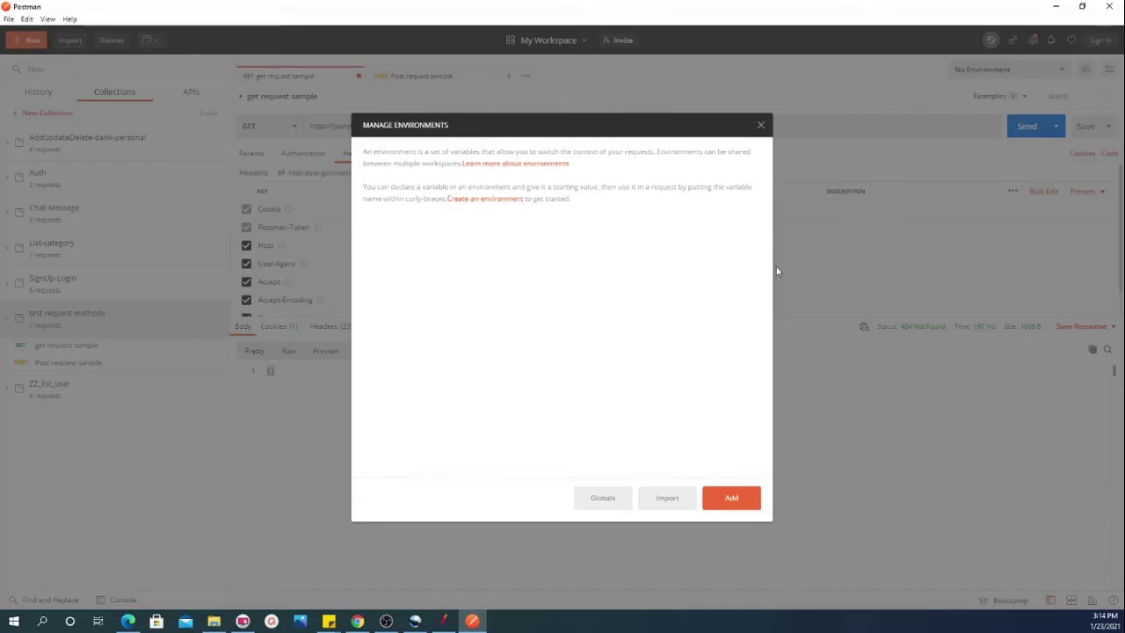
left_click(736, 501)
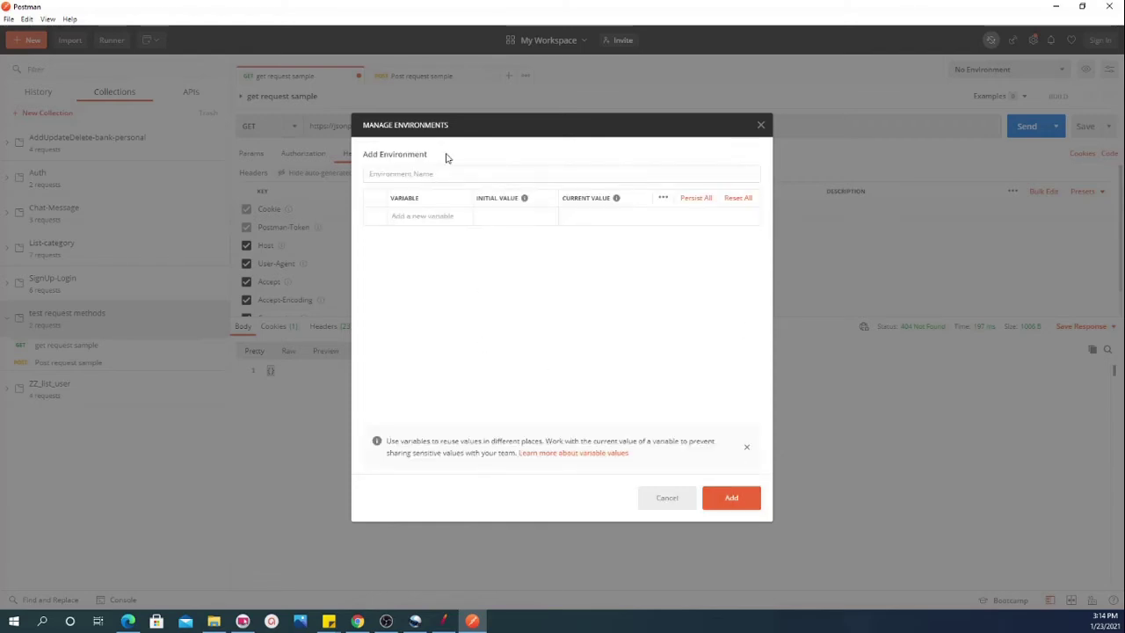
type("serverName")
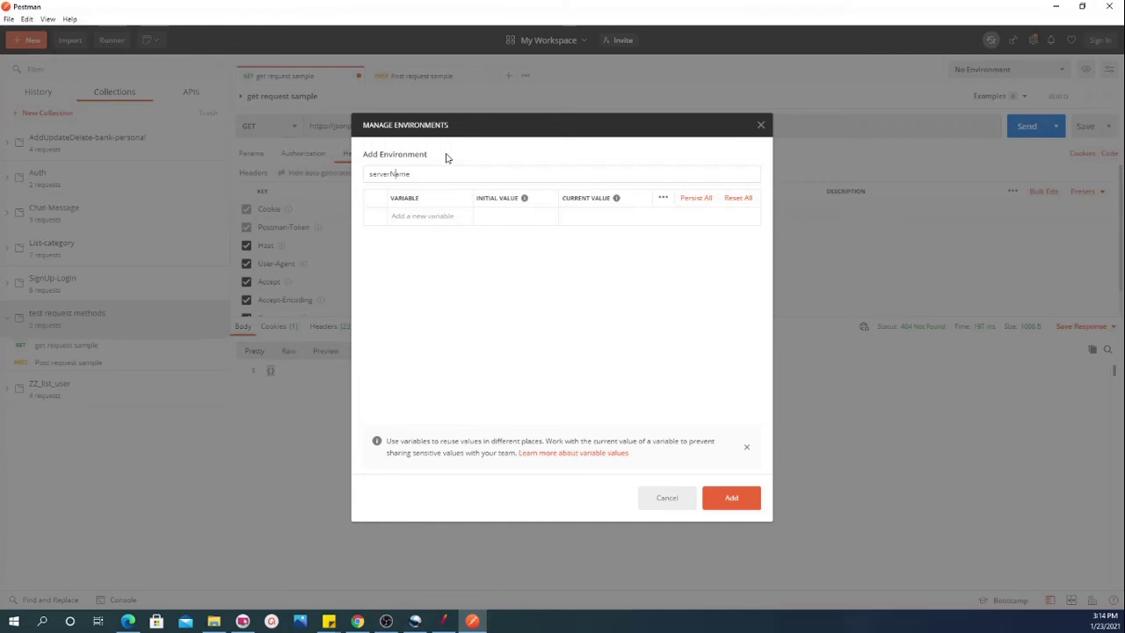
key("Home")
key("Delete")
type("S")
Add a variable named Server to the environment with the initial value 1234567
left_click(447, 216)
type("Host")
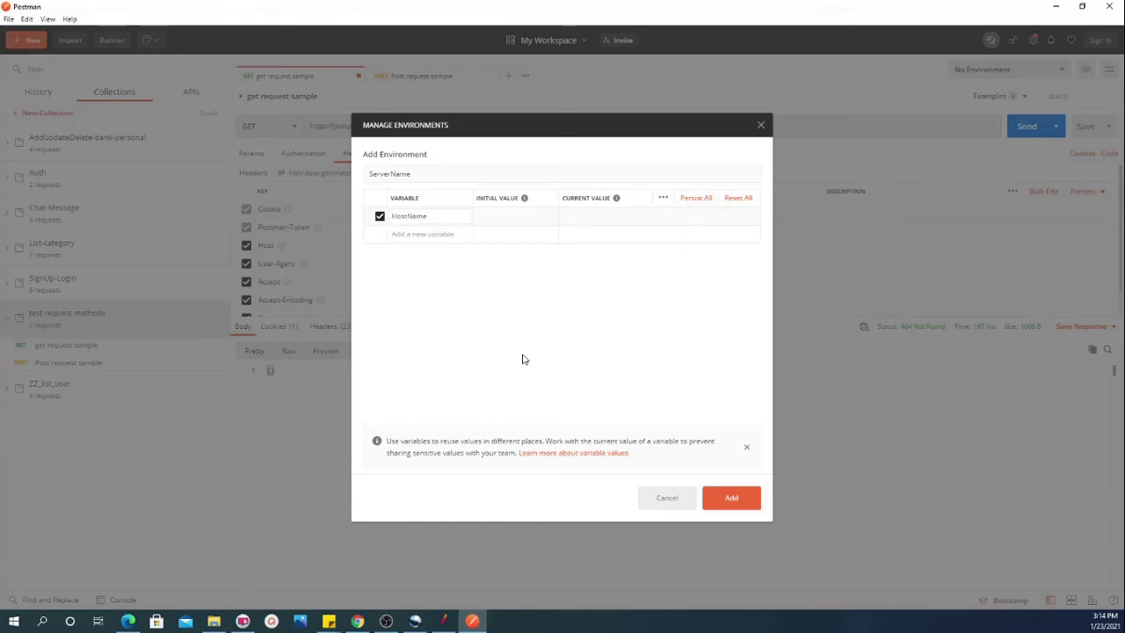
key("BackSpace")
key("BackSpace")
key("BackSpace")
key("BackSpace")
key("BackSpace")
key("BackSpace")
key("BackSpace")
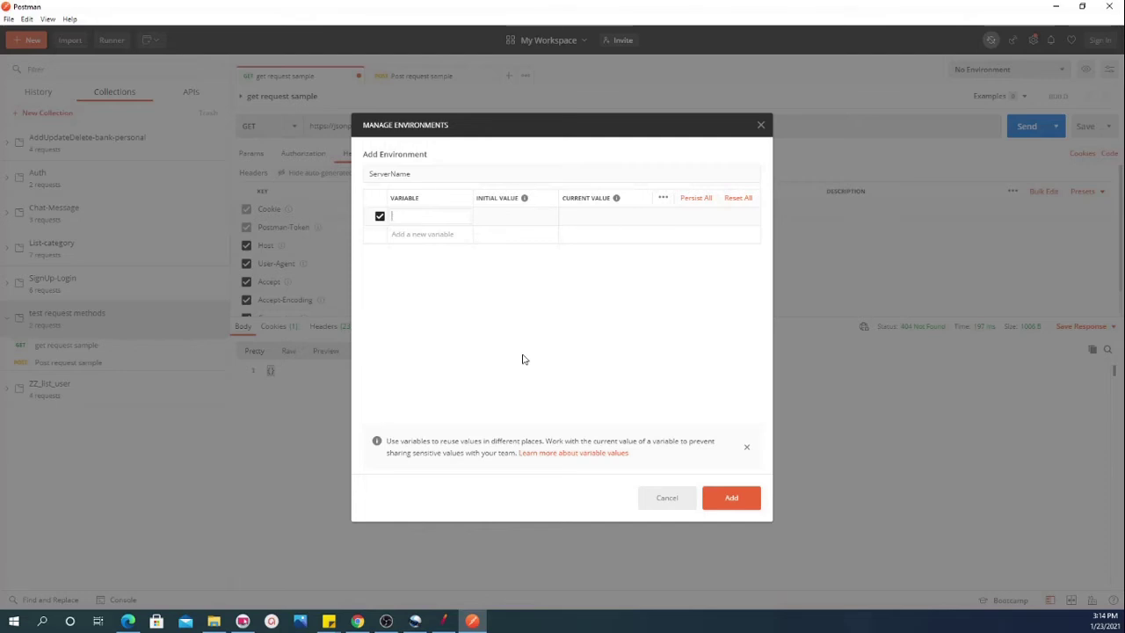
type("Server")
key("Tab")
type("1234567")
Clear the current value of the Server variable
left_click(602, 216)
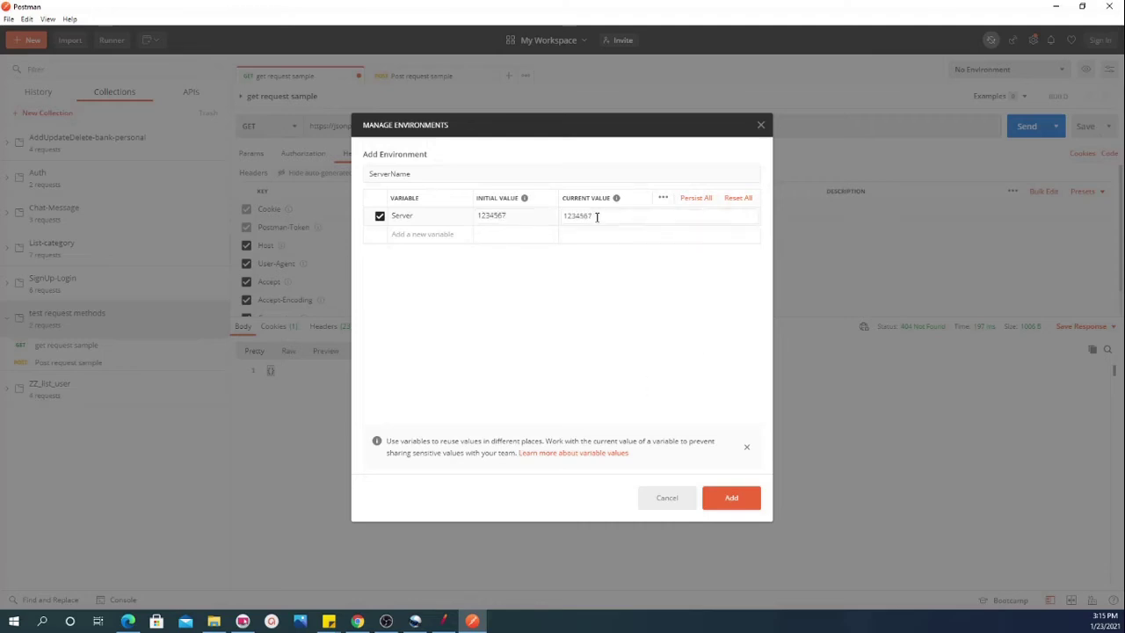
left_click_drag(596, 216, 564, 215)
key("BackSpace")
Switch to Chrome and copy jsonplaceholder.typicode.com/users from the "Working with GET Requests" section of the Postman tutorial
left_click(357, 621)
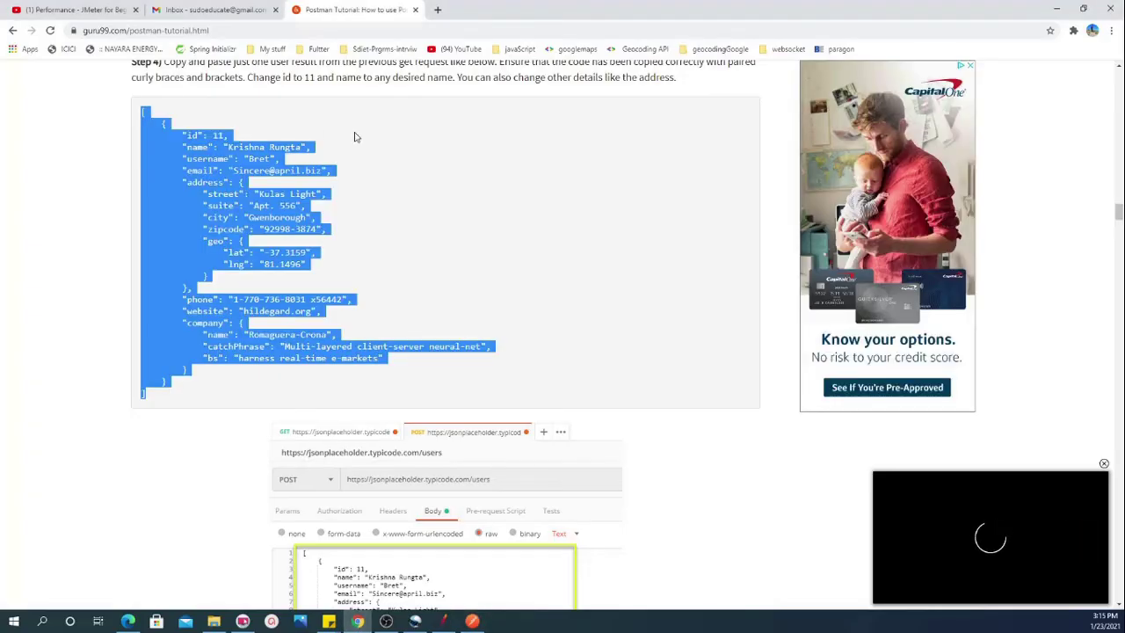
scroll(389, 175, "up", 15)
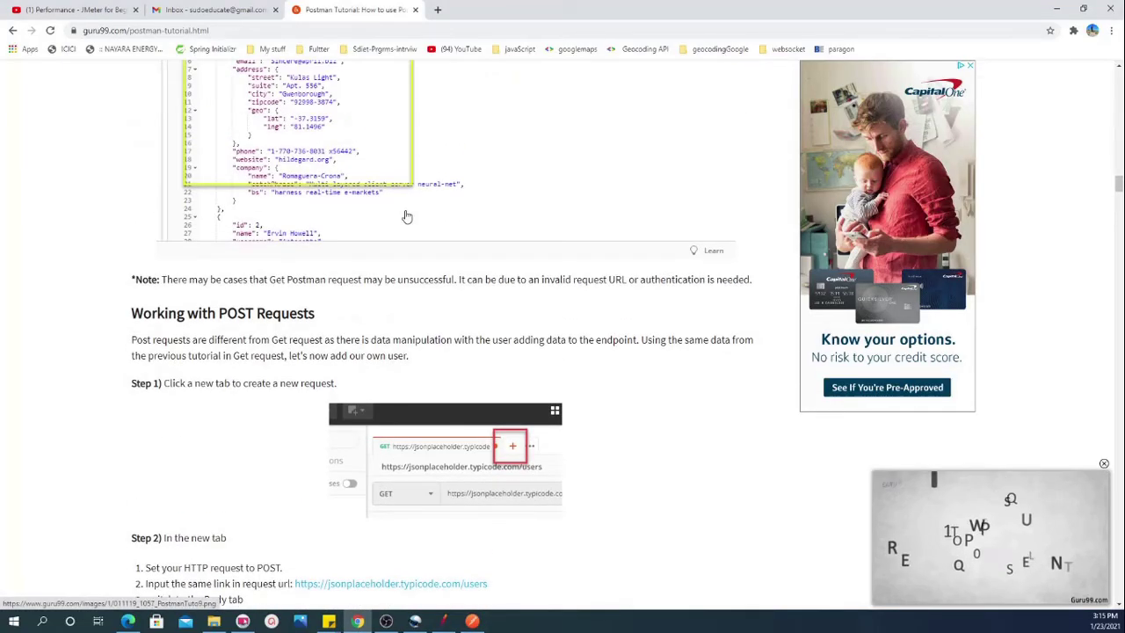
scroll(407, 216, "up", 10)
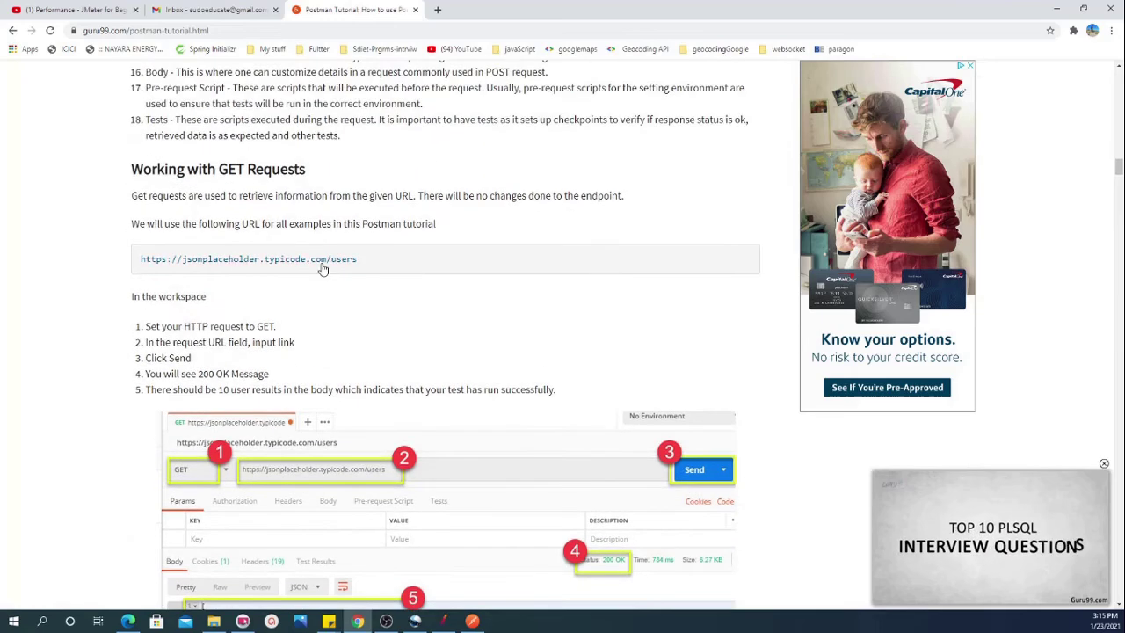
left_click_drag(367, 261, 187, 267)
key("ctrl+c")
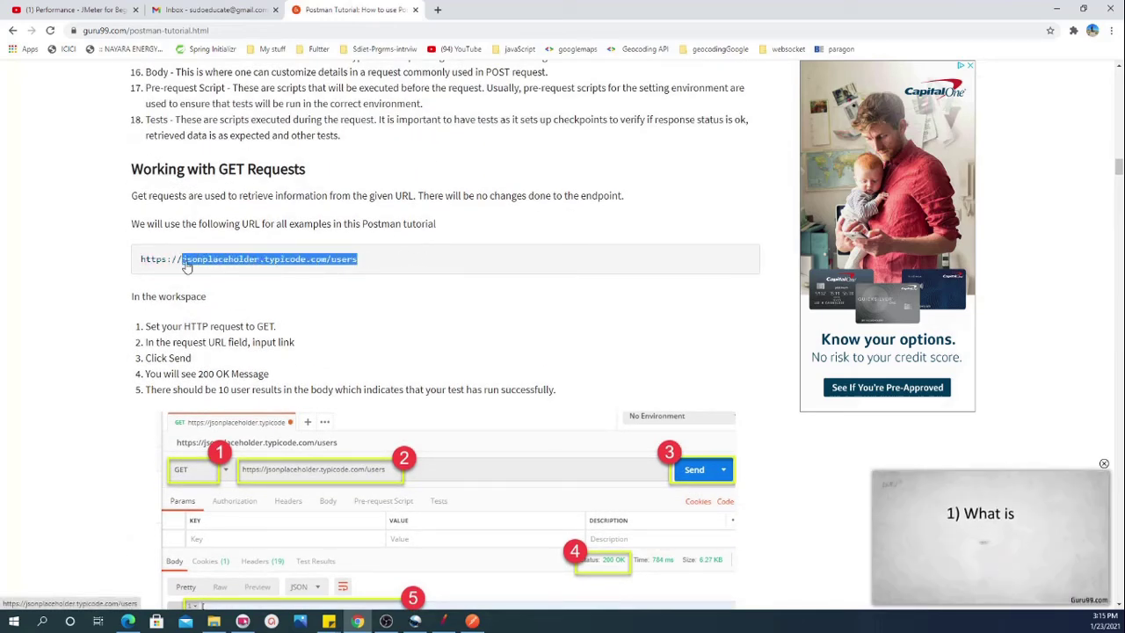
Return to Postman, set the Server variable's current value to jsonplaceholder.typicode.com, and cancel the new environment
key("alt+Tab")
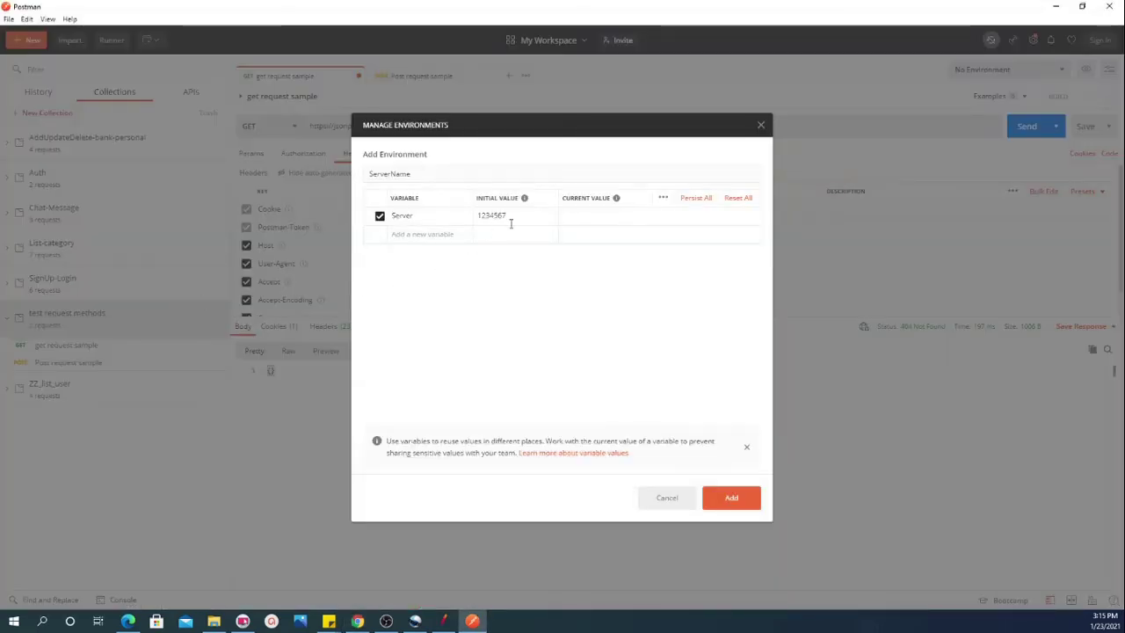
left_click(589, 215)
key("ctrl+v")
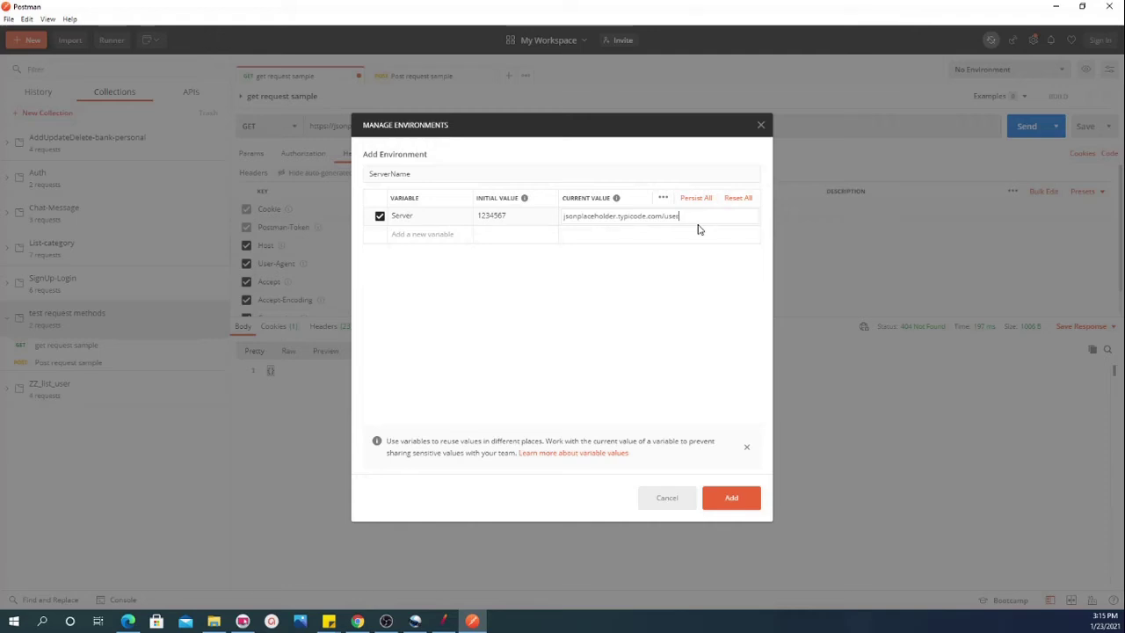
key("BackSpace")
key("BackSpace")
key("BackSpace")
key("BackSpace")
key("BackSpace")
left_click(661, 499)
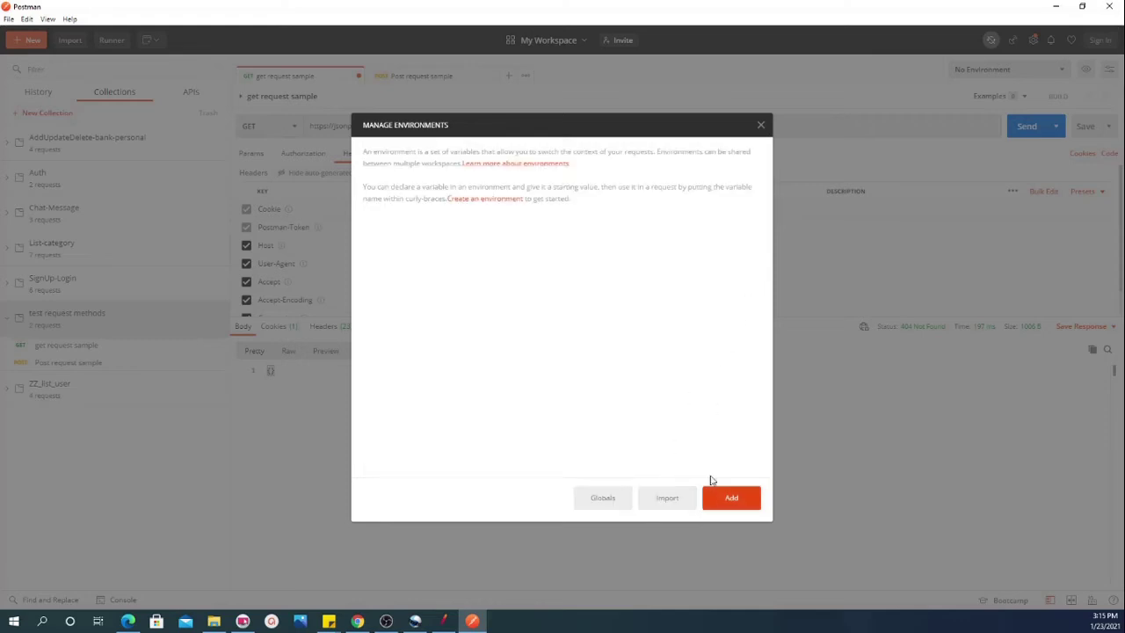
Start a new environment named ServerName and add a variable named Server to it
left_click(744, 498)
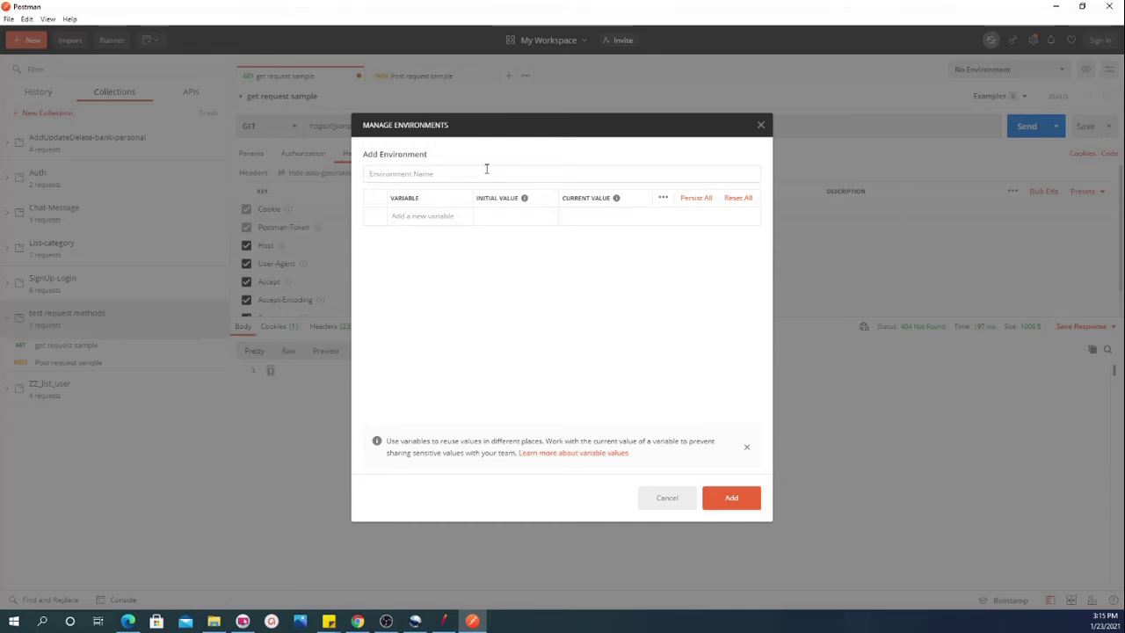
type("ServerName")
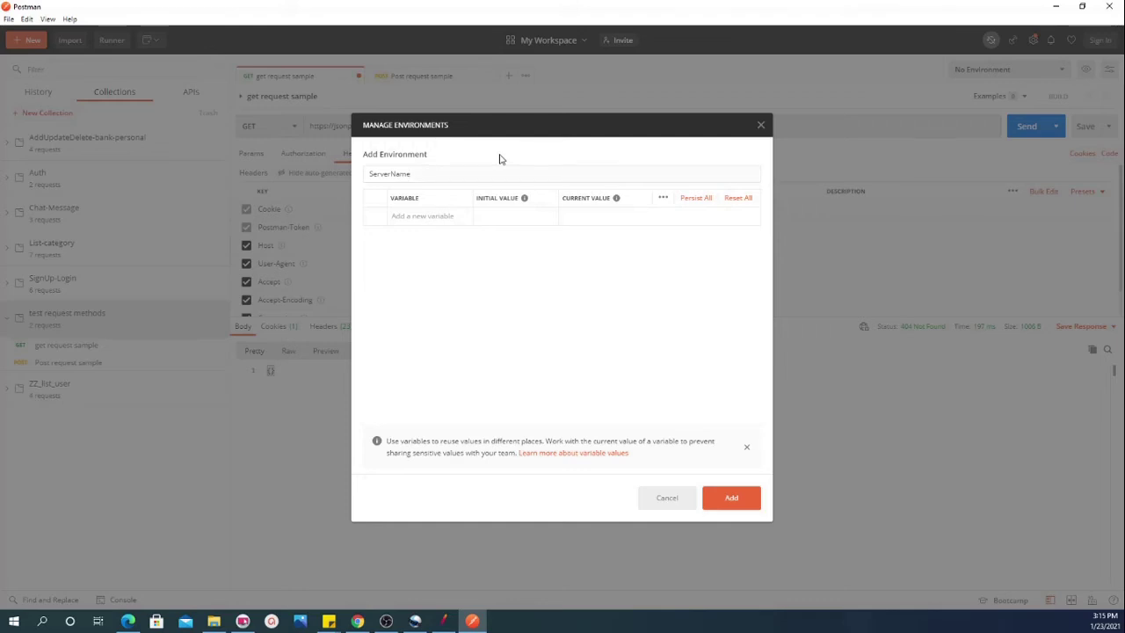
left_click(422, 217)
type("S")
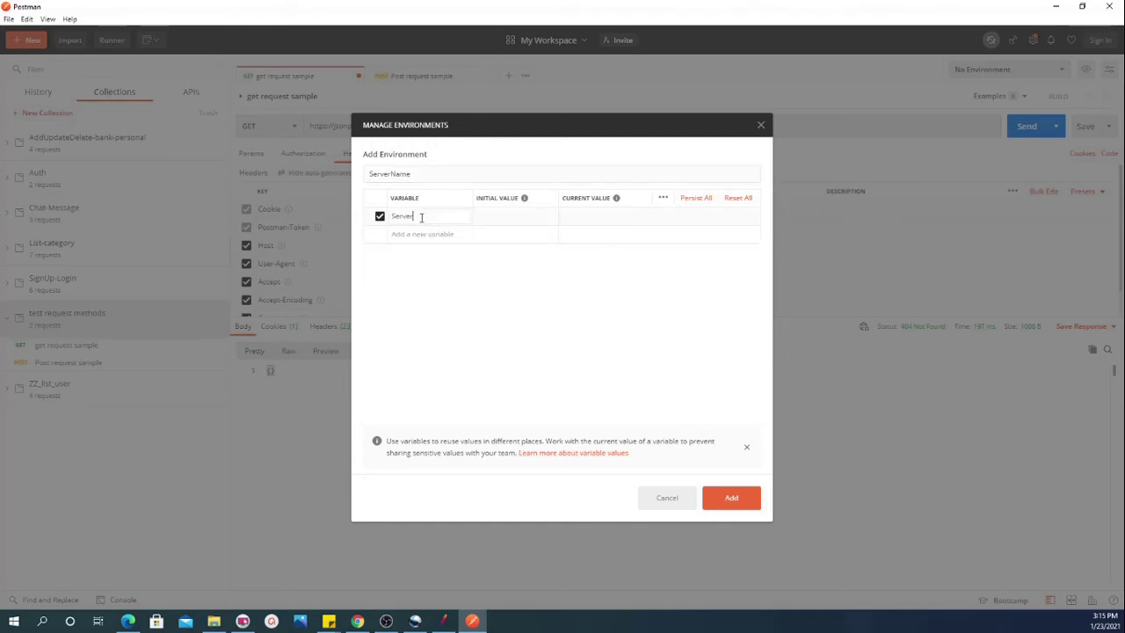
type("erver")
Set the Server variable's initial value to jsonplaceholder by pasting the copied address and removing the rest
left_click(523, 213)
key("ctrl+v")
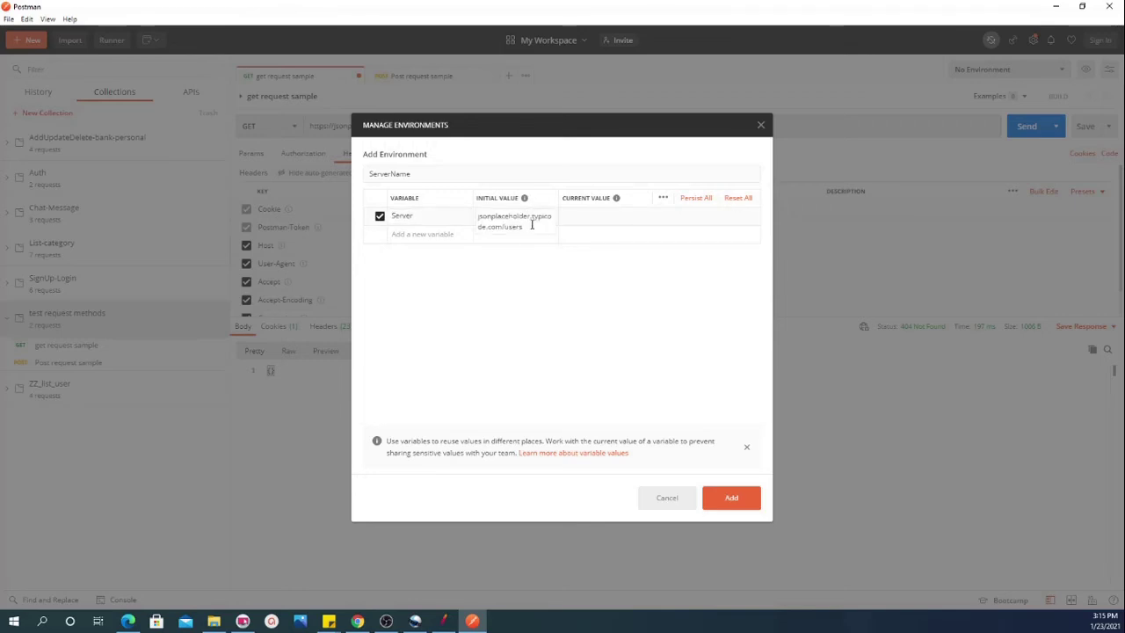
mouse_move(524, 226)
left_mouse_down()
mouse_move(510, 216)
mouse_move(533, 218)
left_mouse_up()
key("BackSpace")
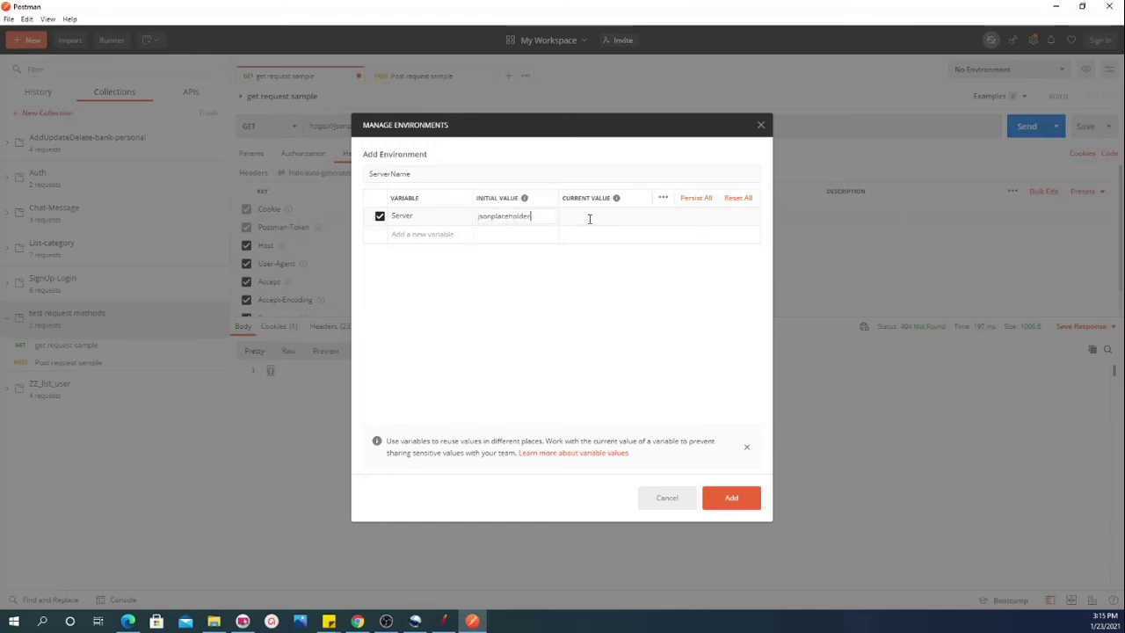
Set the Server variable's current value to jsonplaceholder.typicode.com and add the environment
left_click(590, 218)
double_click(602, 218)
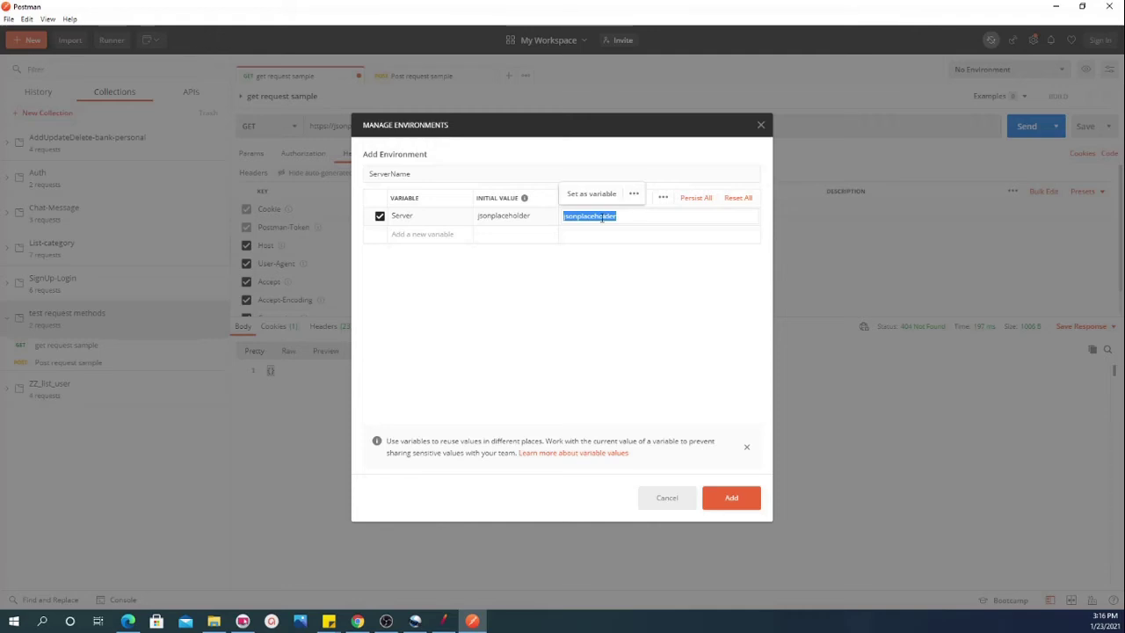
key("ctrl+v")
key("BackSpace")
key("BackSpace")
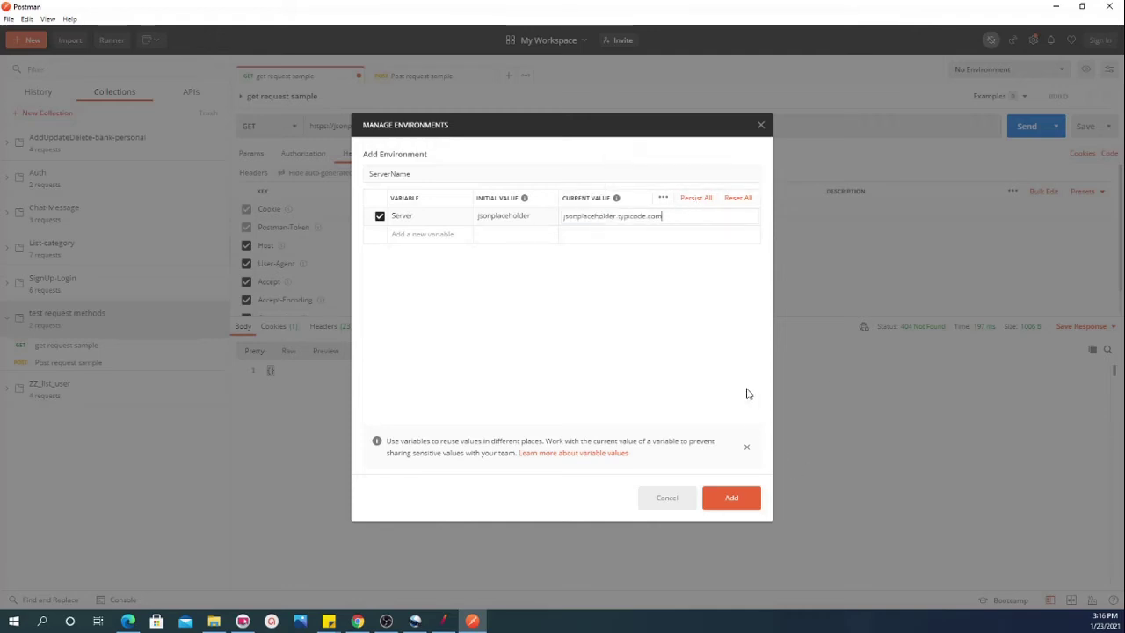
left_click(728, 503)
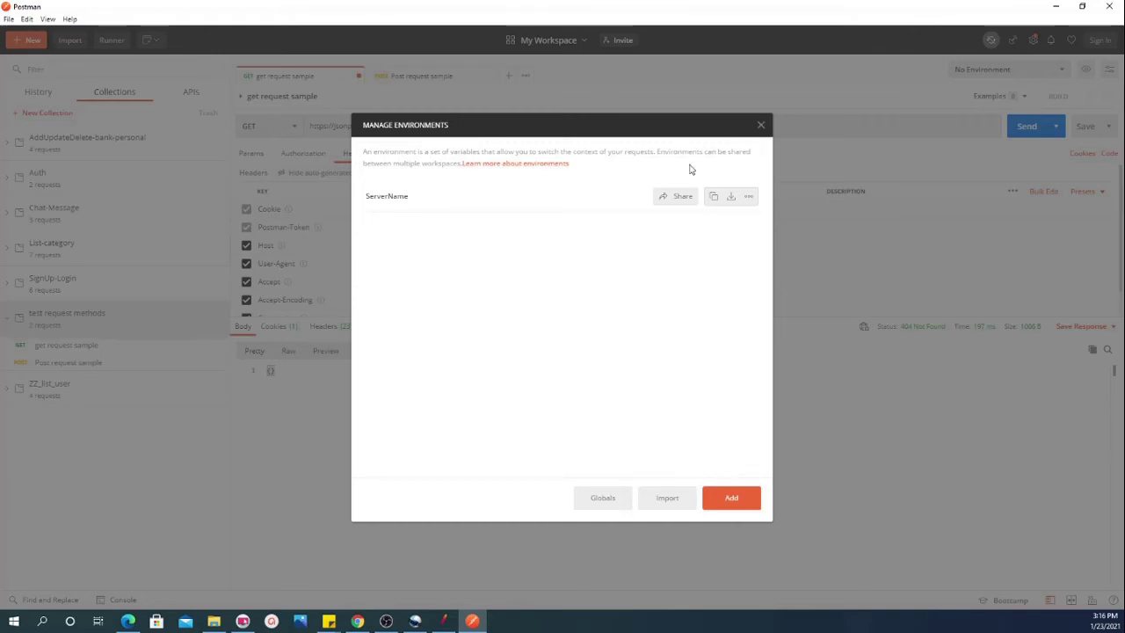
Start another environment named QAENv and add a variable named ServerName to it
left_click(738, 503)
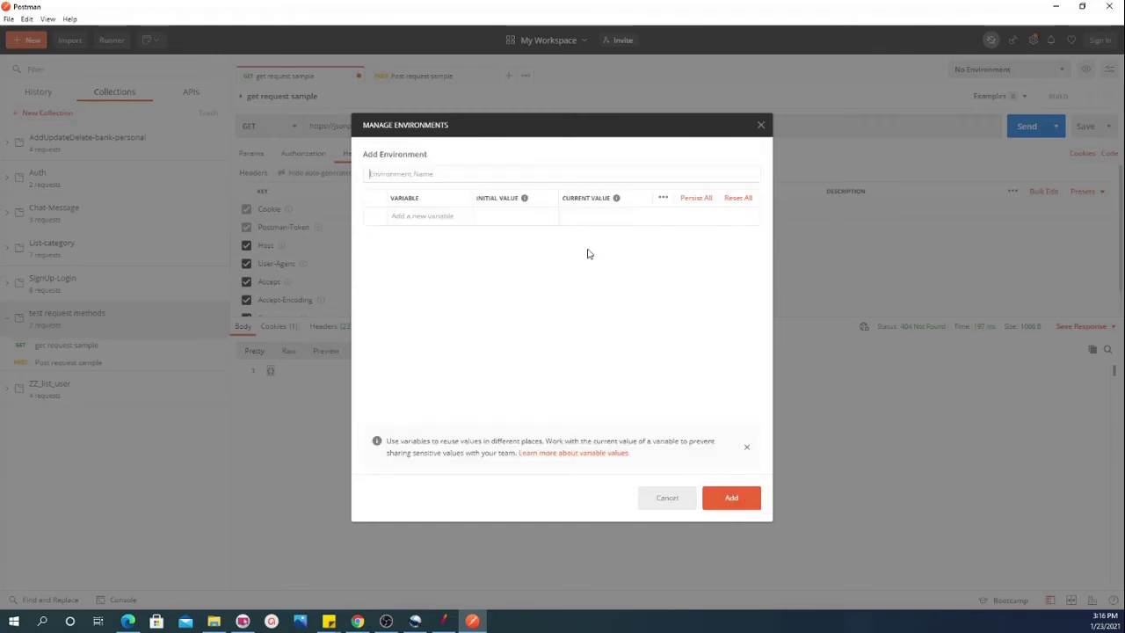
type("QAEnv")
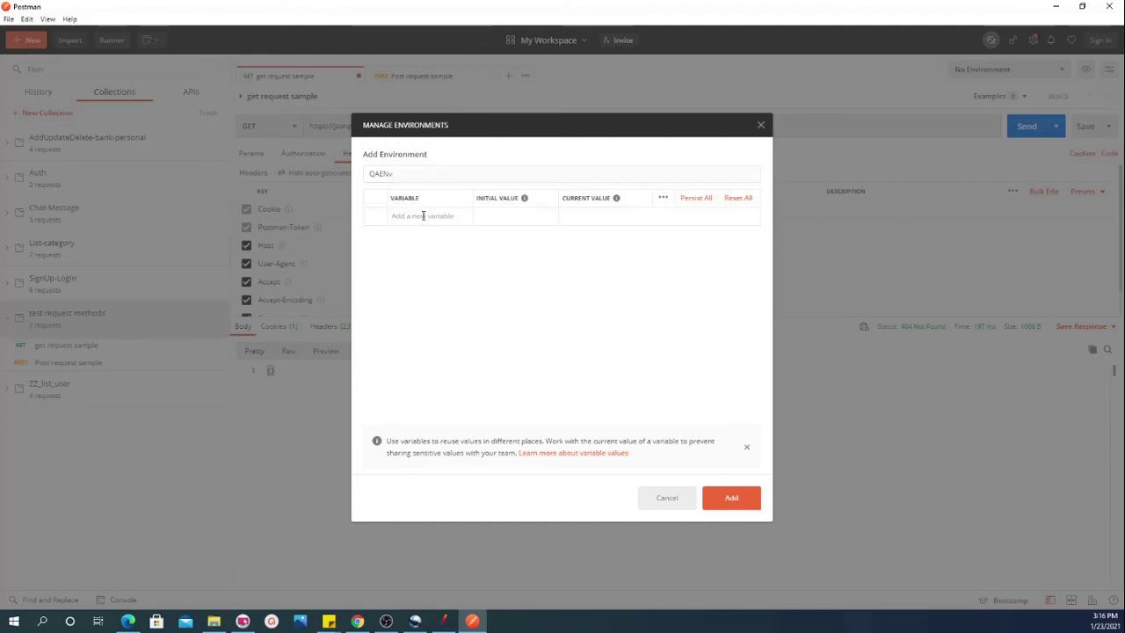
left_click(422, 215)
type("s")
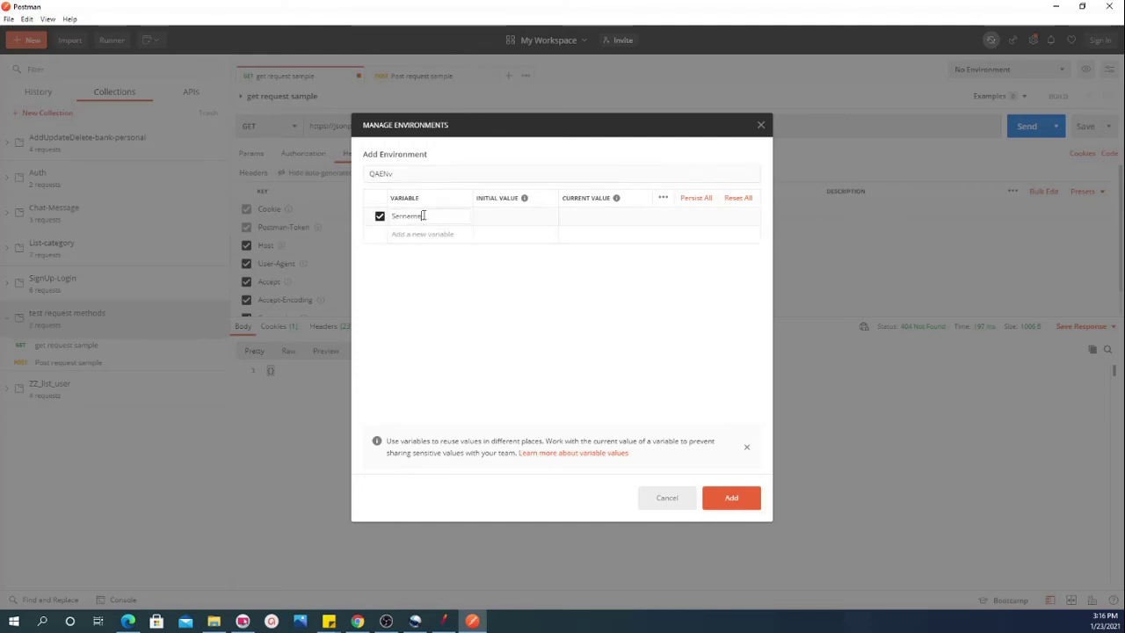
key("BackSpace")
type("verNa")
Set the initial value of the QAENv environment's ServerName variable to jsonplaceholder
left_click(488, 214)
type("jsonplaceholder.typicode.com/users")
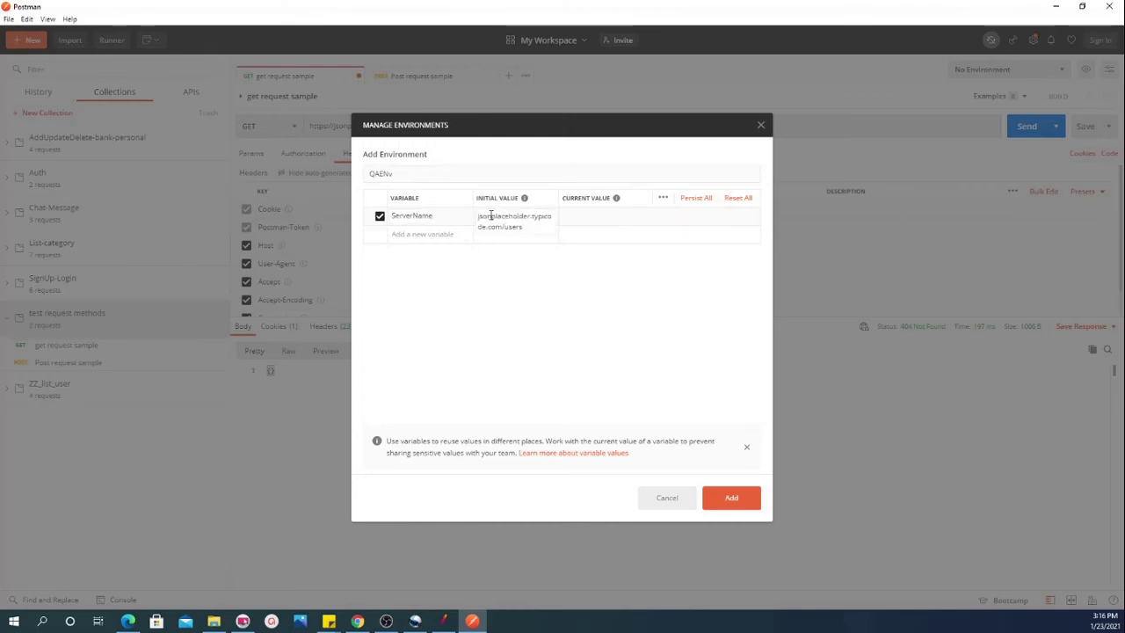
mouse_move(527, 228)
left_mouse_down()
mouse_move(487, 228)
mouse_move(533, 213)
left_mouse_up()
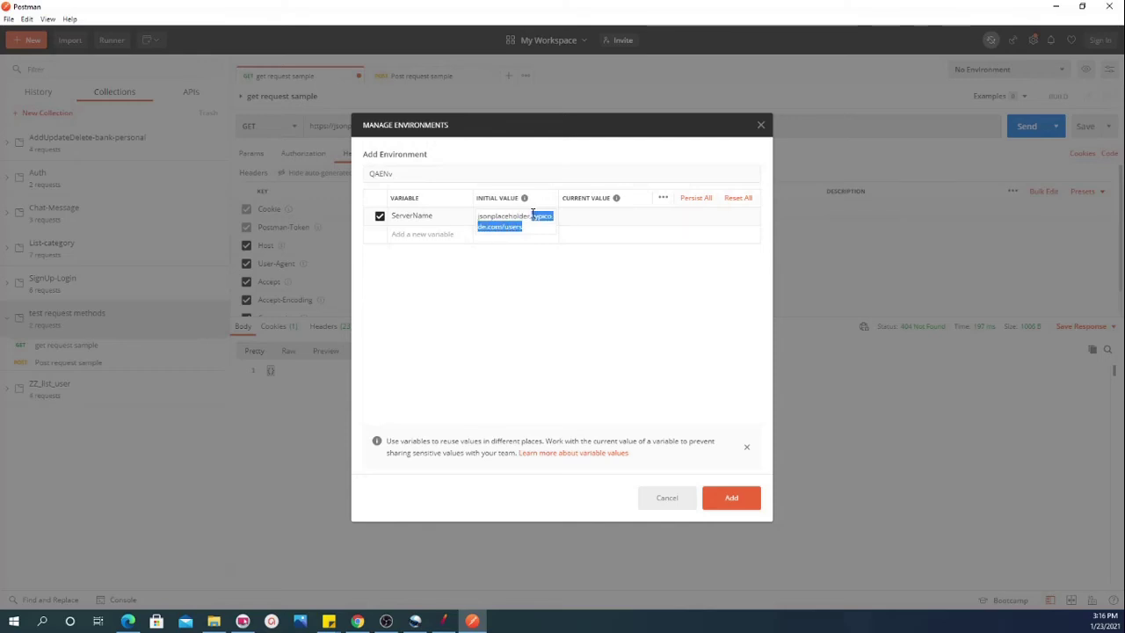
key("BackSpace")
Set the ServerName variable's current value to jsonplaceholder.typicode.com and add the QAENv environment
left_click(622, 213)
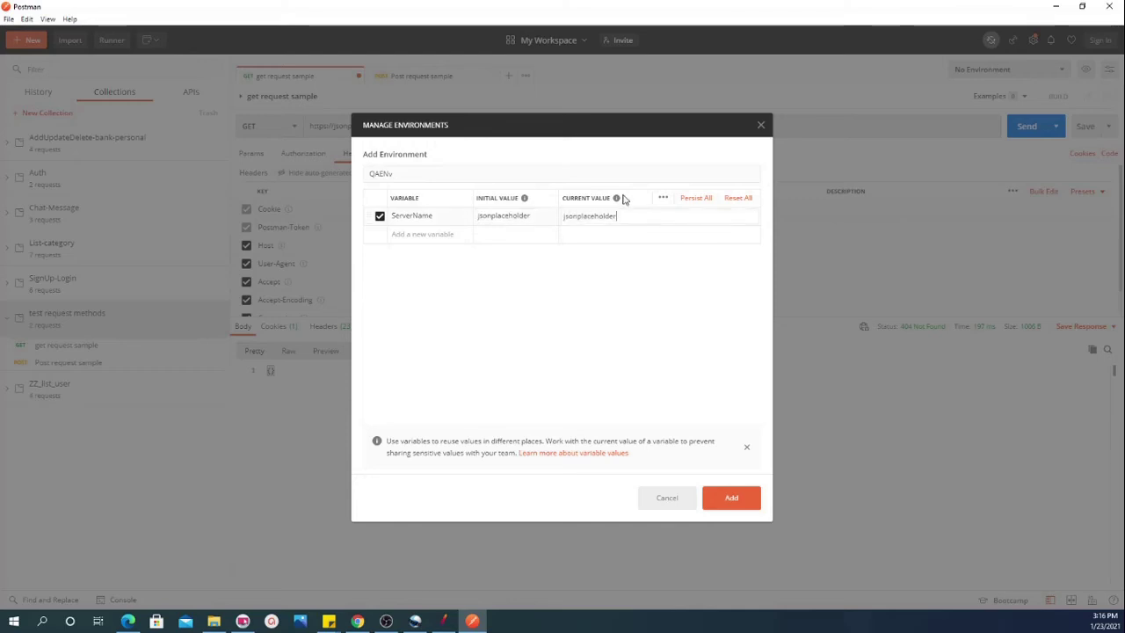
double_click(599, 216)
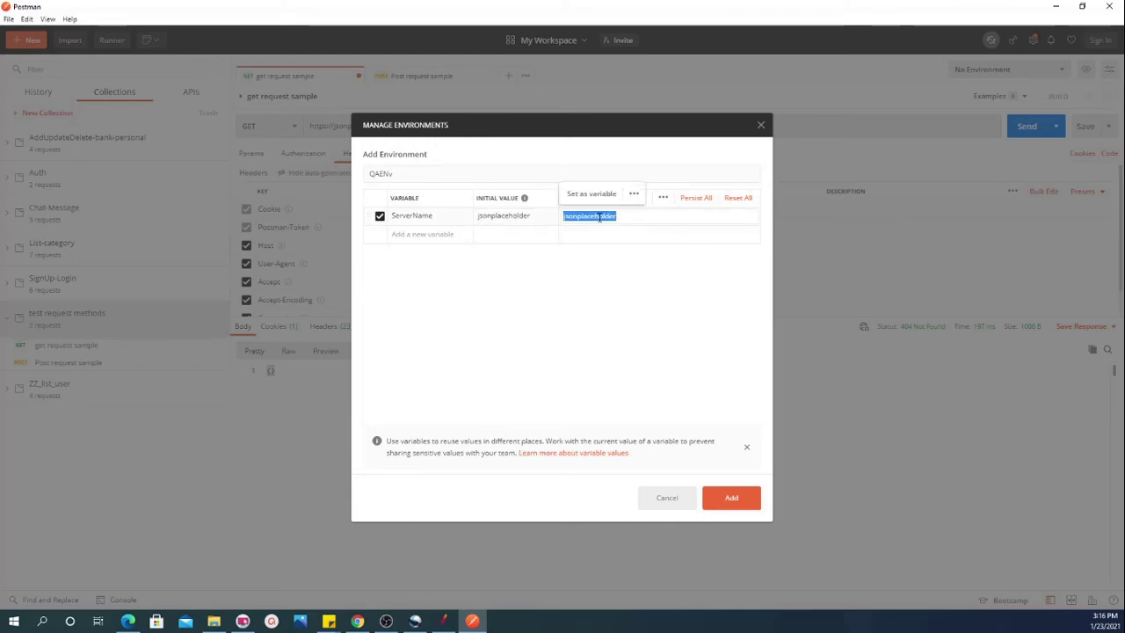
type("jsonplaceholder.typicode.com/users")
key("BackSpace")
key("BackSpace")
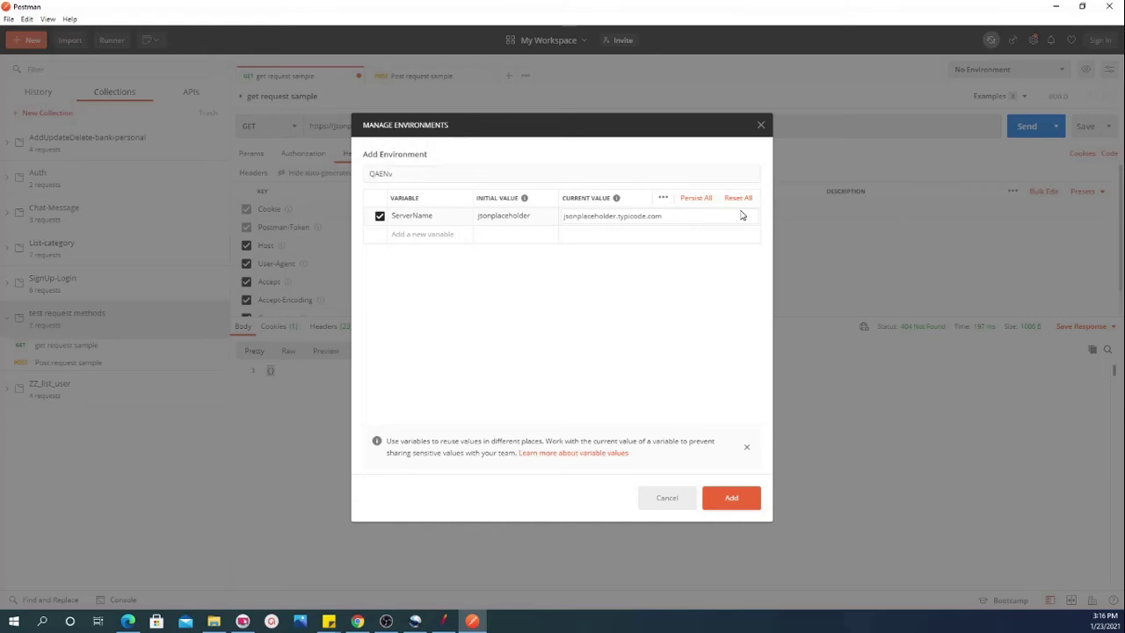
left_click(728, 497)
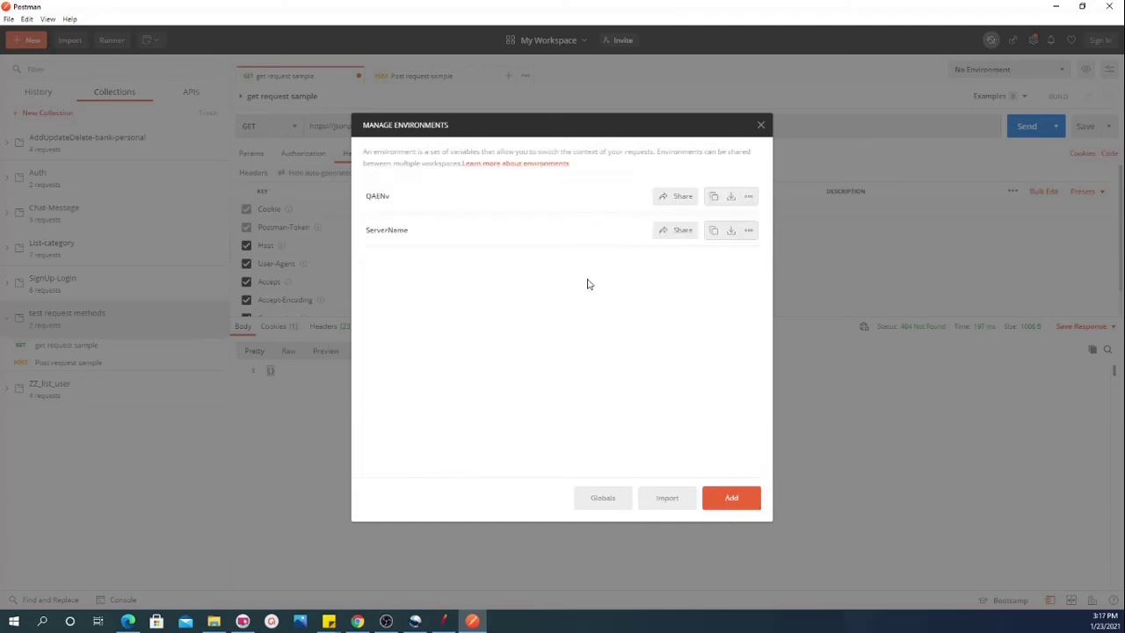
Rename the ServerName environment to Dev and update it
left_click(398, 232)
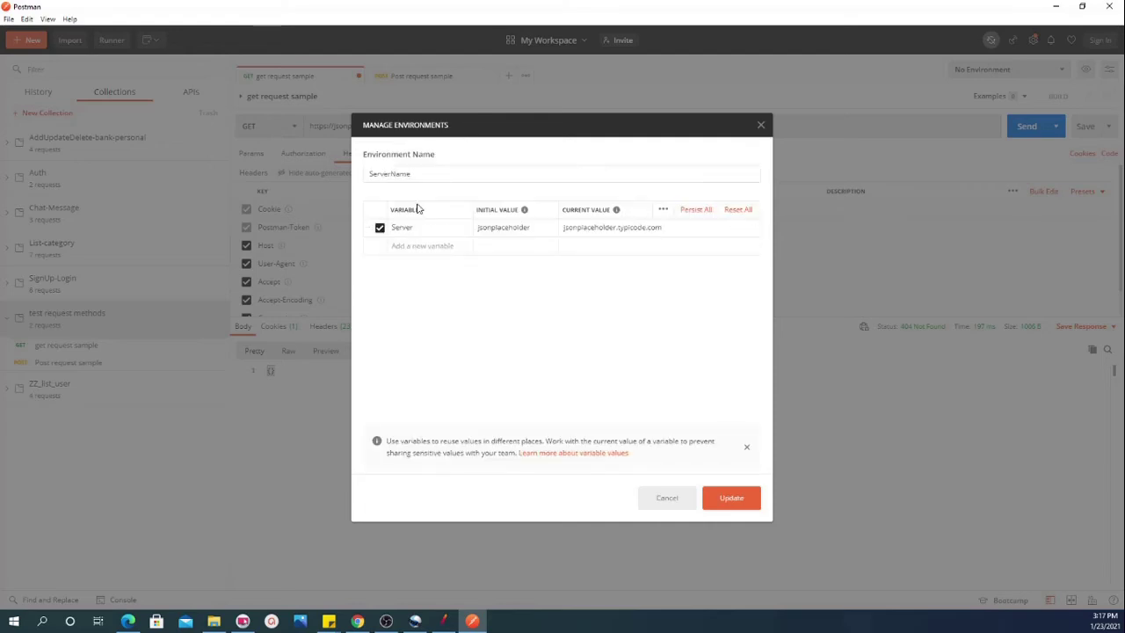
left_click_drag(411, 173, 373, 171)
type("Se")
key("BackSpace")
key("BackSpace")
type("D")
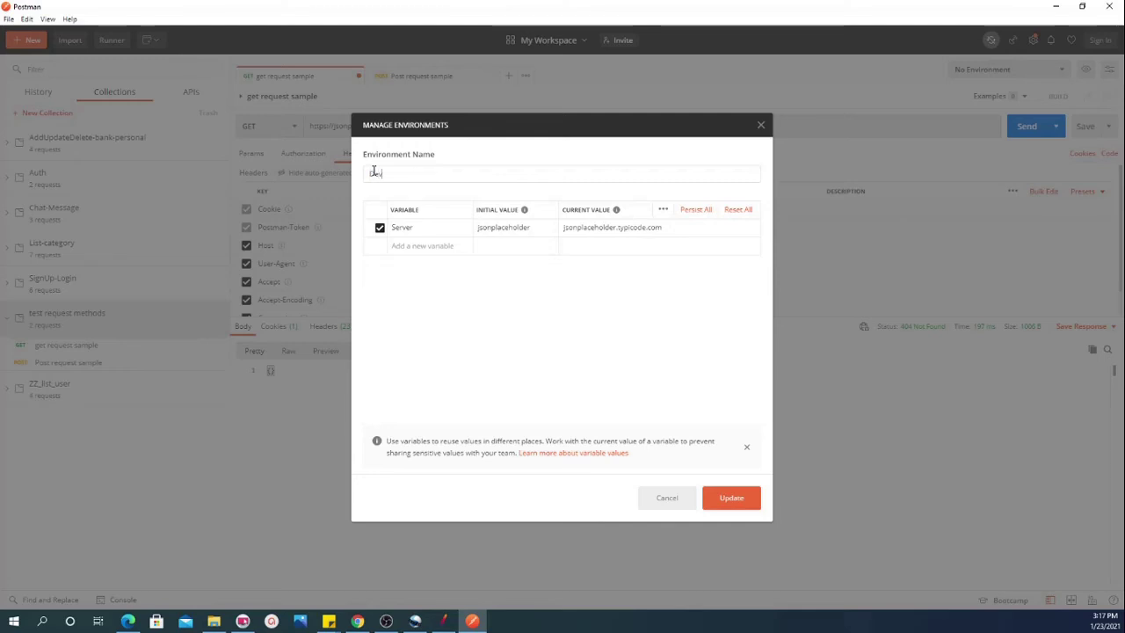
type("ev")
left_click(738, 502)
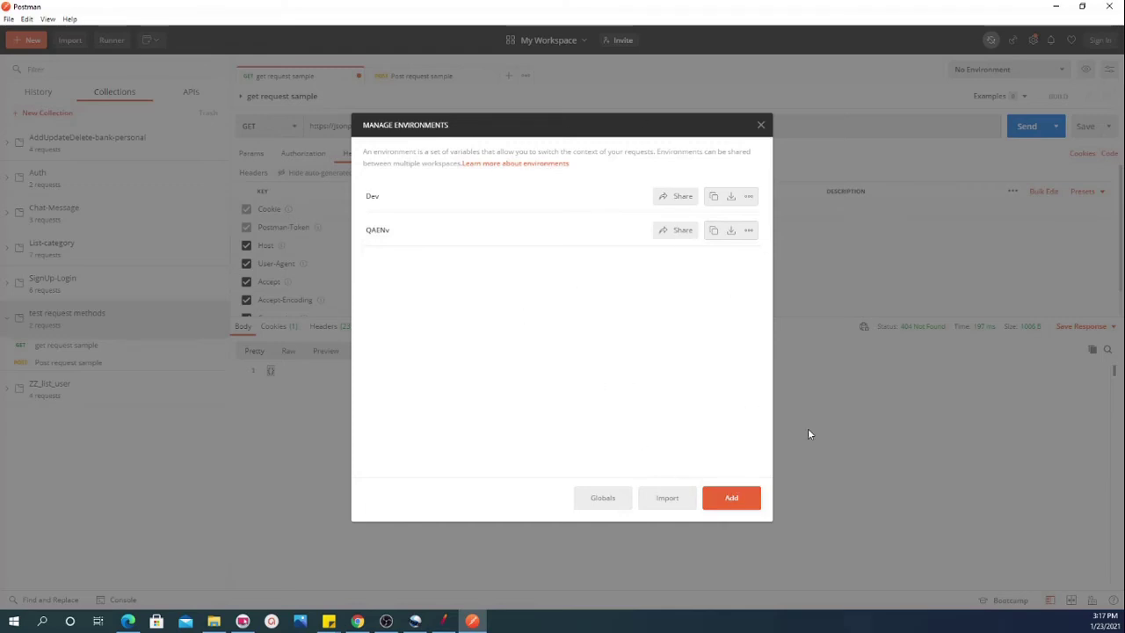
Close the environment manager and make Dev the active environment
left_click(747, 505)
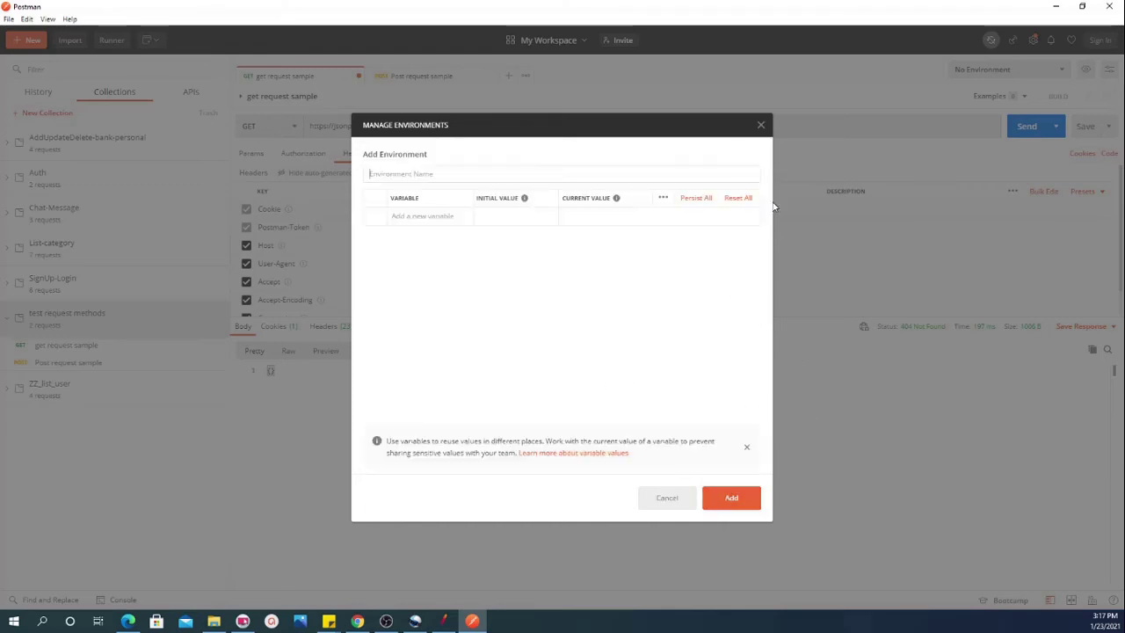
left_click(670, 501)
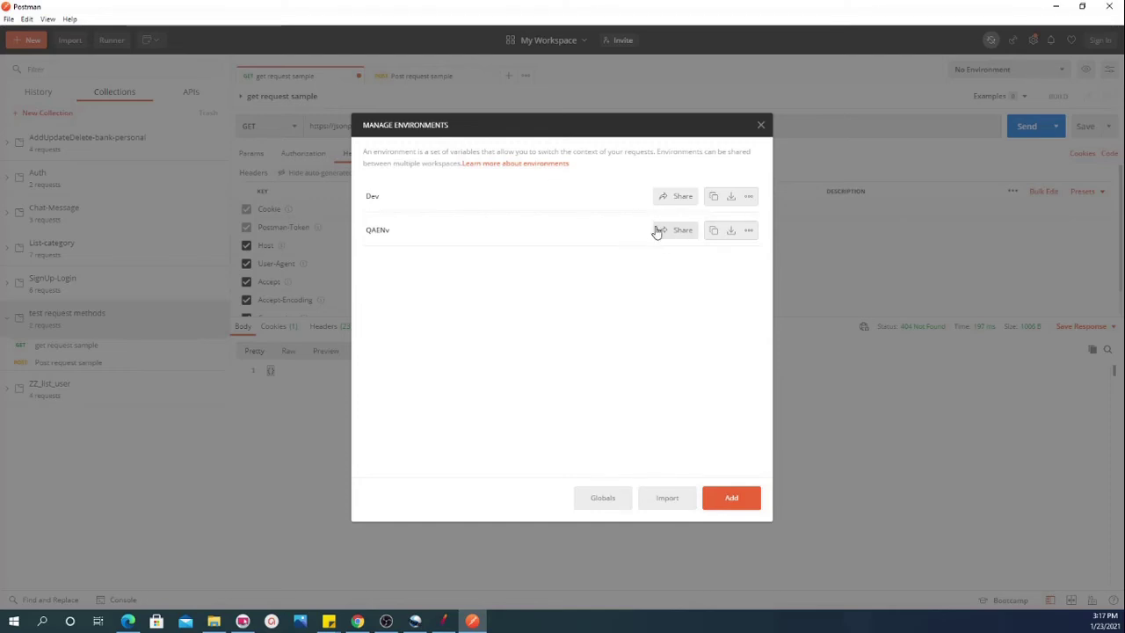
left_click(760, 127)
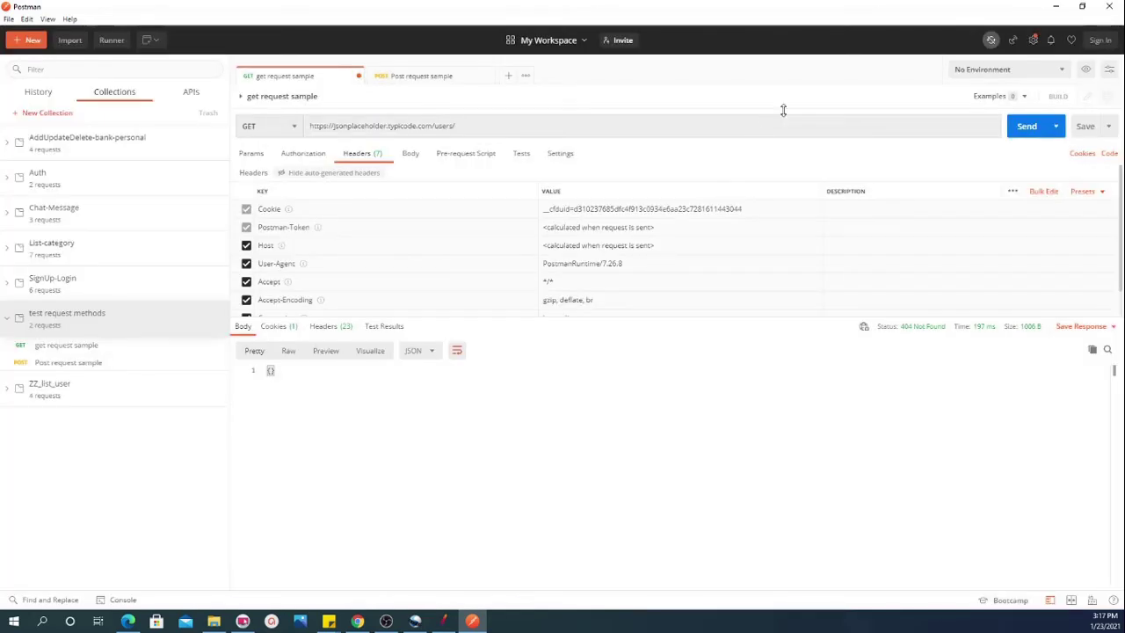
left_click(1061, 71)
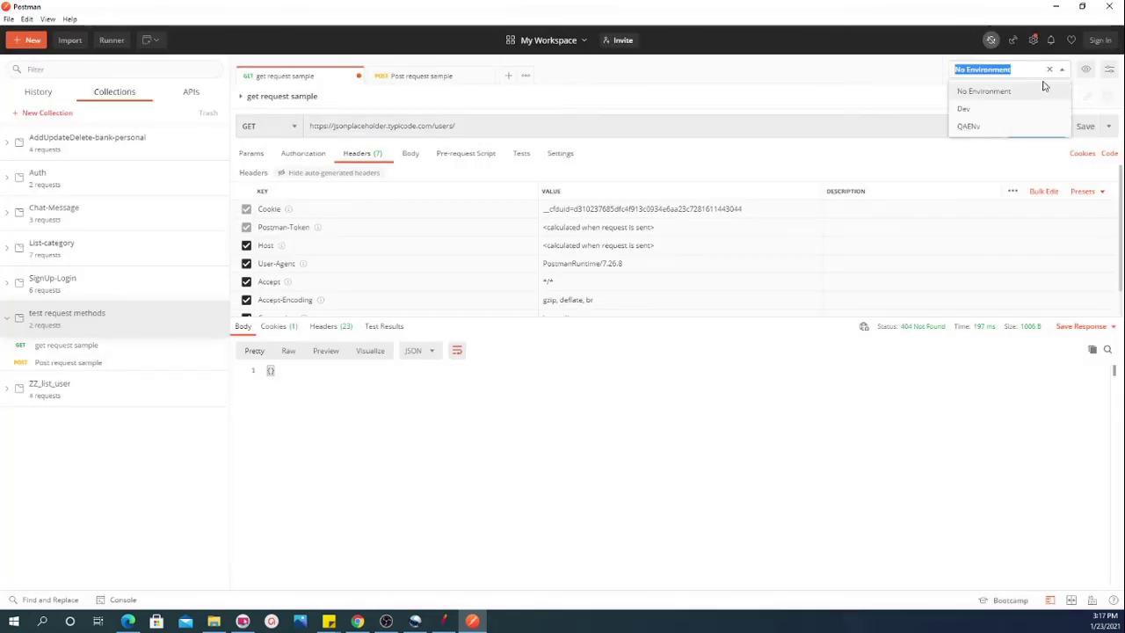
left_click(990, 130)
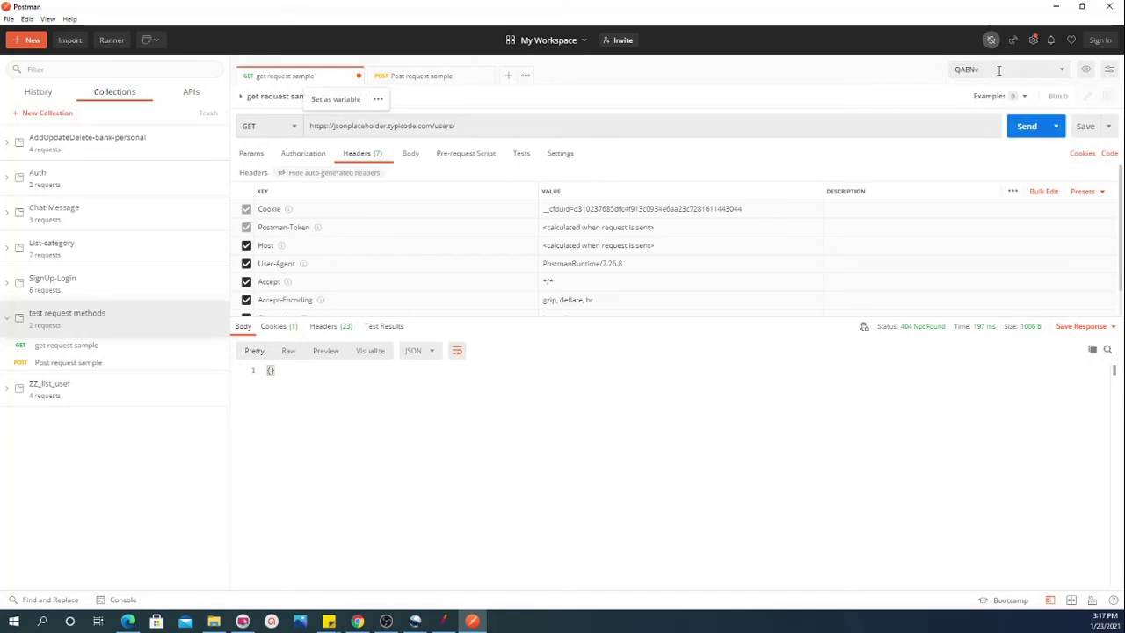
left_click(1041, 69)
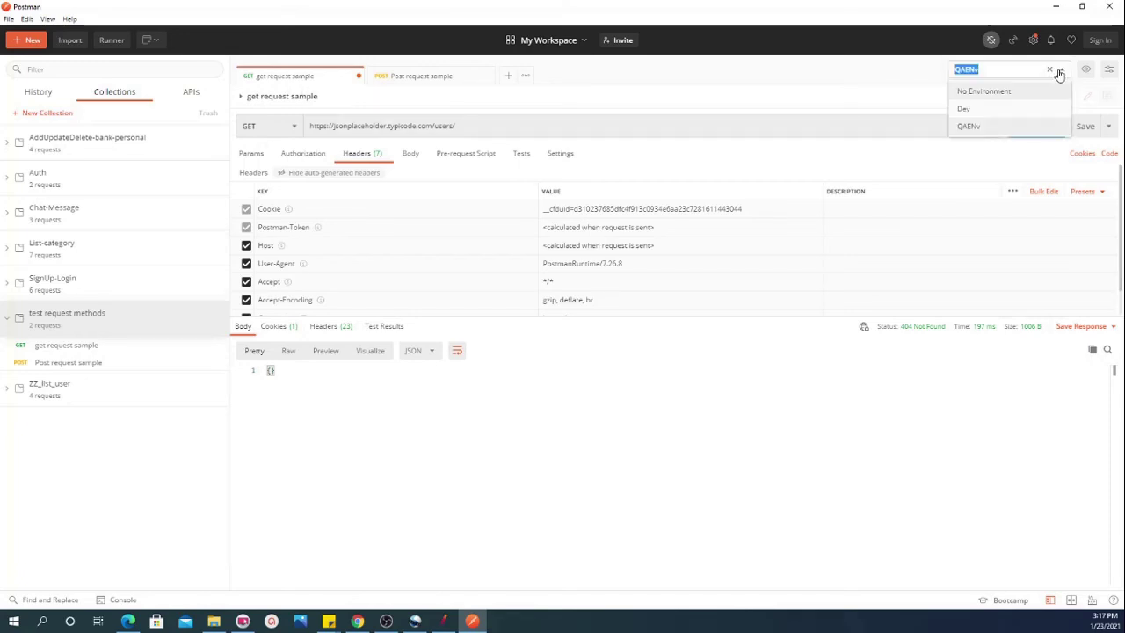
left_click(999, 108)
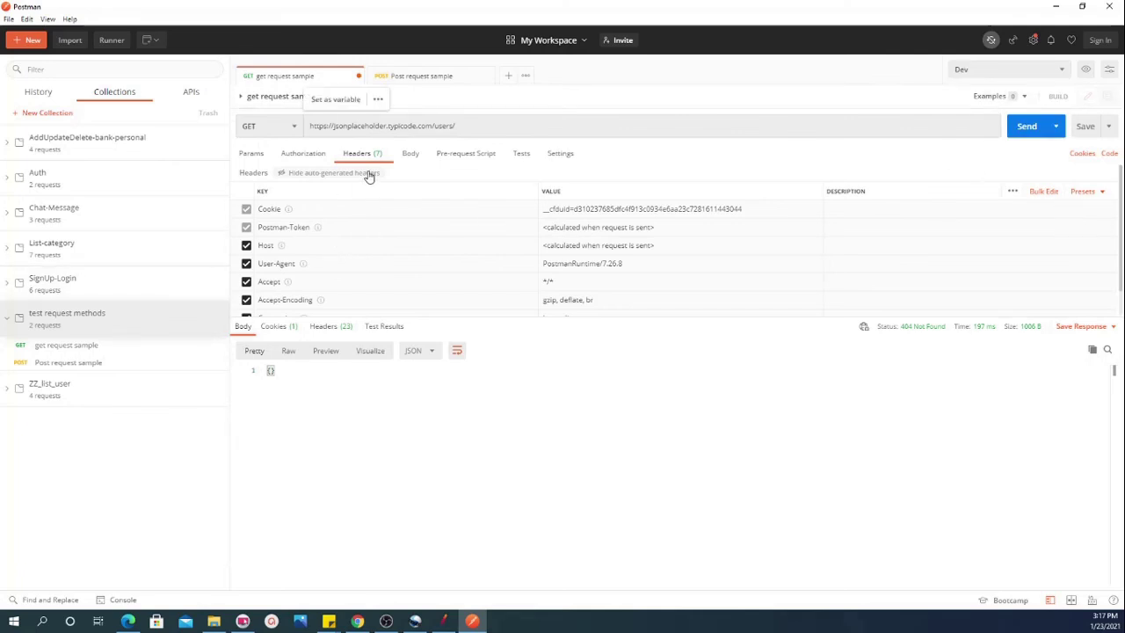
Replace the host name in the get request sample's URL with {{ServerName}} and save the request
left_click(91, 347)
left_click_drag(432, 126, 334, 126)
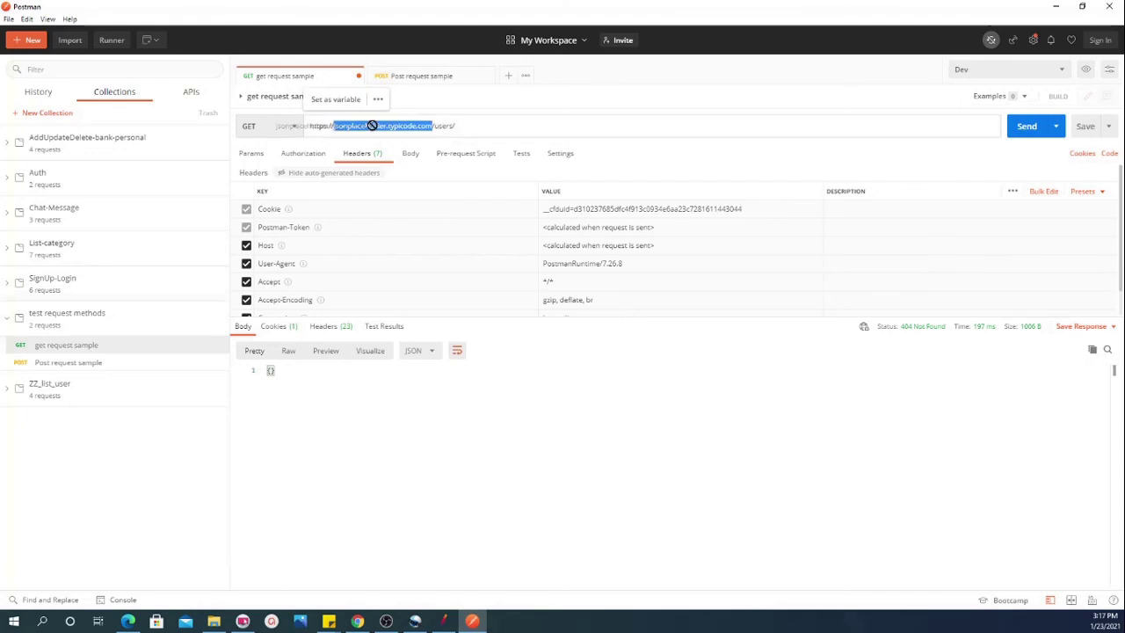
left_click_drag(432, 126, 331, 125)
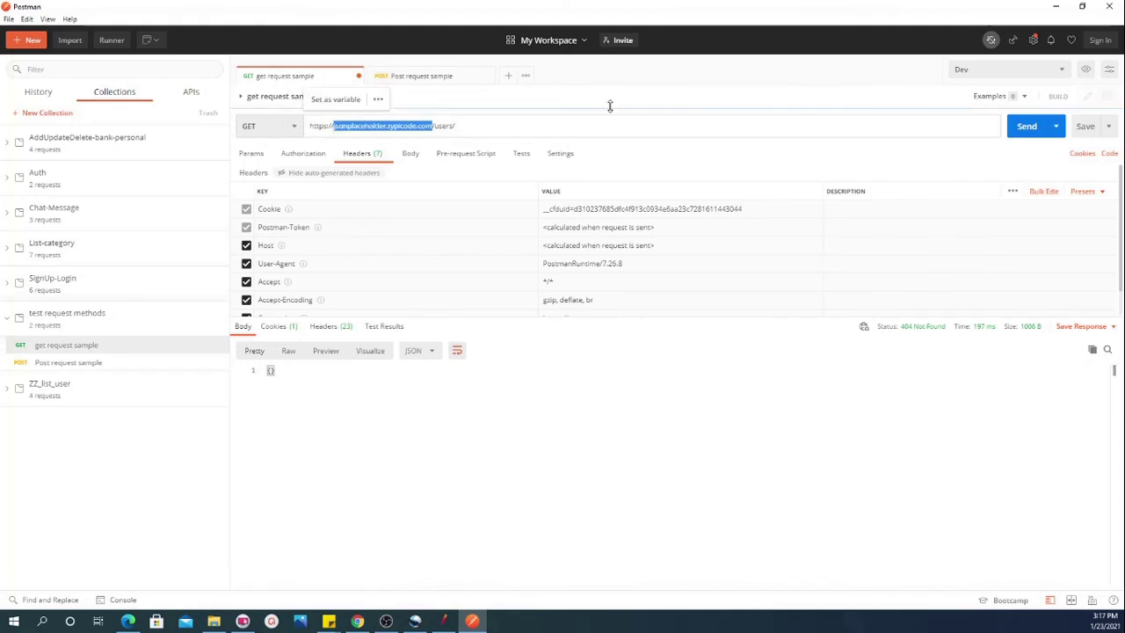
key("BackSpace")
type("{")
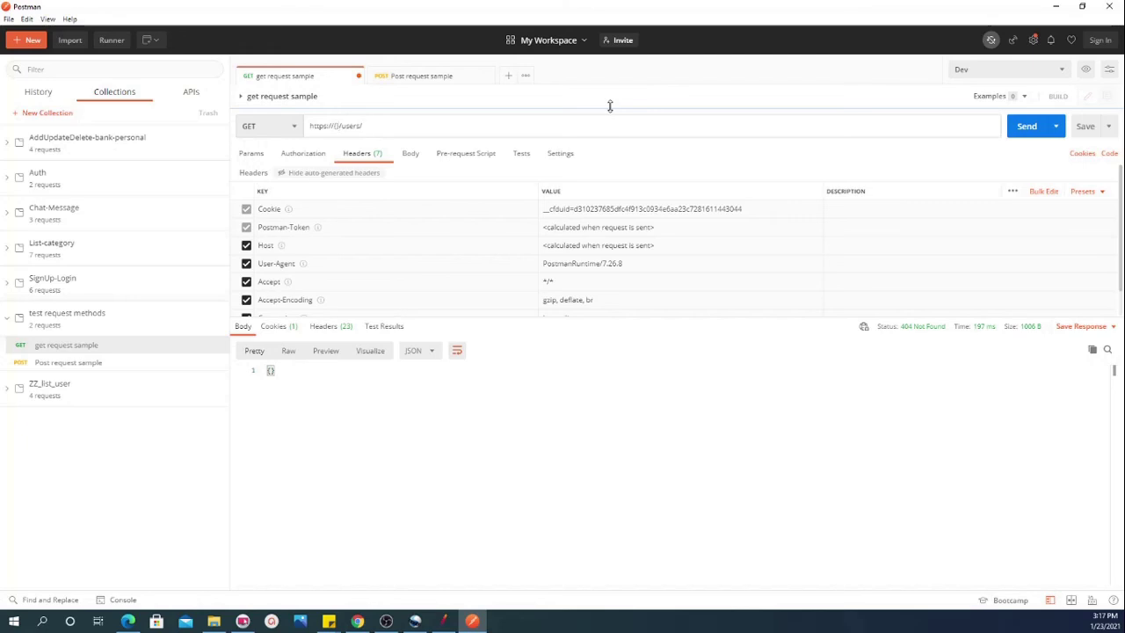
type("{{}")
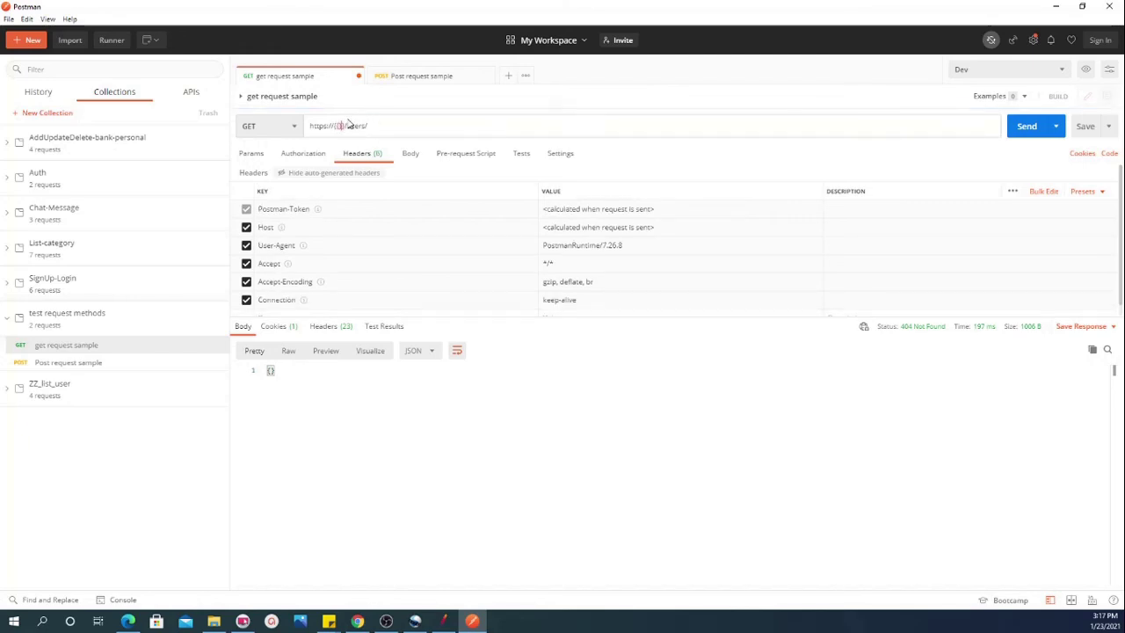
mouse_move(340, 126)
type("ServerName")
left_click(1085, 125)
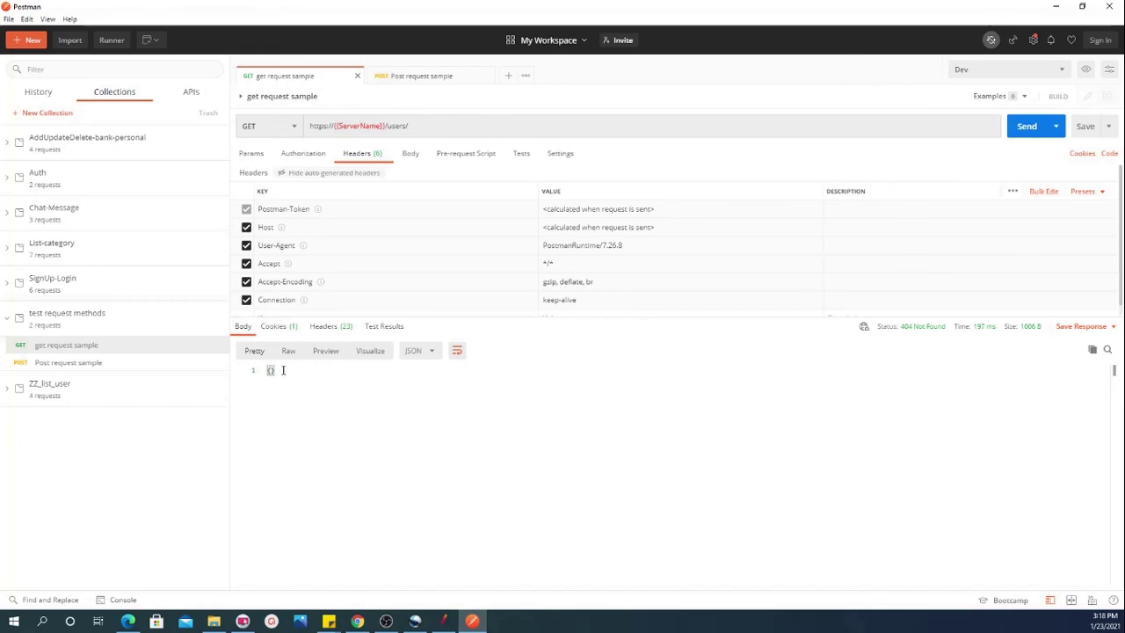
Send the get request sample with the Dev environment active
left_click(414, 78)
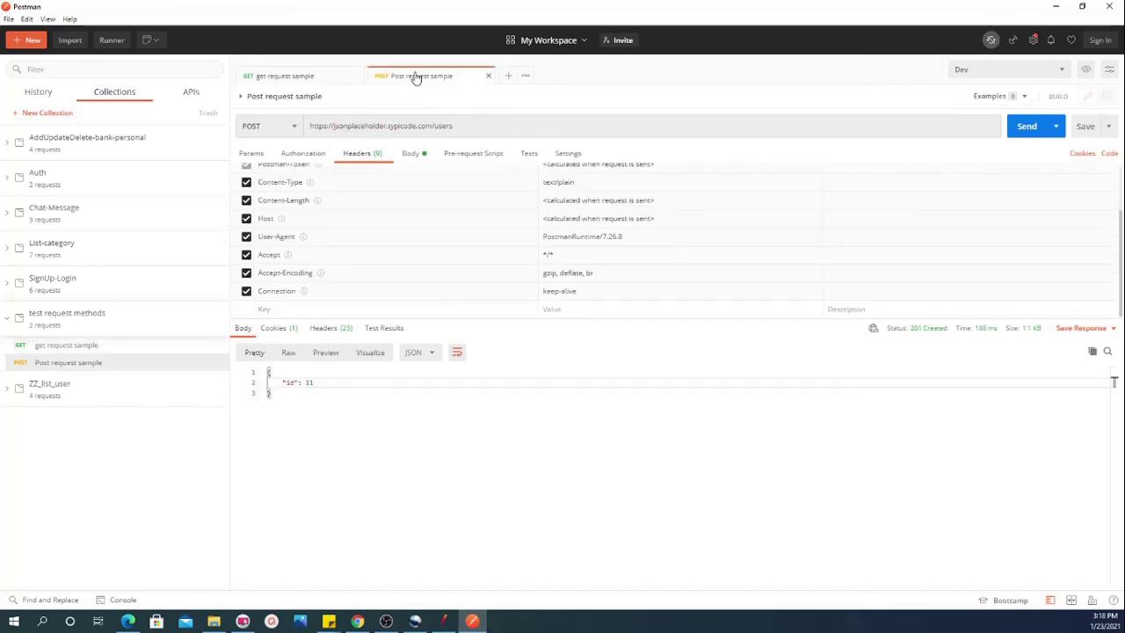
left_click(288, 79)
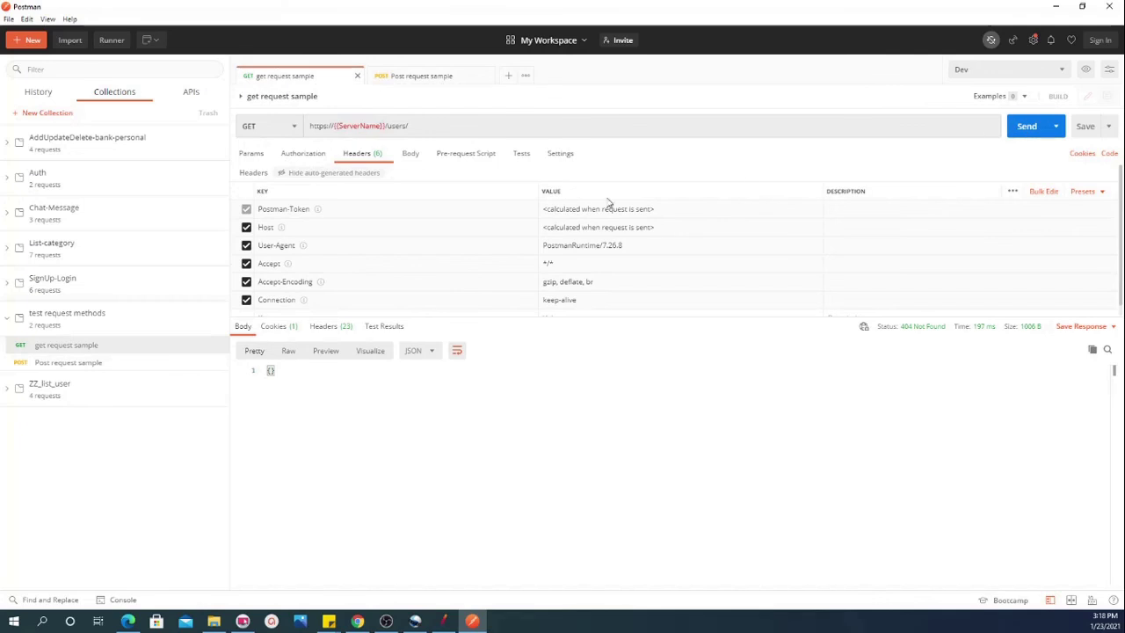
left_click(1019, 127)
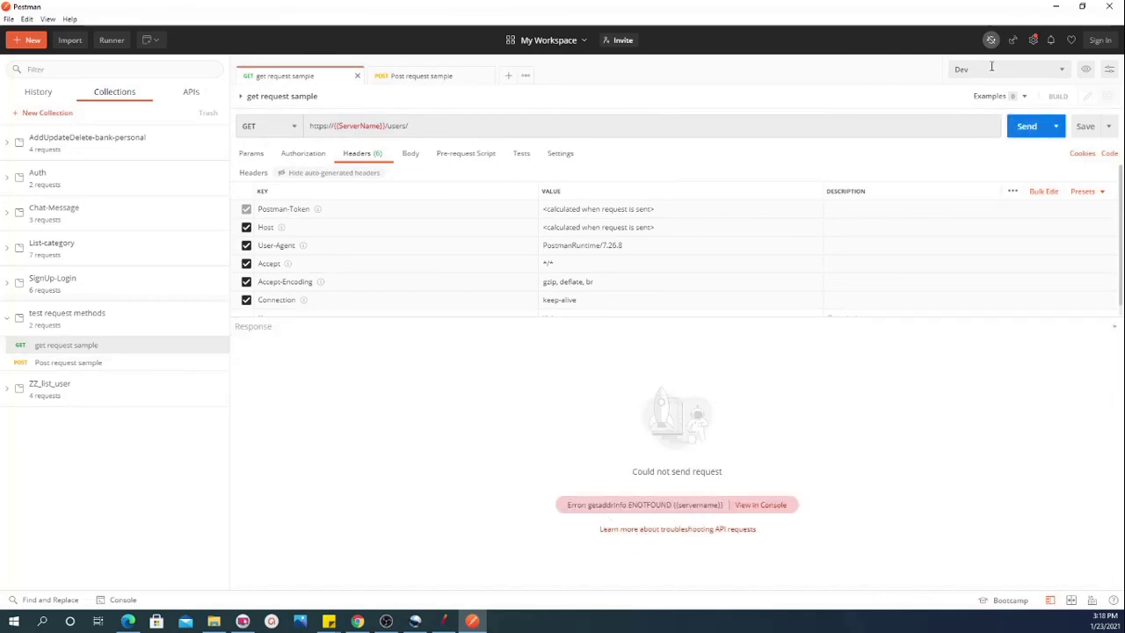
Check the Dev environment's variables and change the variable in the get request sample's URL to {{Server}}
left_click(1085, 72)
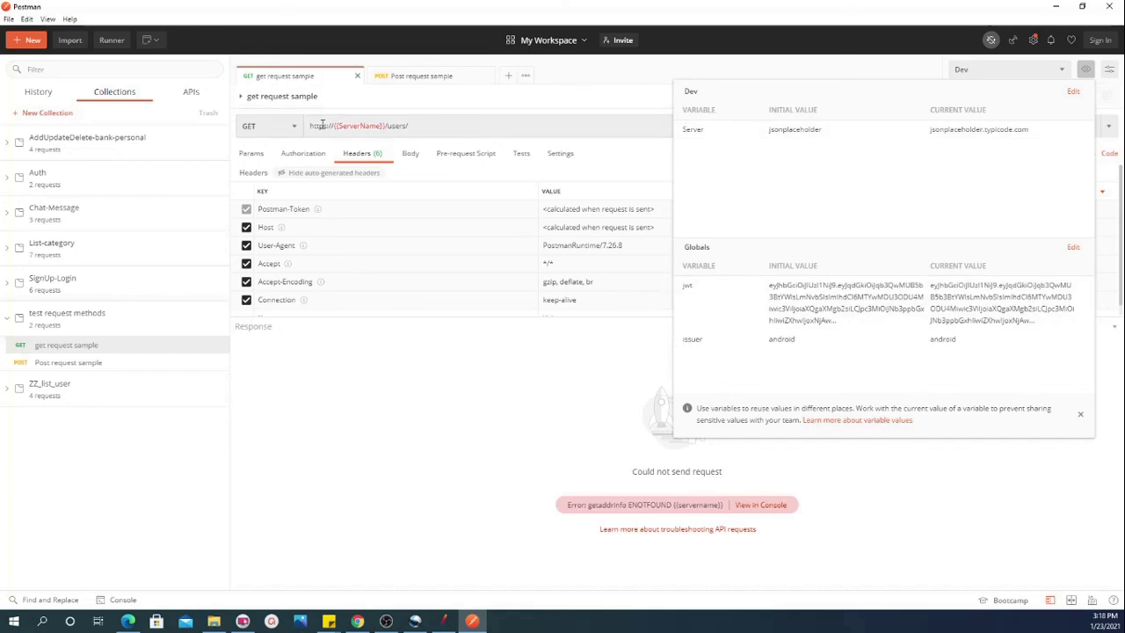
left_click(383, 126)
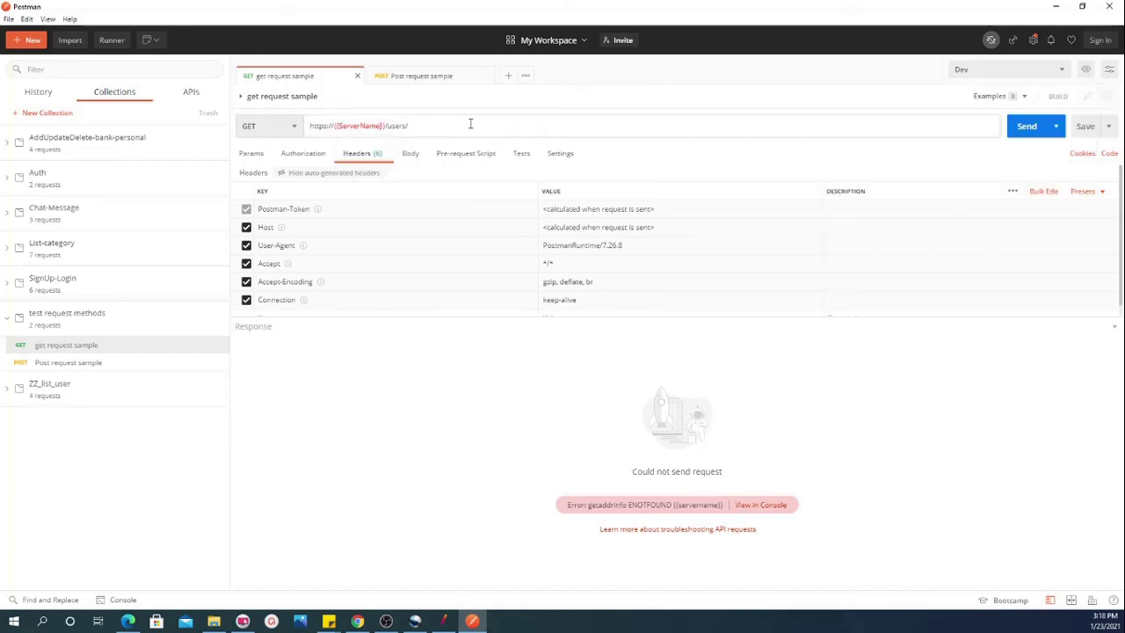
key("BackSpace")
key("BackSpace")
key("BackSpace")
key("BackSpace")
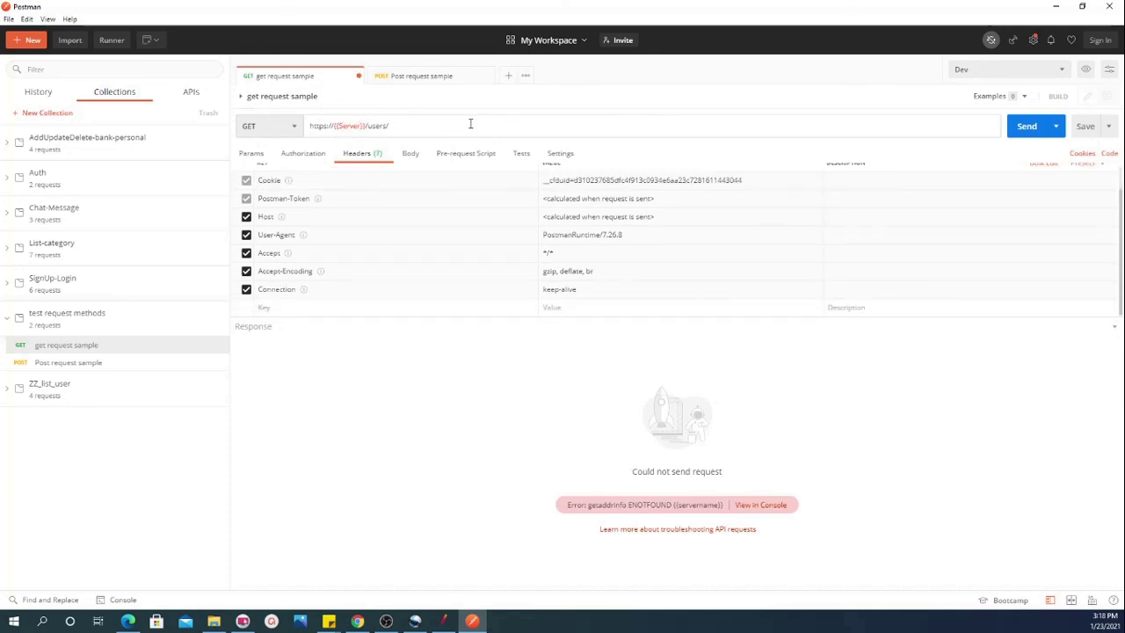
left_click(1085, 70)
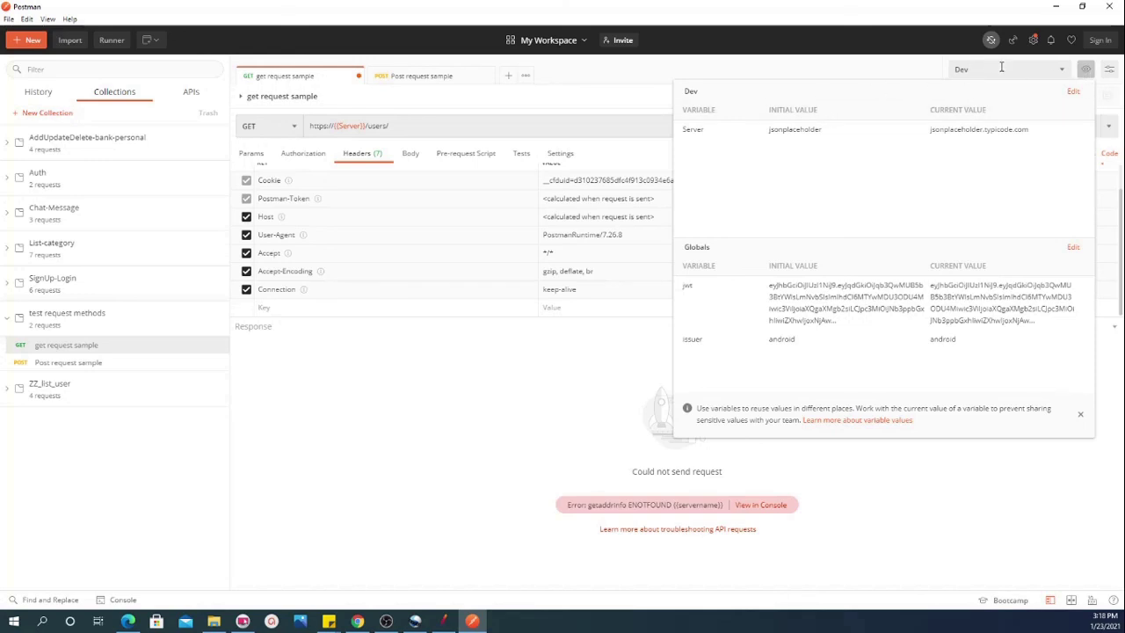
left_click(407, 127)
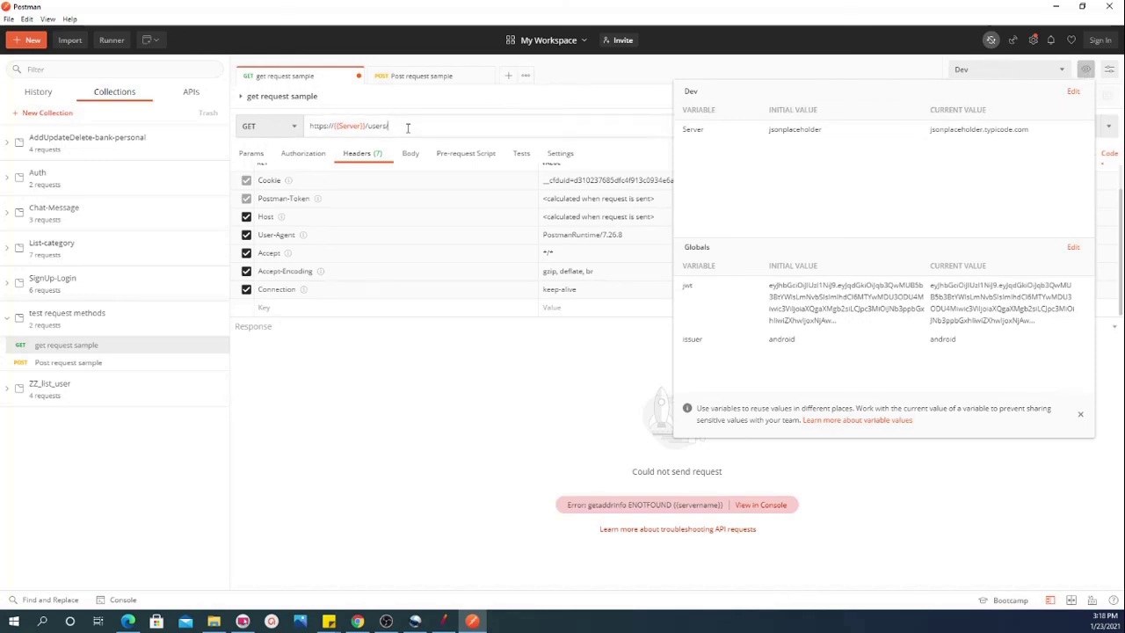
Make QAENv the active environment, rename its ServerName variable to Server and update the environment
left_click(1058, 72)
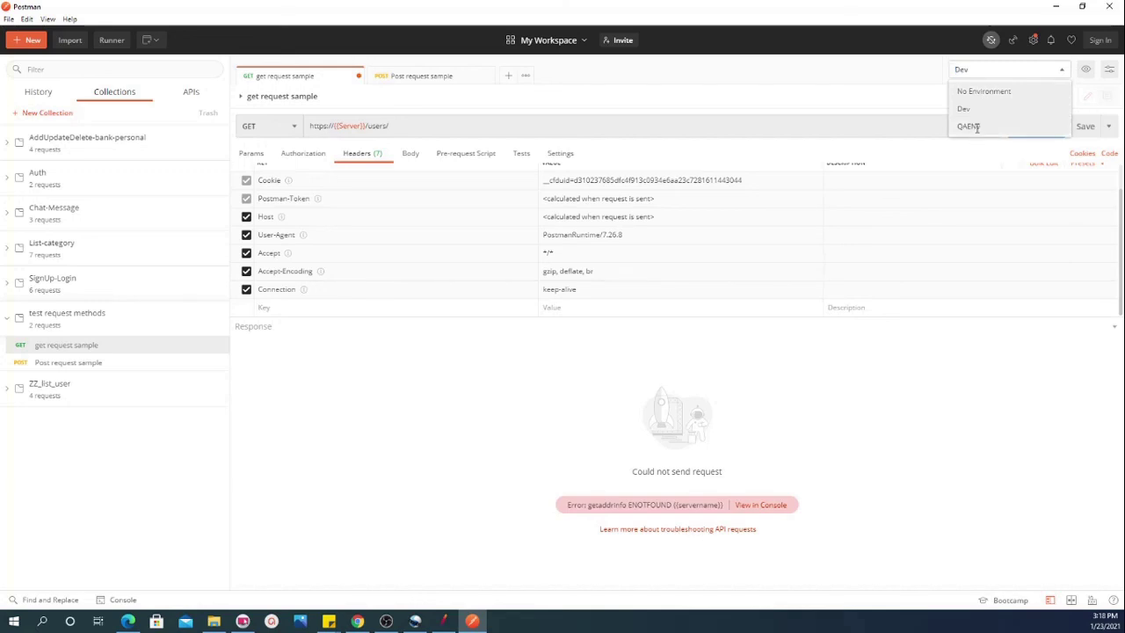
left_click(972, 127)
left_click(1085, 68)
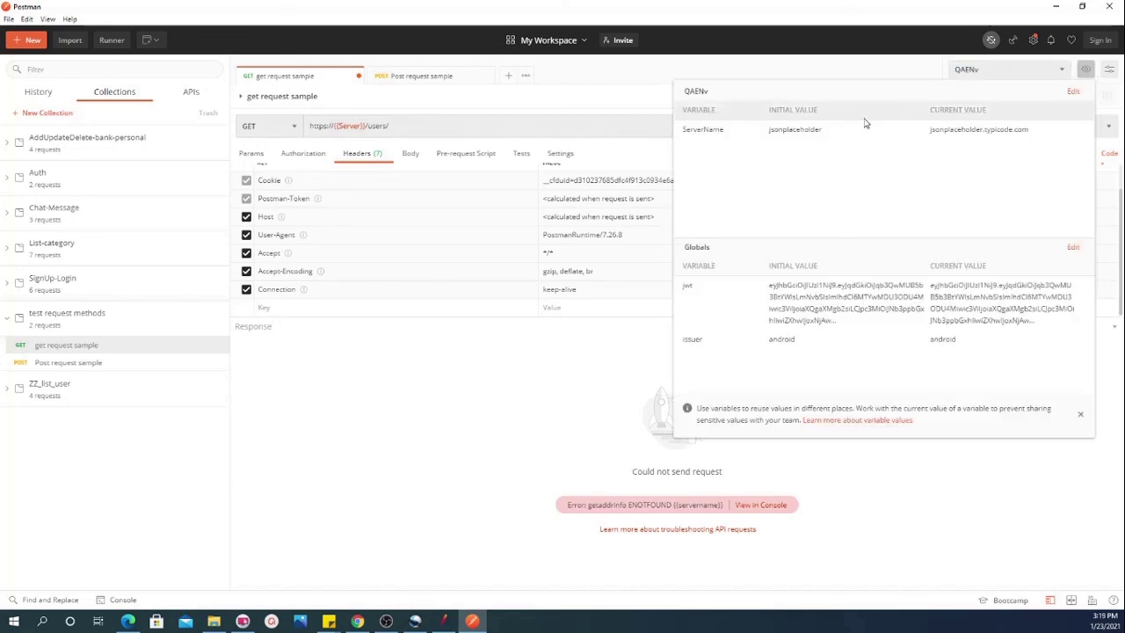
left_click(1072, 91)
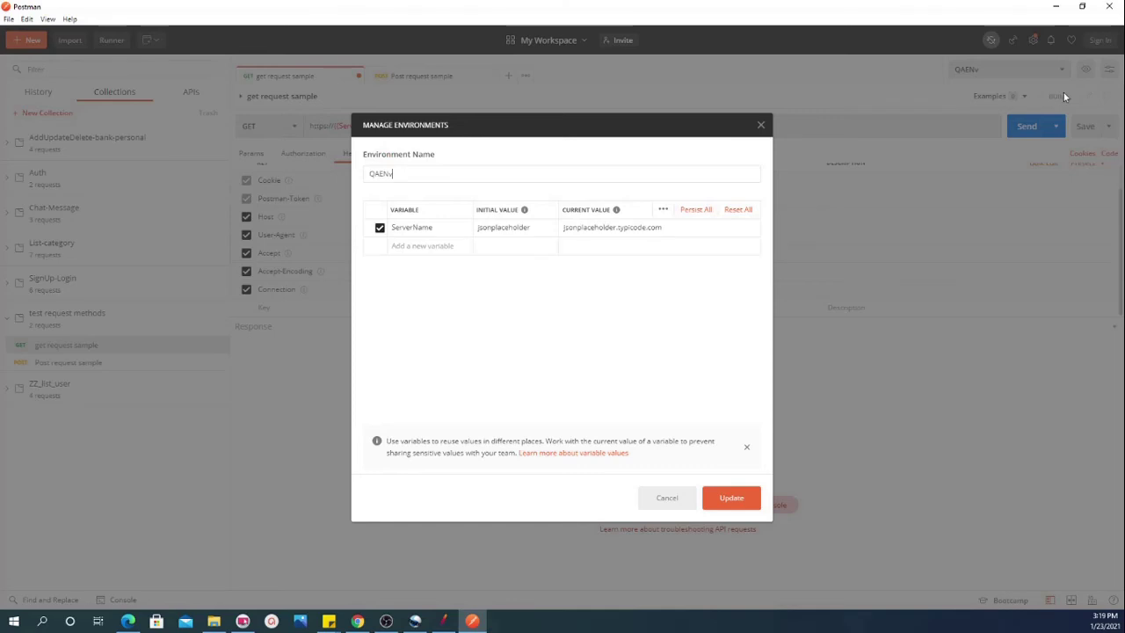
left_click(437, 228)
left_click(746, 498)
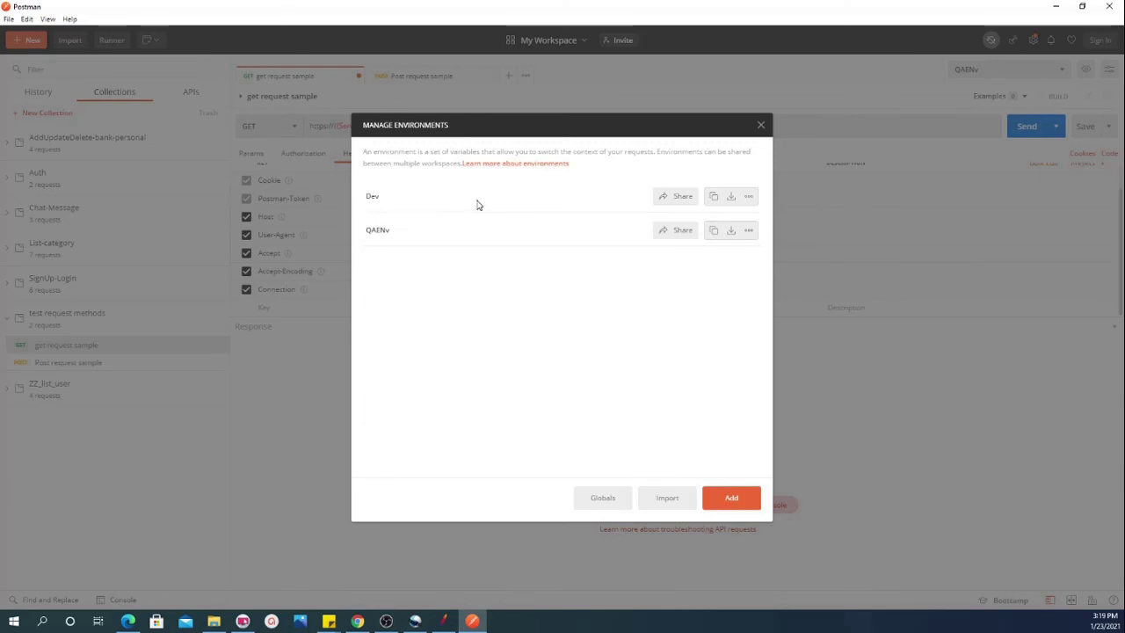
left_click(761, 128)
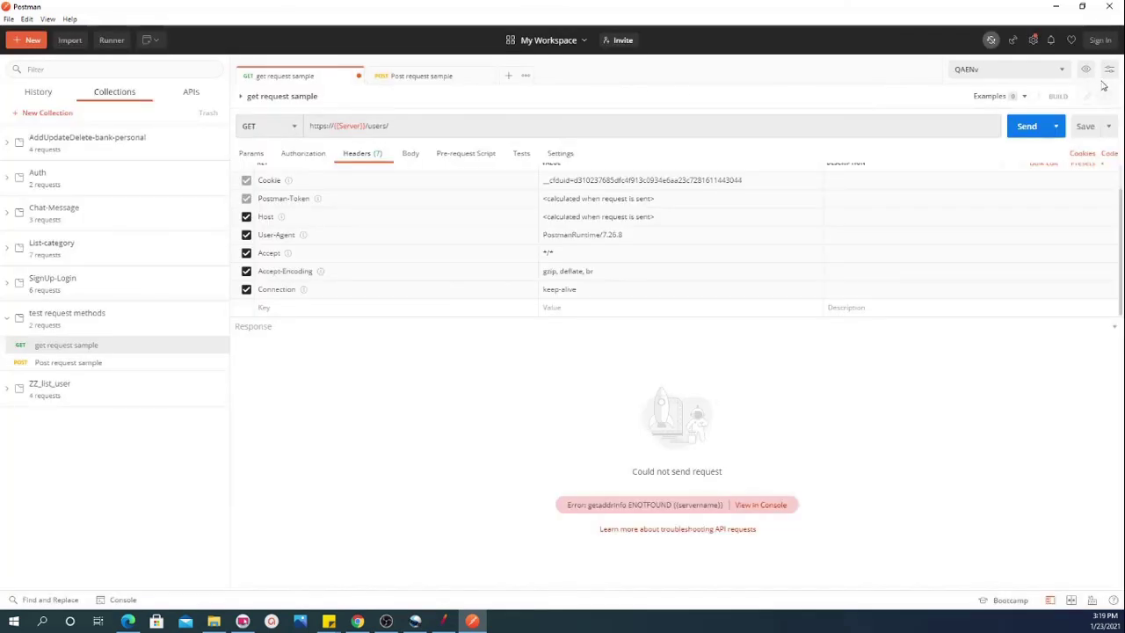
Make Dev the active environment again and save the get request sample
left_click(1059, 71)
left_click(997, 106)
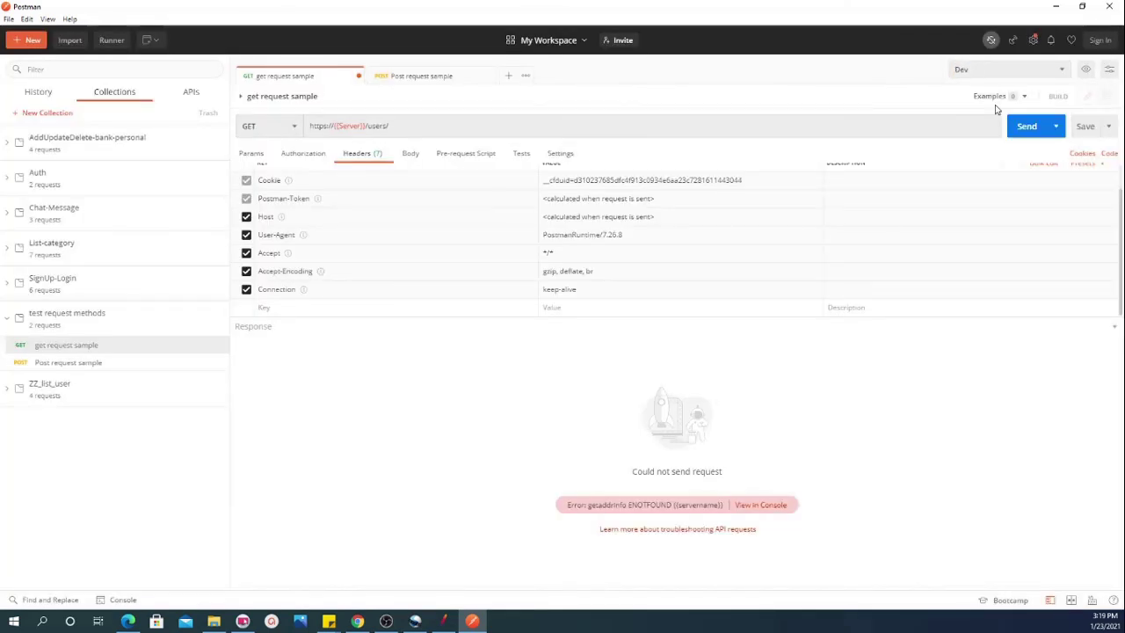
left_click(1086, 70)
left_click(517, 103)
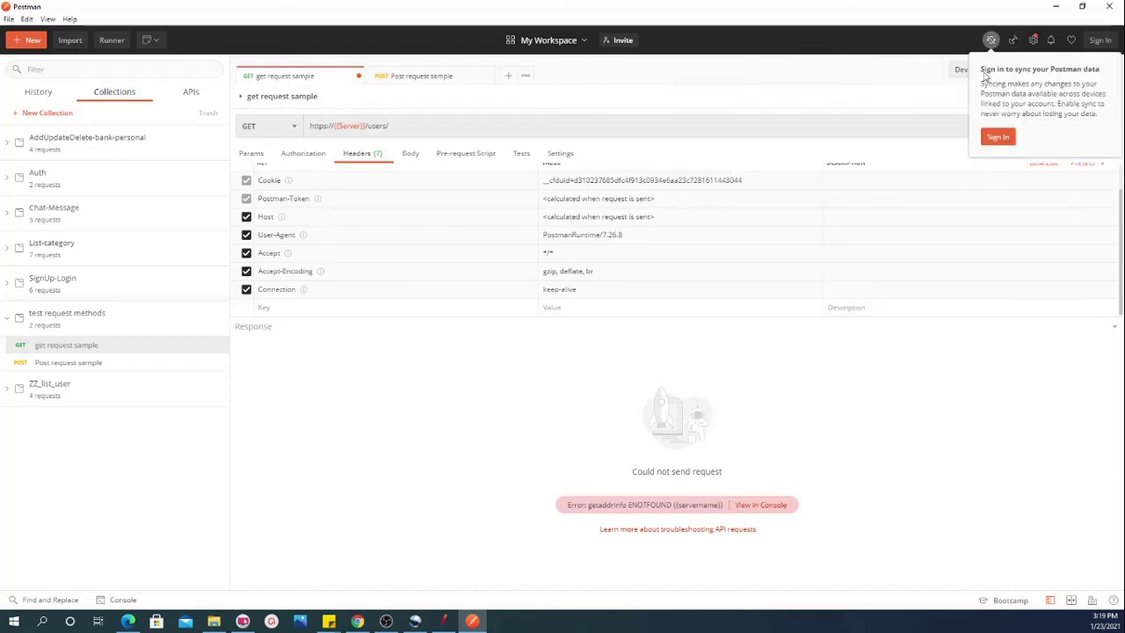
left_click(1086, 127)
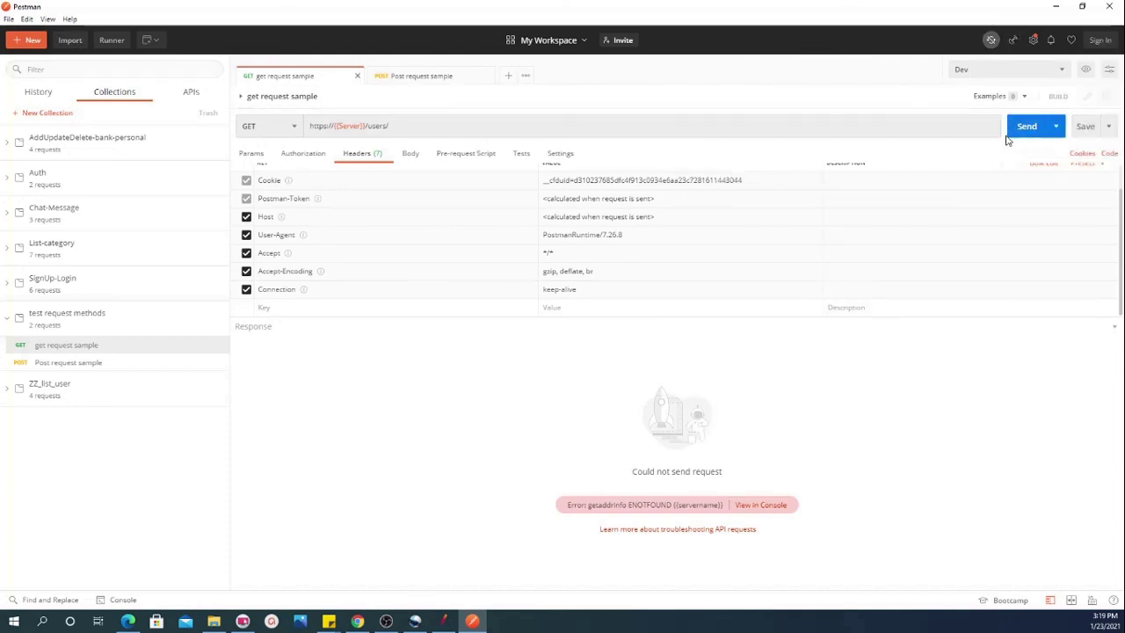
Send the get request sample with the Dev environment and review its response and the Server variable's resolved value
left_click(1028, 127)
scroll(442, 430, "down", 5)
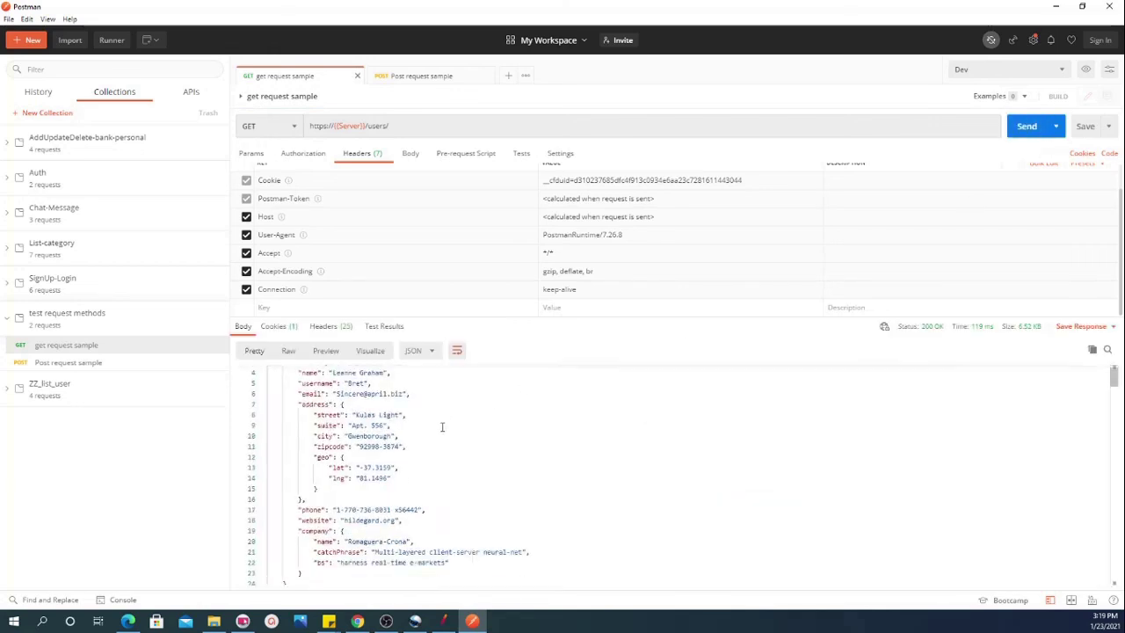
scroll(425, 454, "up", 5)
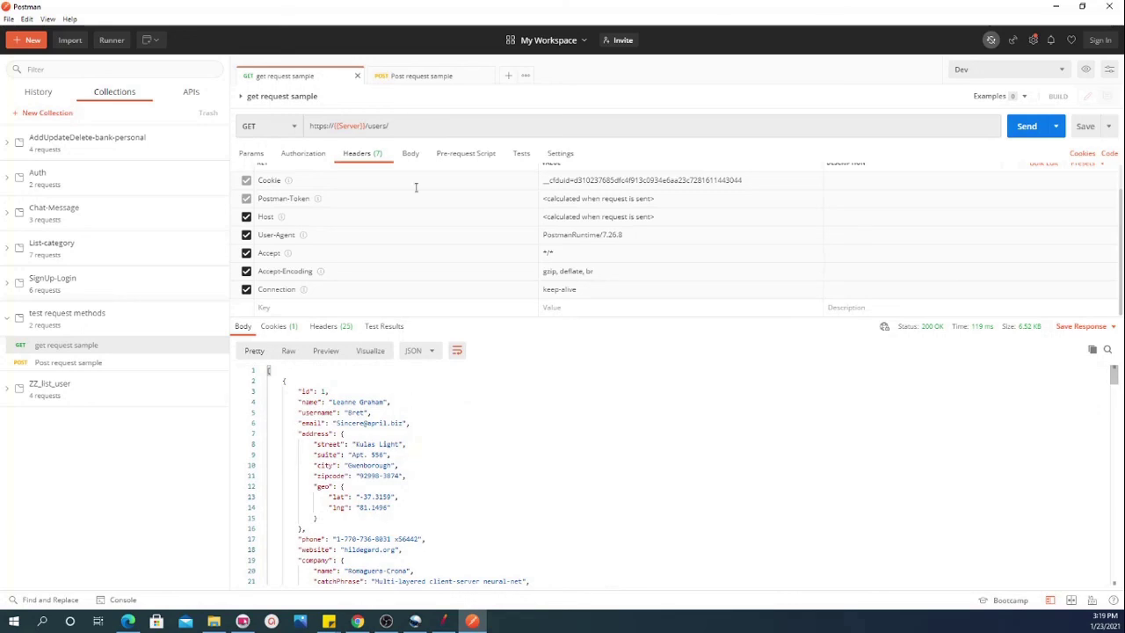
mouse_move(344, 127)
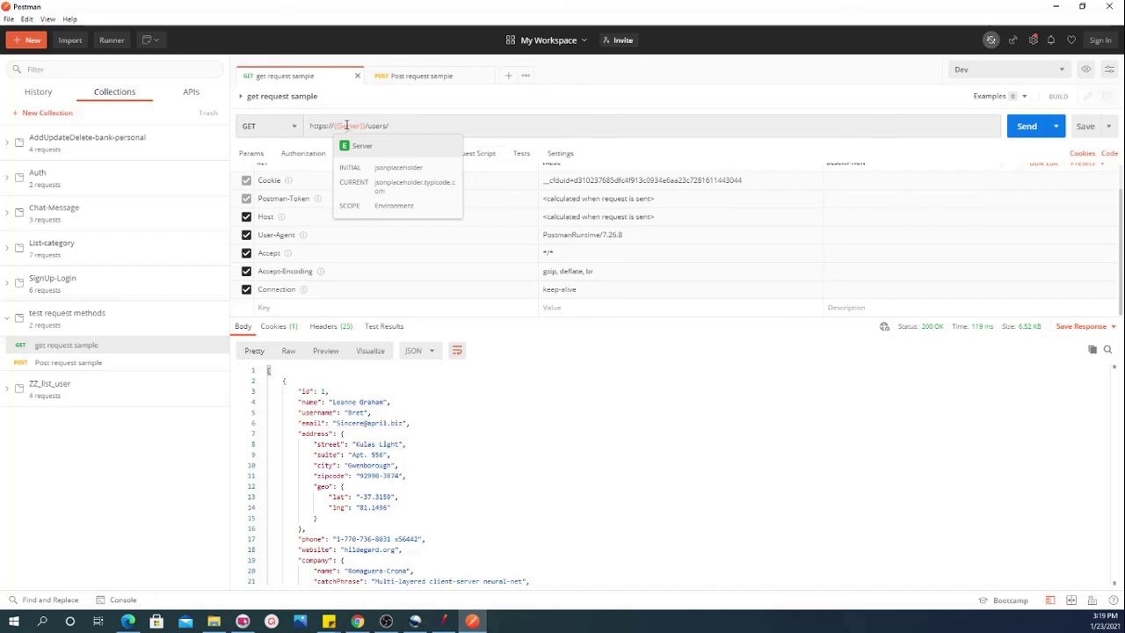
Make QAENv the active environment, send the get request sample and review the response body
left_click(1061, 70)
left_click(991, 124)
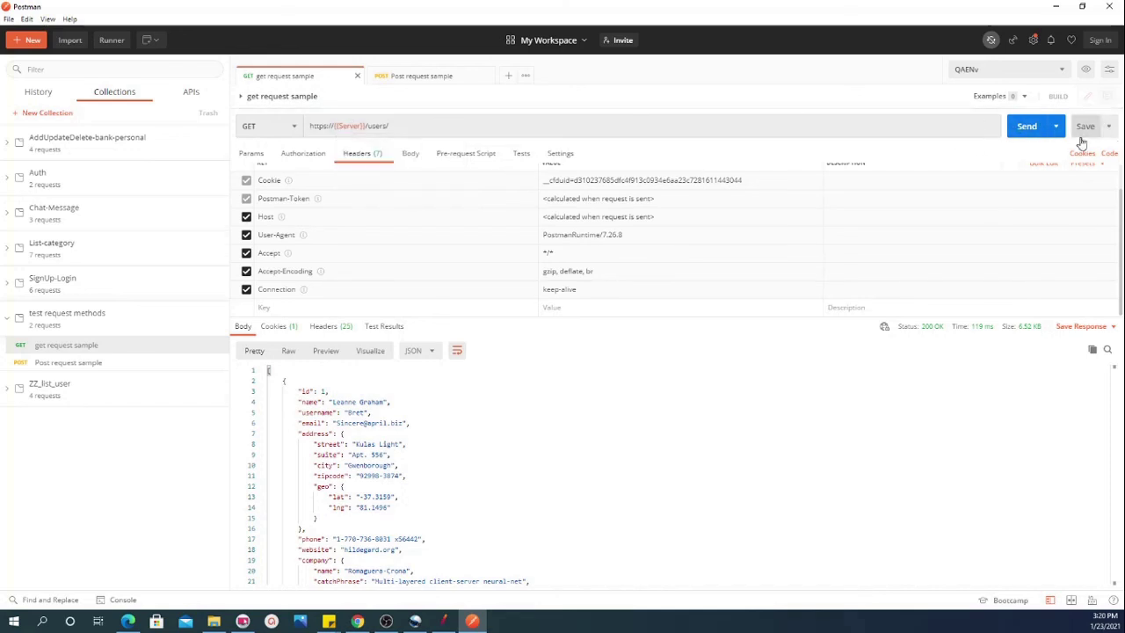
left_click(1022, 128)
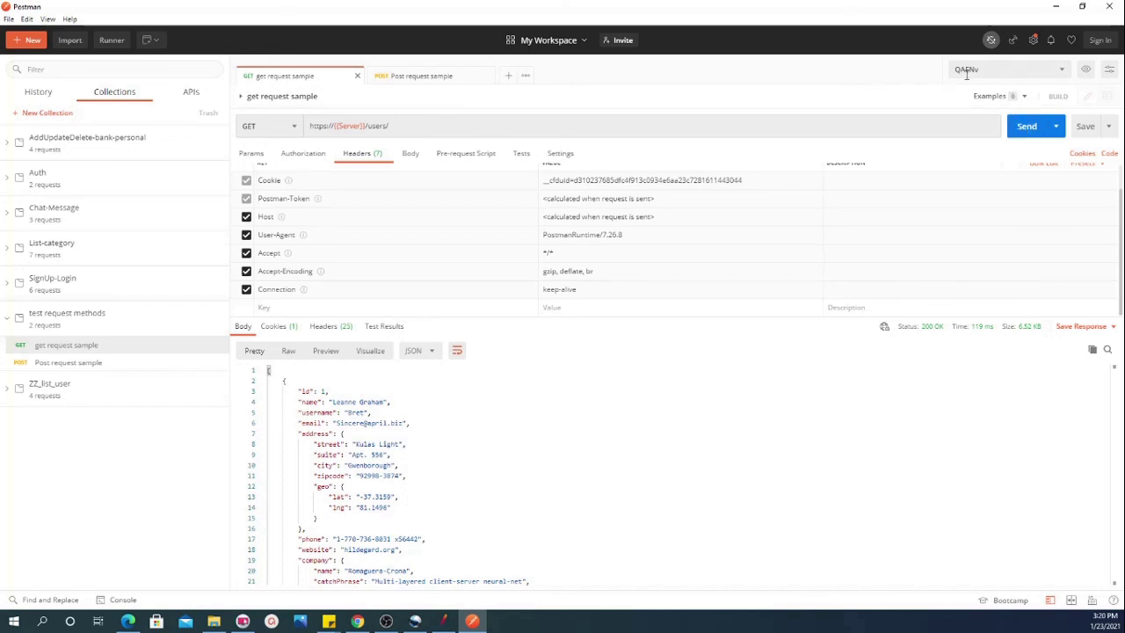
left_click(1025, 127)
scroll(428, 470, "down", 2)
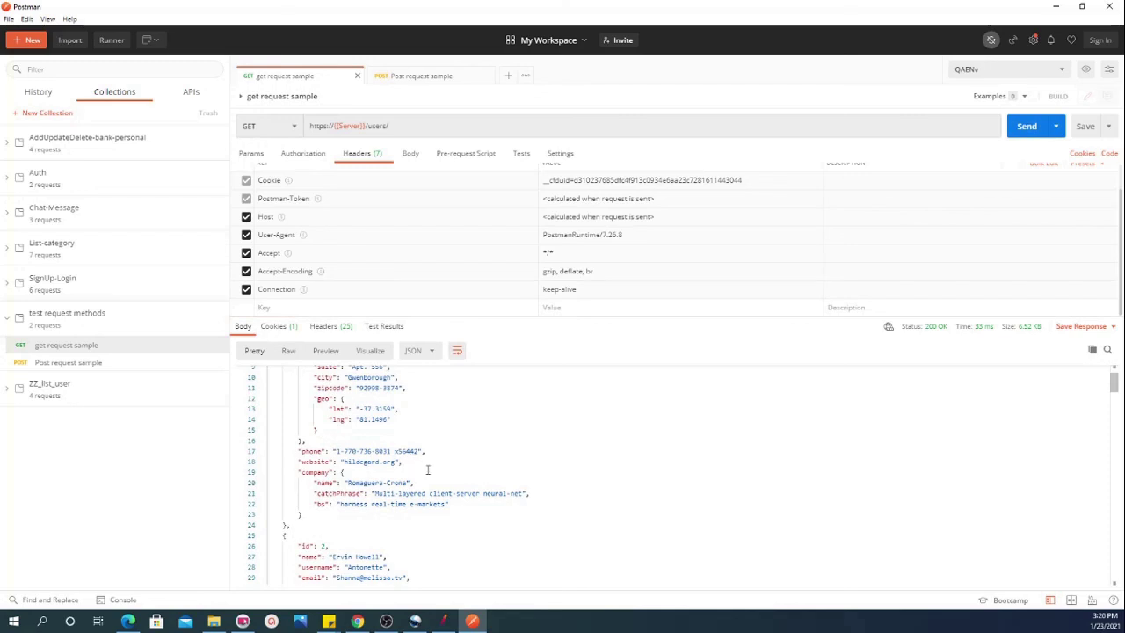
Replace the host name in the Post request sample's URL with {{Server}}, save the request and send it
left_click(55, 363)
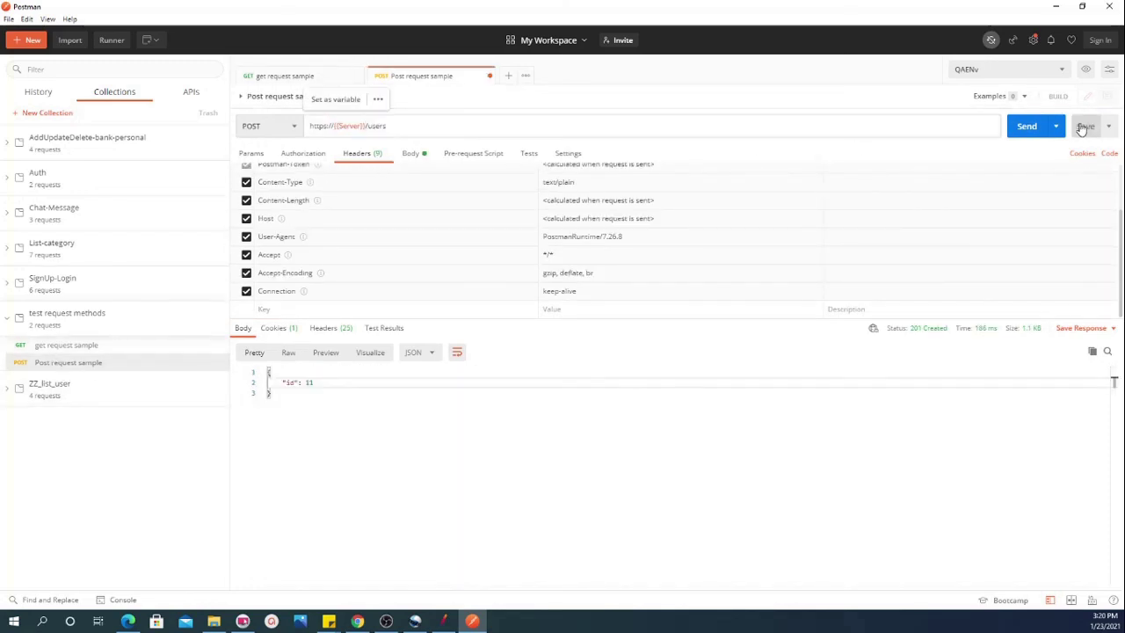
left_click(1083, 127)
left_click(1017, 127)
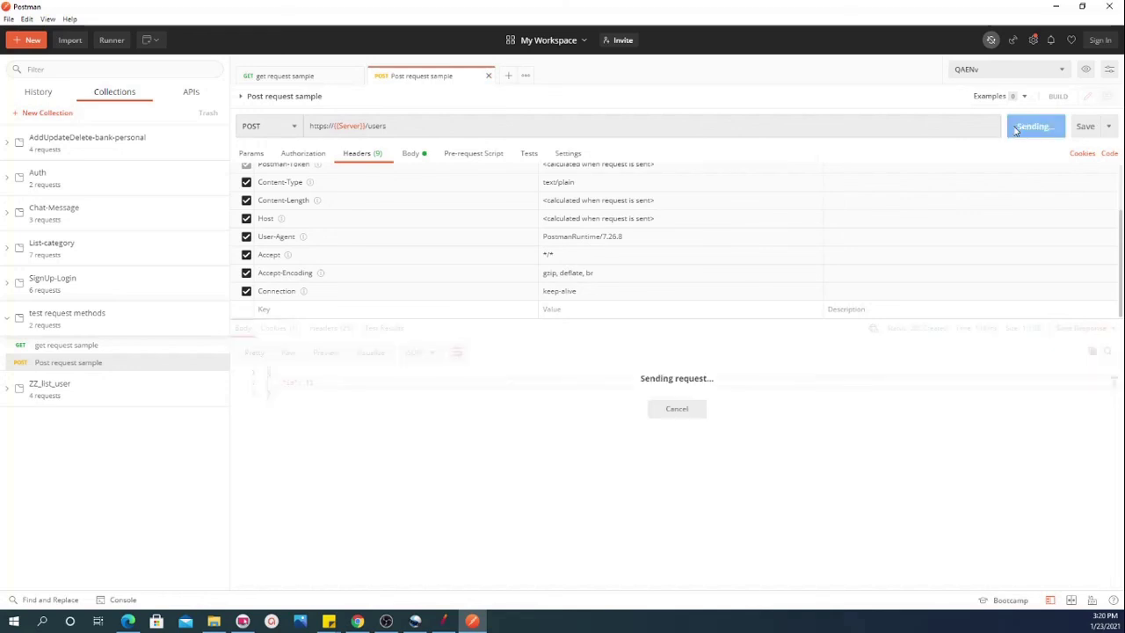
Review the Post request sample's body, pre-request script and returned response
left_click(406, 155)
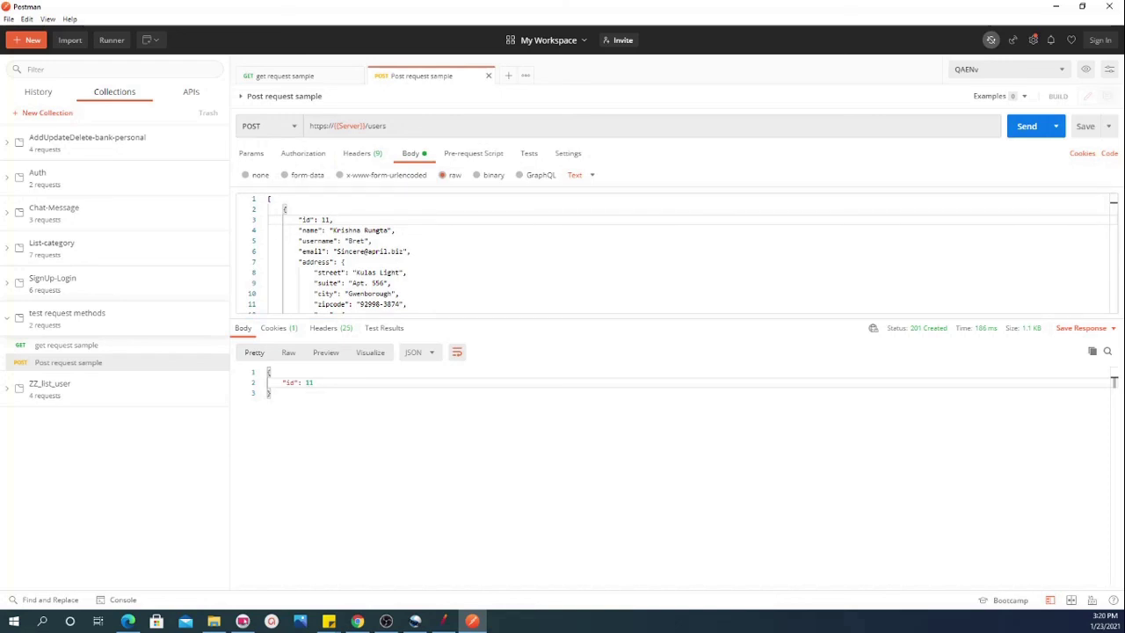
left_click(471, 157)
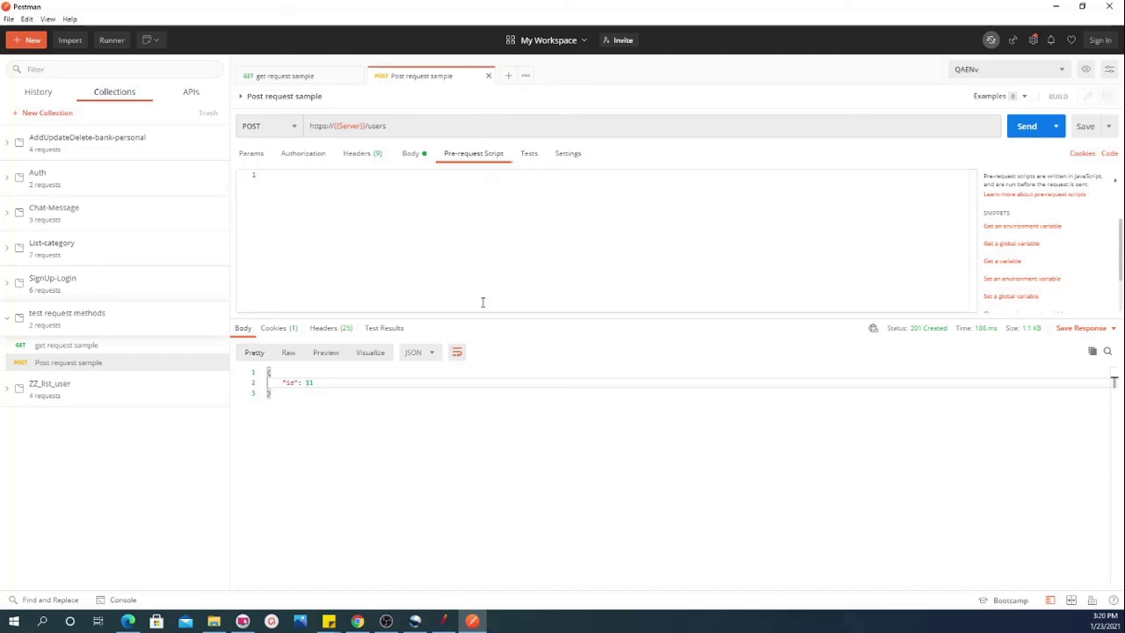
left_click_drag(310, 382, 267, 389)
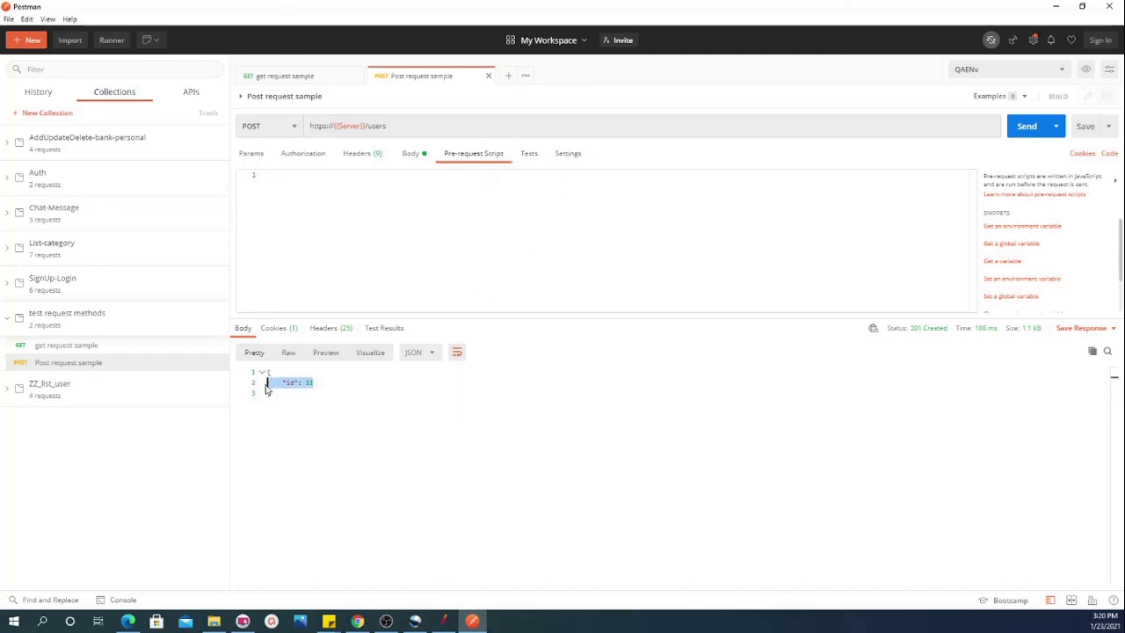
Open the empty test script editor of the get request sample
left_click(75, 349)
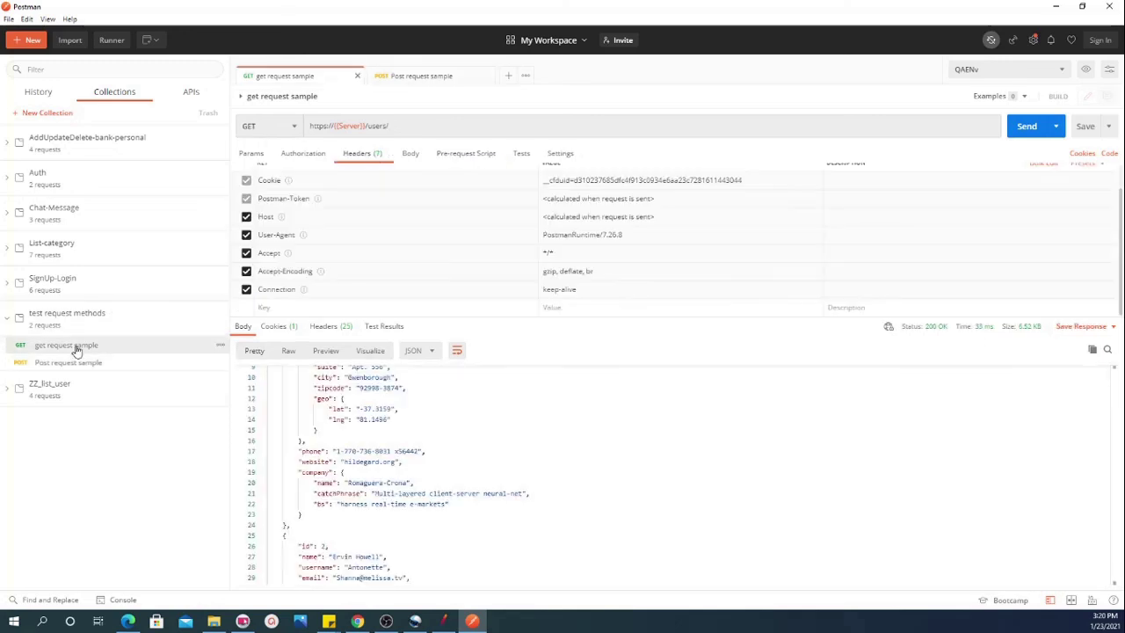
left_click(521, 154)
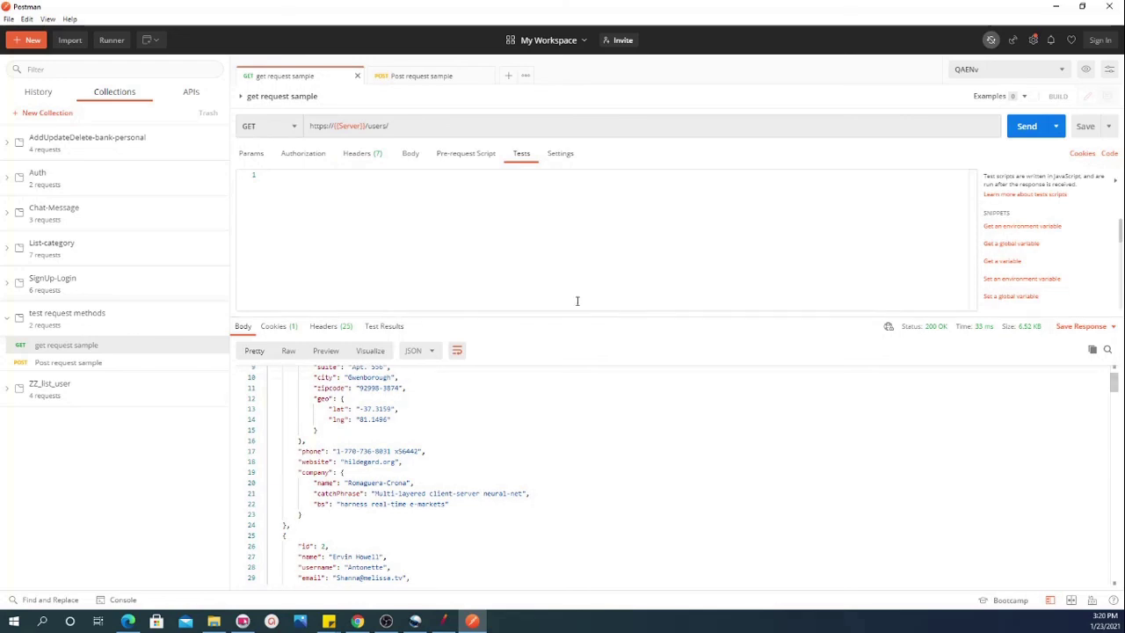
left_click(622, 307)
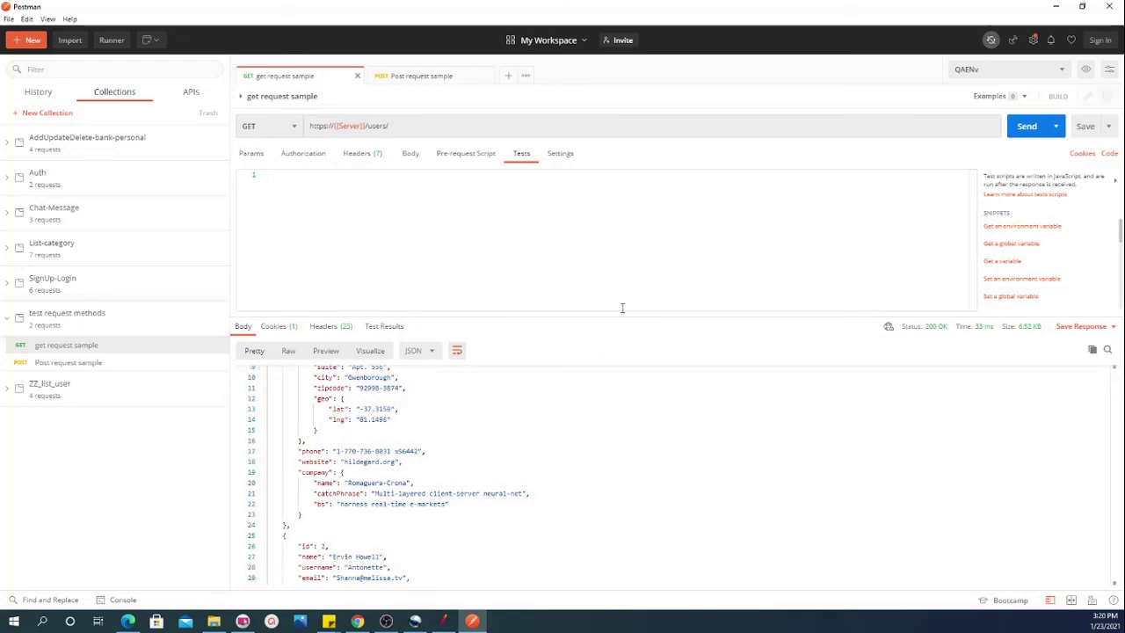